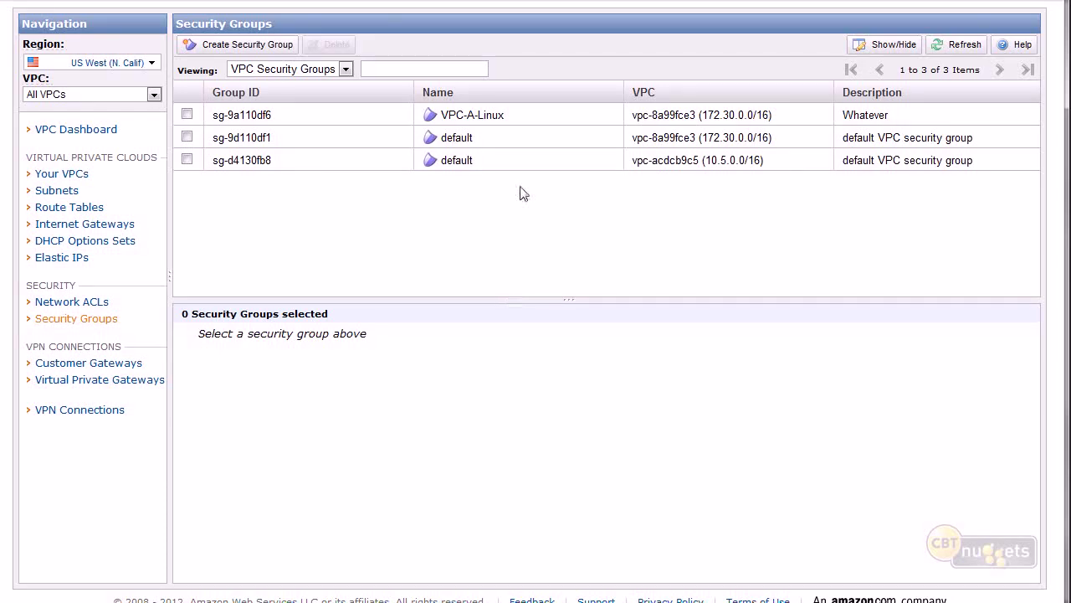
Create a security group named SG-WebServers with the description Webservers in vpc-acdcb9c5
{"action": "left_click", "coordinate": [264, 46]}
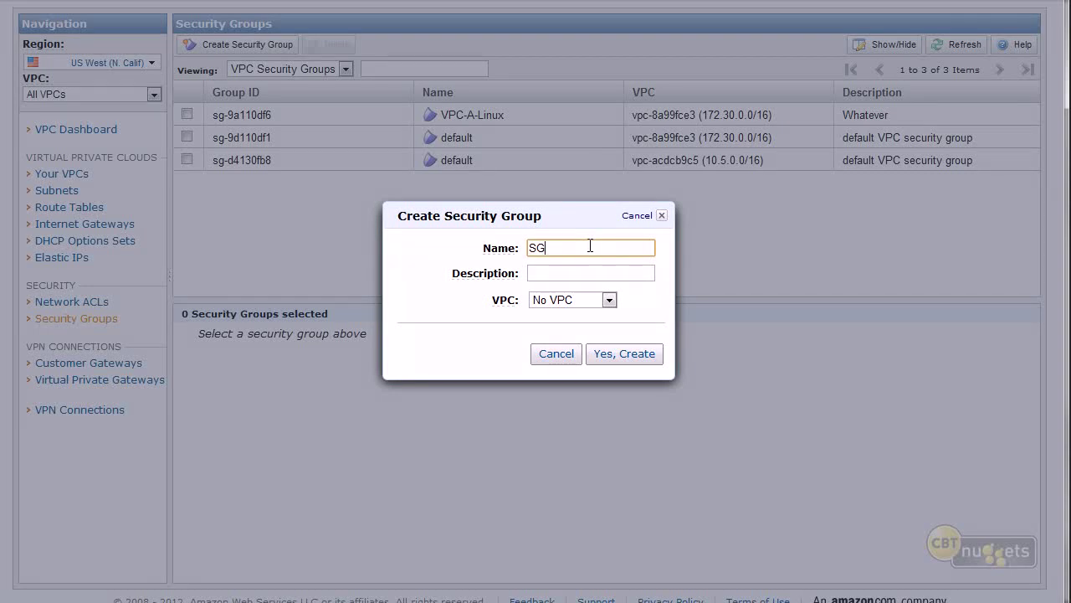
{"action": "type", "text": "SG-WebServers"}
{"action": "key", "text": "Tab"}
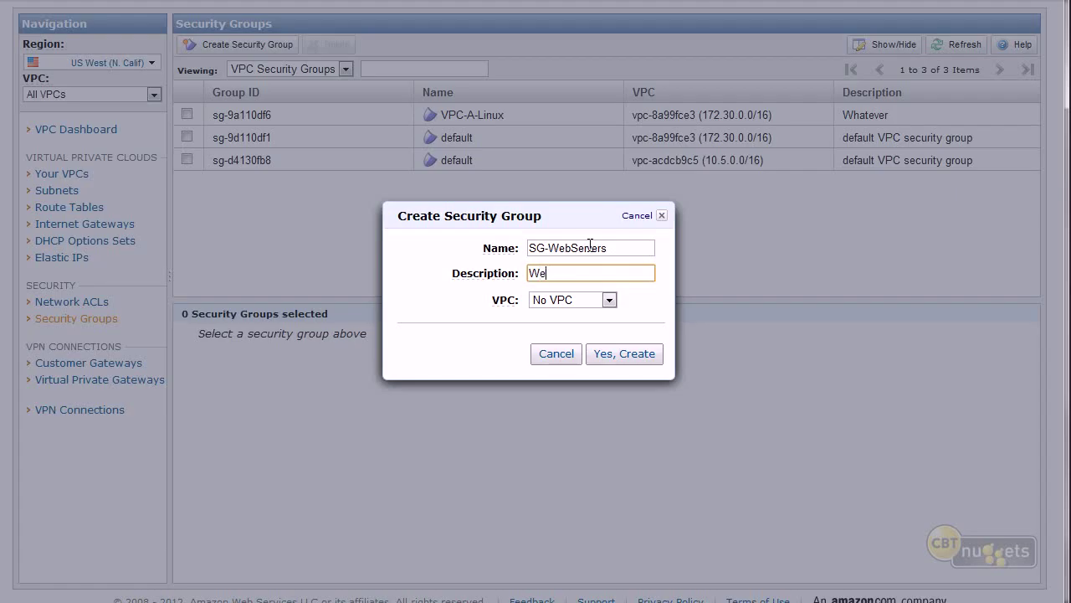
{"action": "type", "text": "Webservers"}
{"action": "key", "text": "Tab"}
{"action": "key", "text": "Down"}
{"action": "key", "text": "Down"}
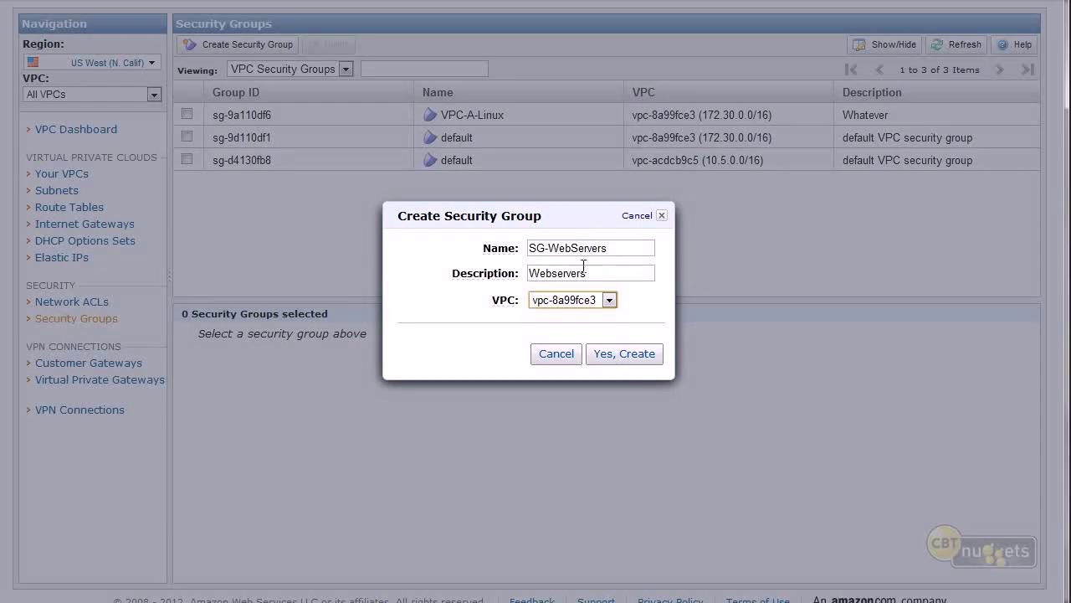
{"action": "left_click", "coordinate": [586, 301]}
{"action": "left_click", "coordinate": [595, 328]}
{"action": "left_click", "coordinate": [641, 367]}
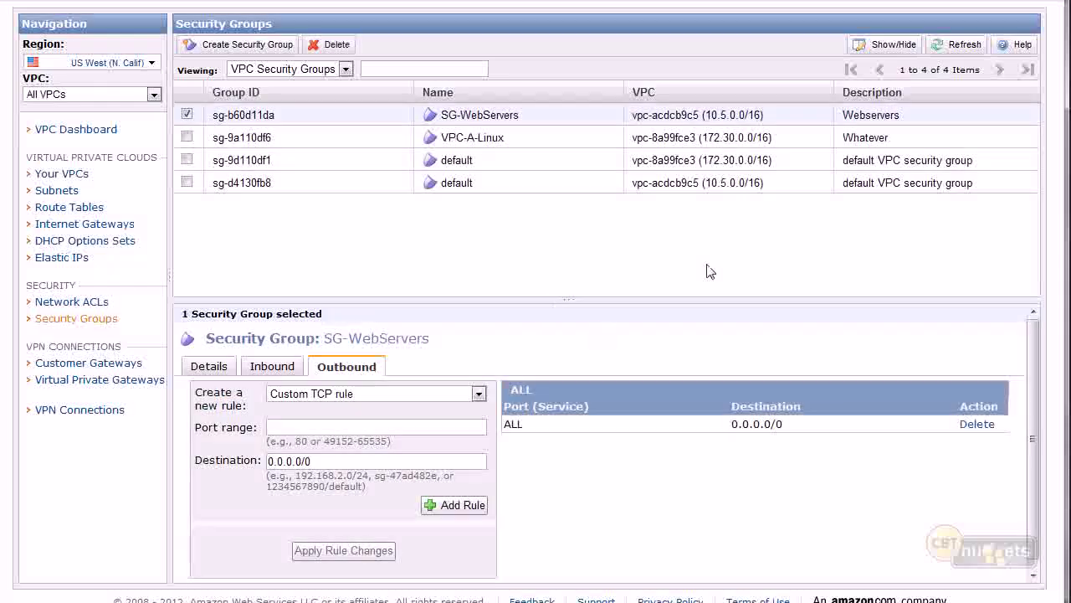
Create a security group named SG-Database with the description Database Servers in vpc-acdcb9c5
{"action": "left_click", "coordinate": [230, 45]}
{"action": "left_click", "coordinate": [575, 246]}
{"action": "type", "text": "SG-Database"}
{"action": "key", "text": "Tab"}
{"action": "type", "text": "Database SErvers"}
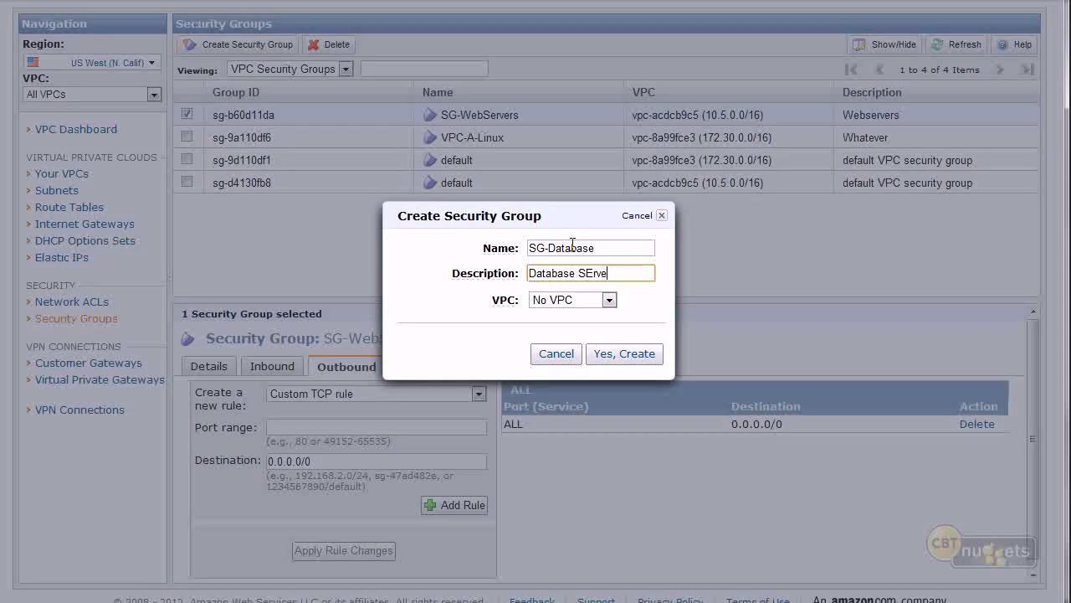
{"action": "key", "text": "BackSpace"}
{"action": "key", "text": "BackSpace"}
{"action": "key", "text": "BackSpace"}
{"action": "key", "text": "BackSpace"}
{"action": "key", "text": "BackSpace"}
{"action": "type", "text": "e"}
{"action": "left_click", "coordinate": [609, 300]}
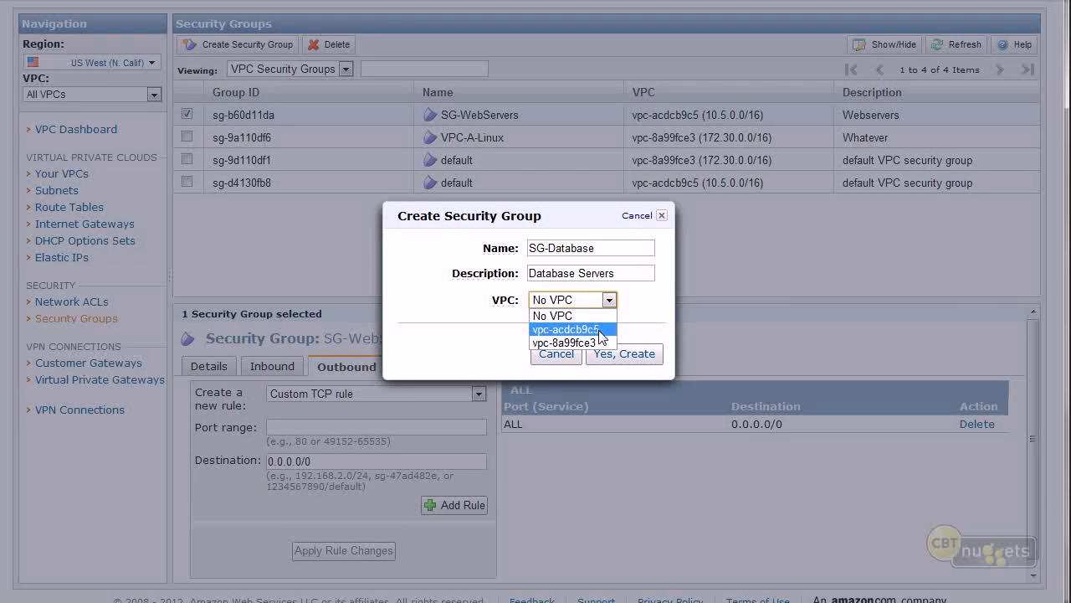
{"action": "left_click", "coordinate": [601, 330]}
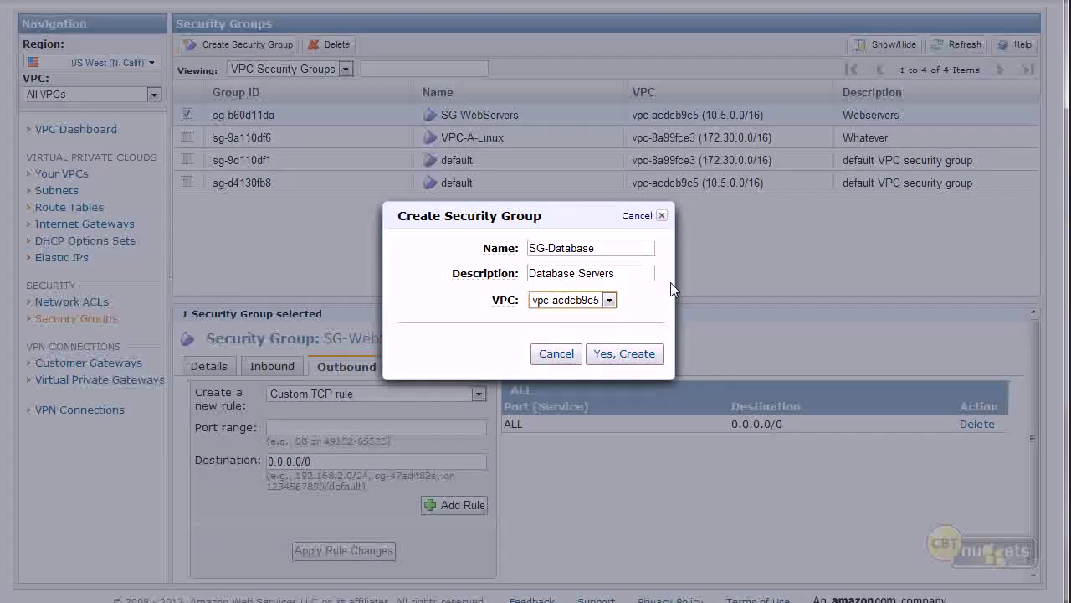
{"action": "left_click", "coordinate": [606, 356]}
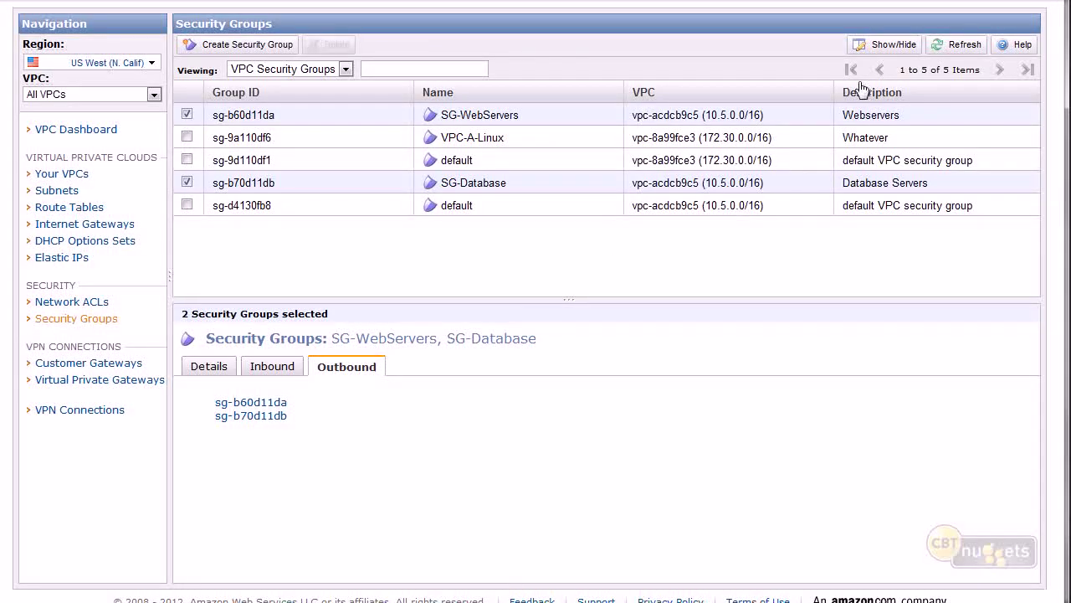
Create a security group named SG-Management with the description Management Servers in vpc-acdcb9c5
{"action": "left_click", "coordinate": [258, 46]}
{"action": "left_click", "coordinate": [610, 247]}
{"action": "type", "text": "SG"}
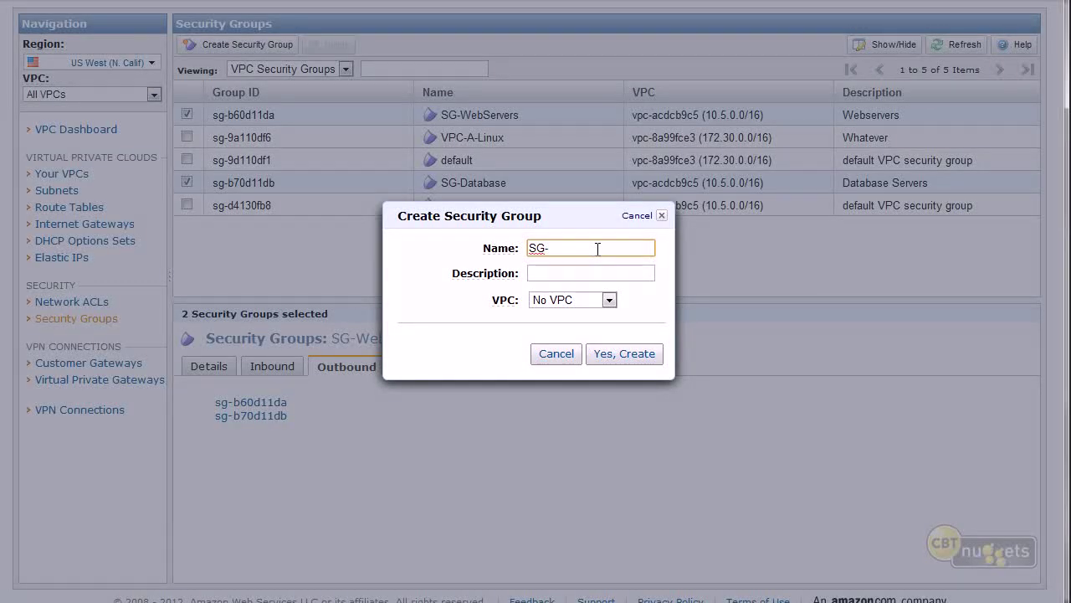
{"action": "type", "text": "-Management"}
{"action": "key", "text": "Tab"}
{"action": "type", "text": "Management SErv"}
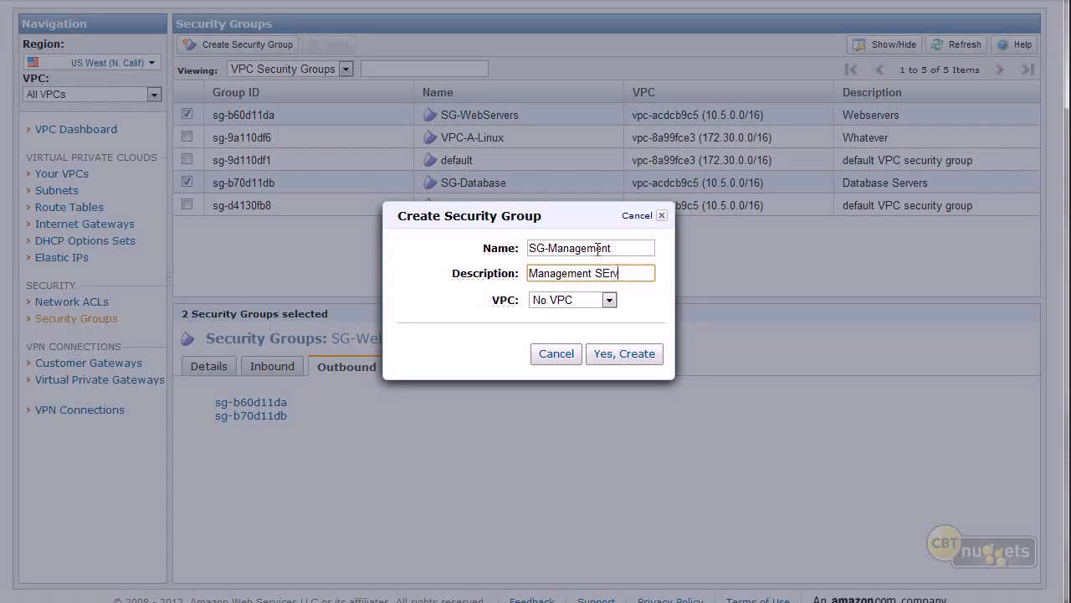
{"action": "type", "text": "ervers"}
{"action": "key", "text": "Tab"}
{"action": "key", "text": "Down"}
{"action": "key", "text": "Down"}
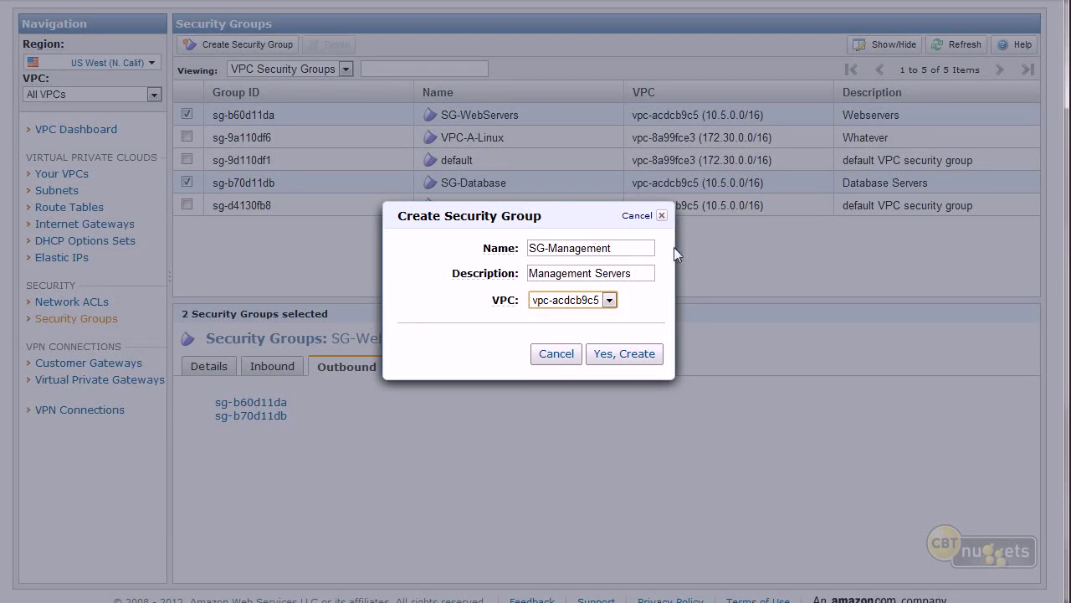
{"action": "right_click", "coordinate": [622, 352]}
{"action": "left_click", "coordinate": [620, 349]}
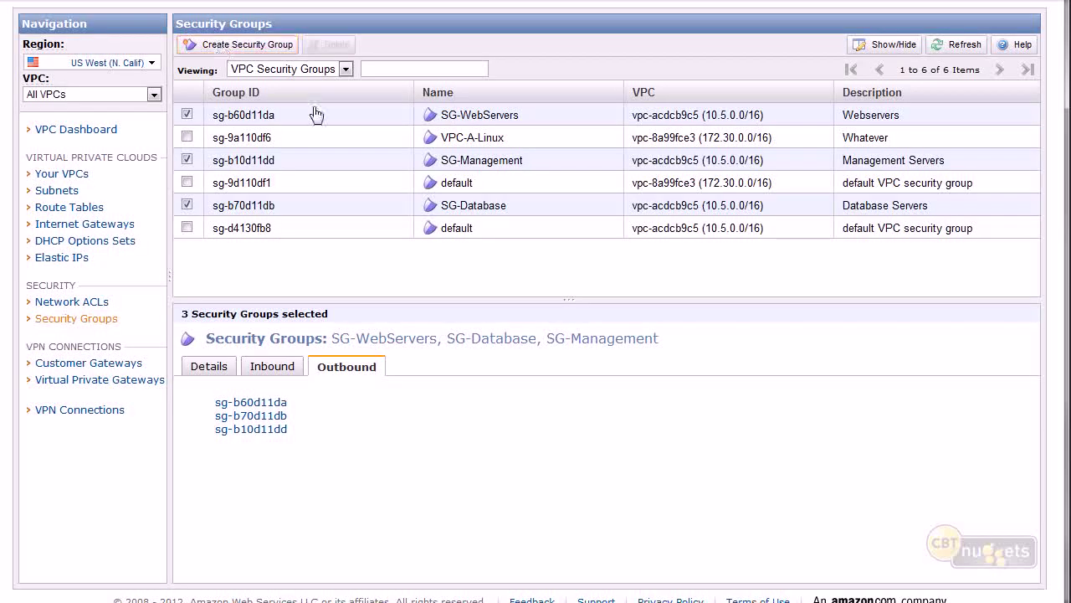
Sort the security groups by name and create one named SG-NAT with the description NAT Instance in vpc-acdcb9c5
{"action": "left_click", "coordinate": [439, 93]}
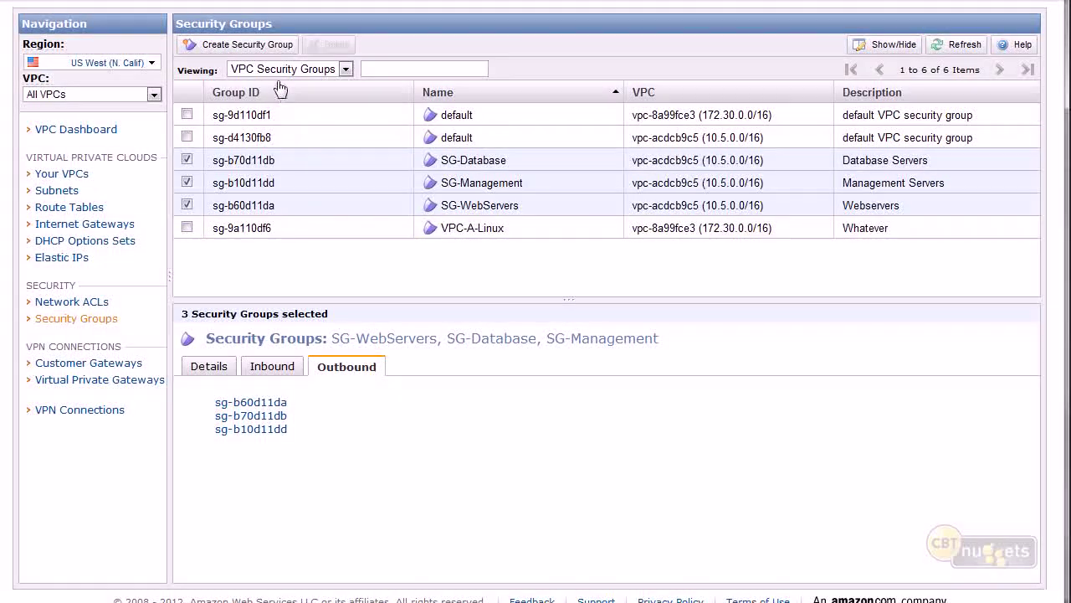
{"action": "left_click", "coordinate": [250, 45]}
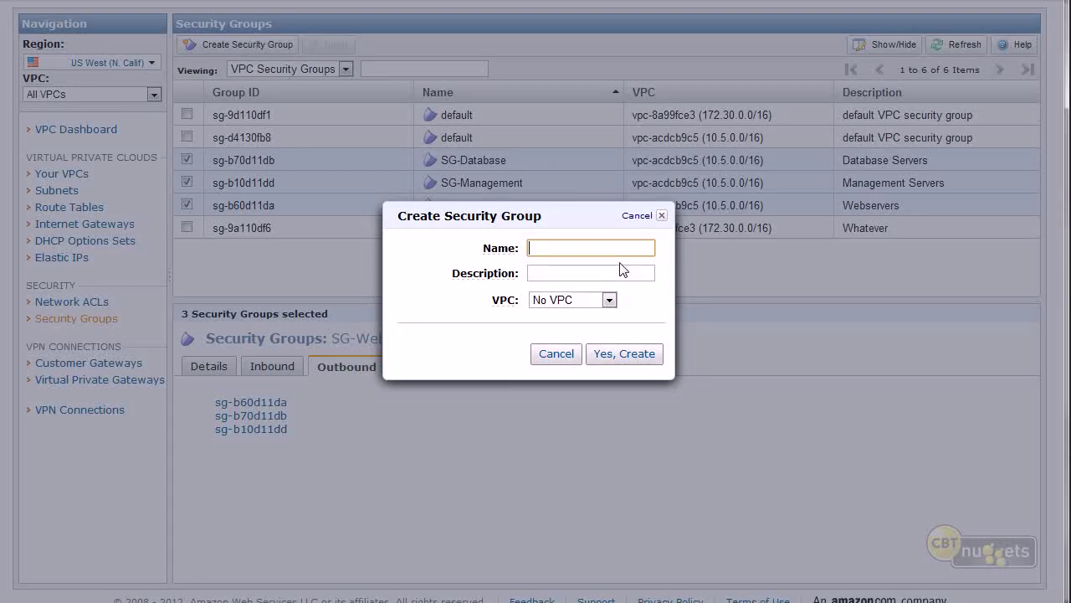
{"action": "type", "text": "SG-NAT"}
{"action": "left_click", "coordinate": [587, 274]}
{"action": "type", "text": "NAT Instance"}
{"action": "key", "text": "Tab"}
{"action": "key", "text": "Down"}
{"action": "left_click", "coordinate": [610, 362]}
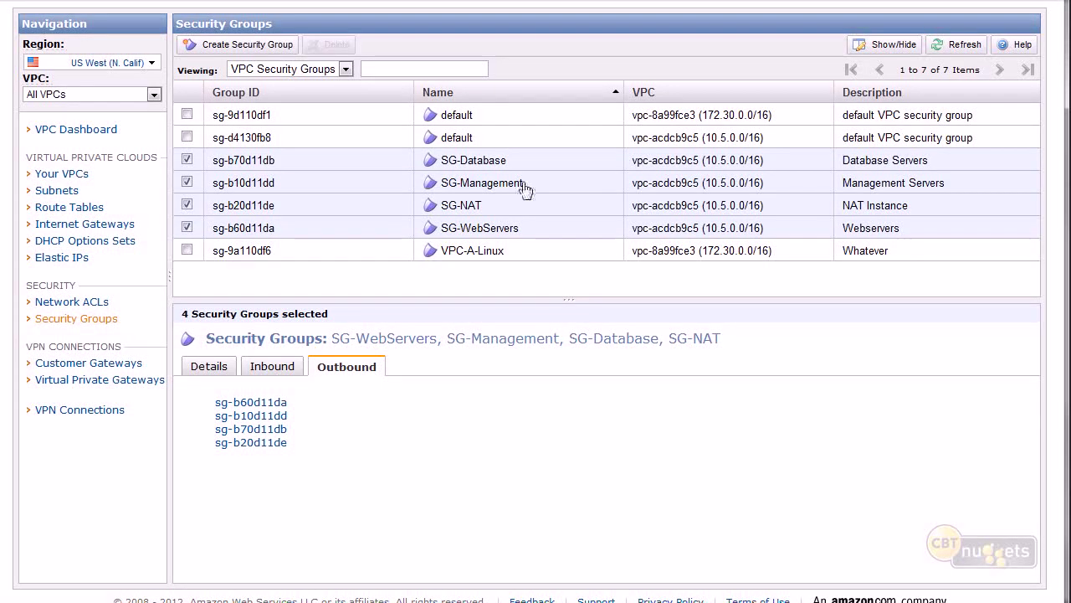
Select only the SG-WebServers security group and narrow the Group ID column of the list
{"action": "left_click", "coordinate": [486, 209]}
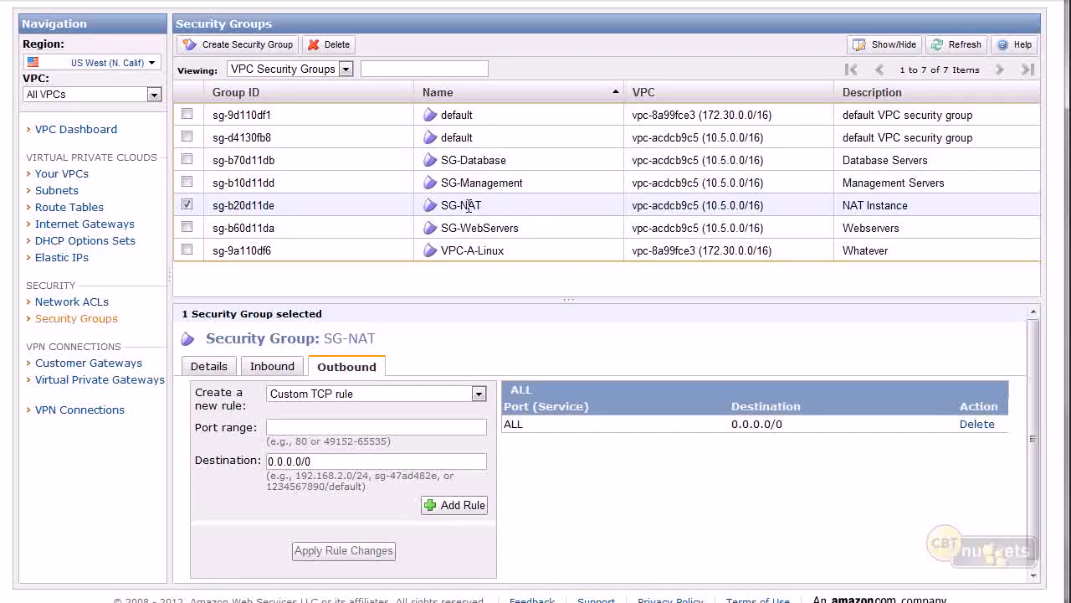
{"action": "left_click", "coordinate": [469, 228]}
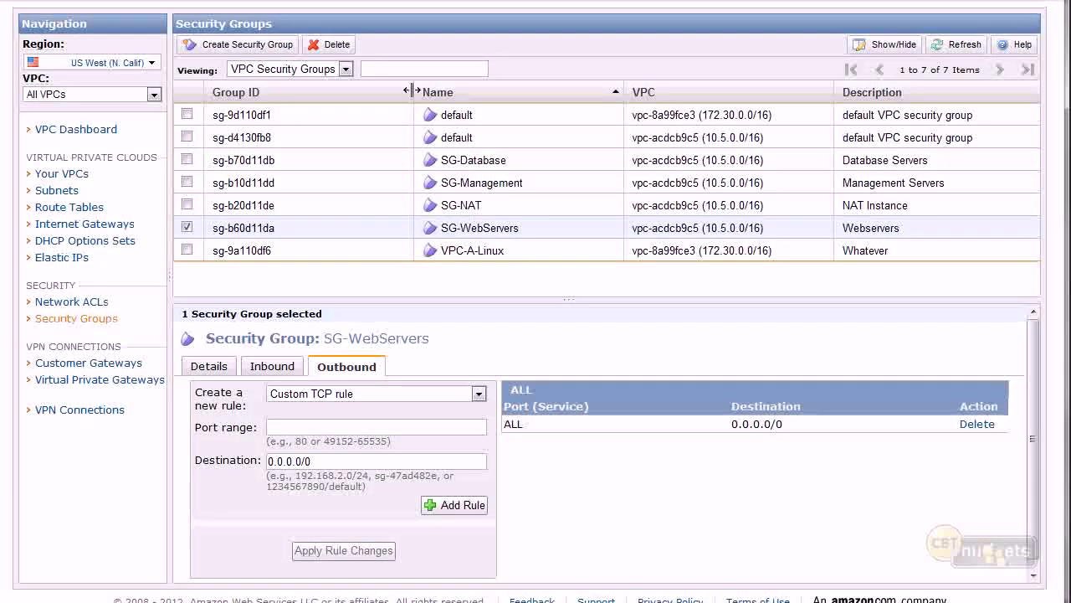
{"action": "left_click_drag", "start_coordinate": [411, 90], "coordinate": [374, 91]}
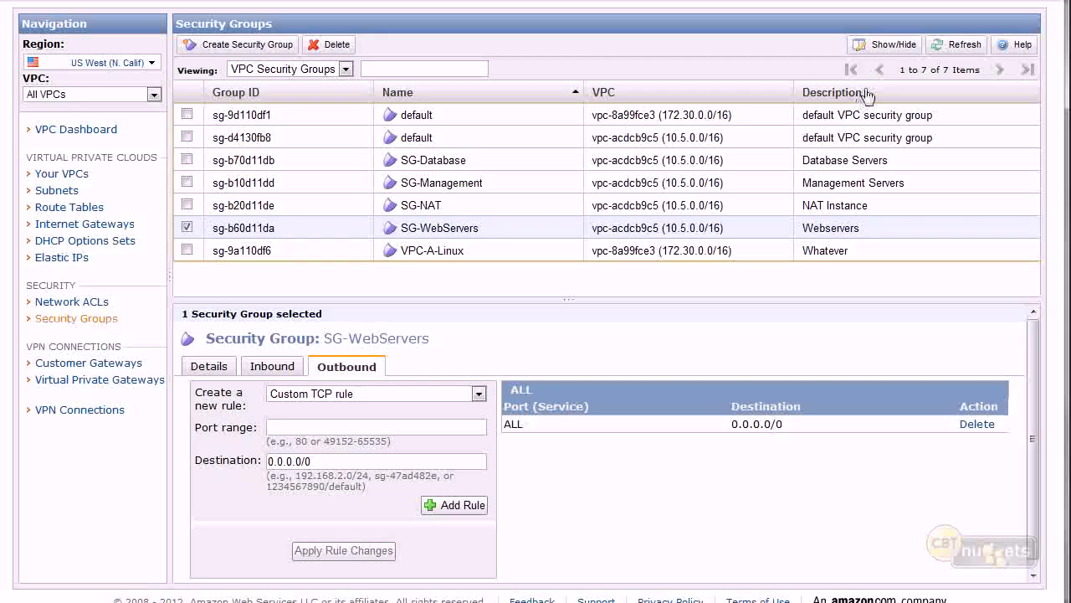
Hide the Group ID column in the security group list, and show it again
{"action": "left_click", "coordinate": [889, 44]}
{"action": "left_click", "coordinate": [443, 241]}
{"action": "left_click", "coordinate": [519, 361]}
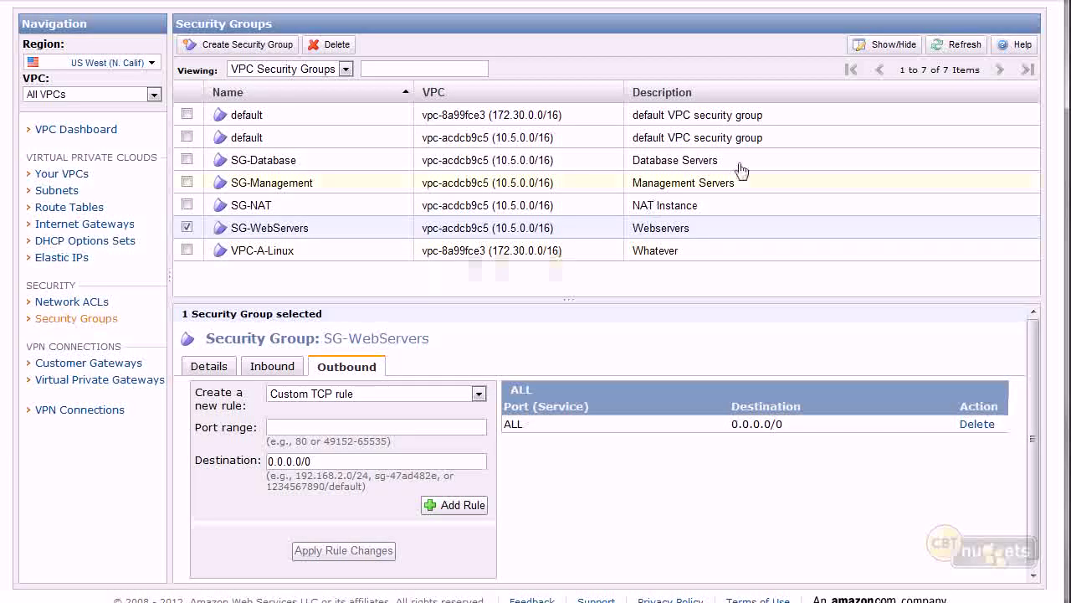
{"action": "left_click", "coordinate": [895, 48]}
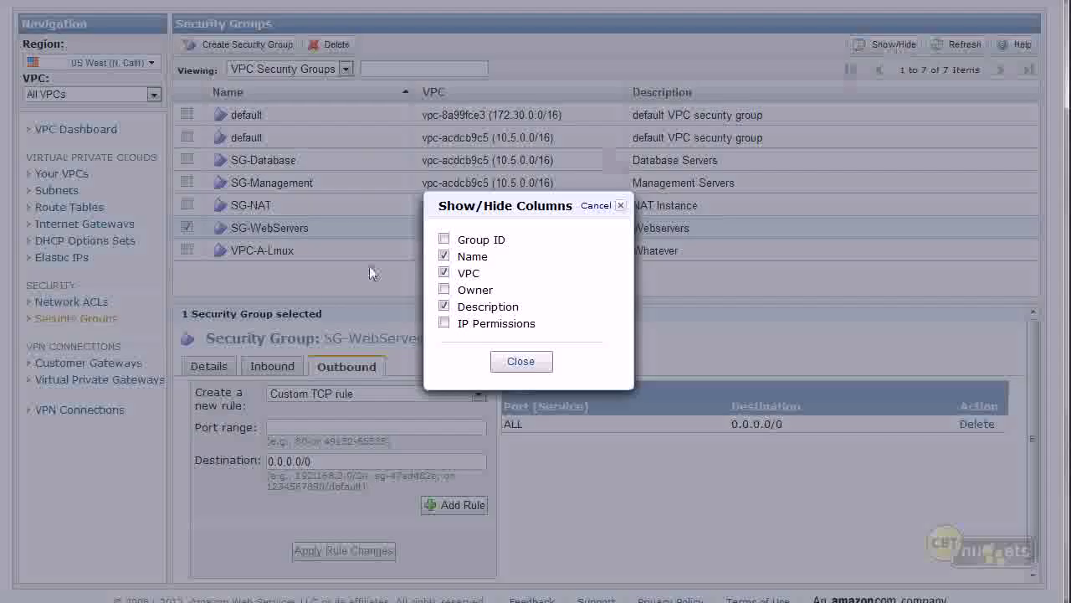
{"action": "left_click", "coordinate": [443, 239]}
{"action": "left_click", "coordinate": [519, 362]}
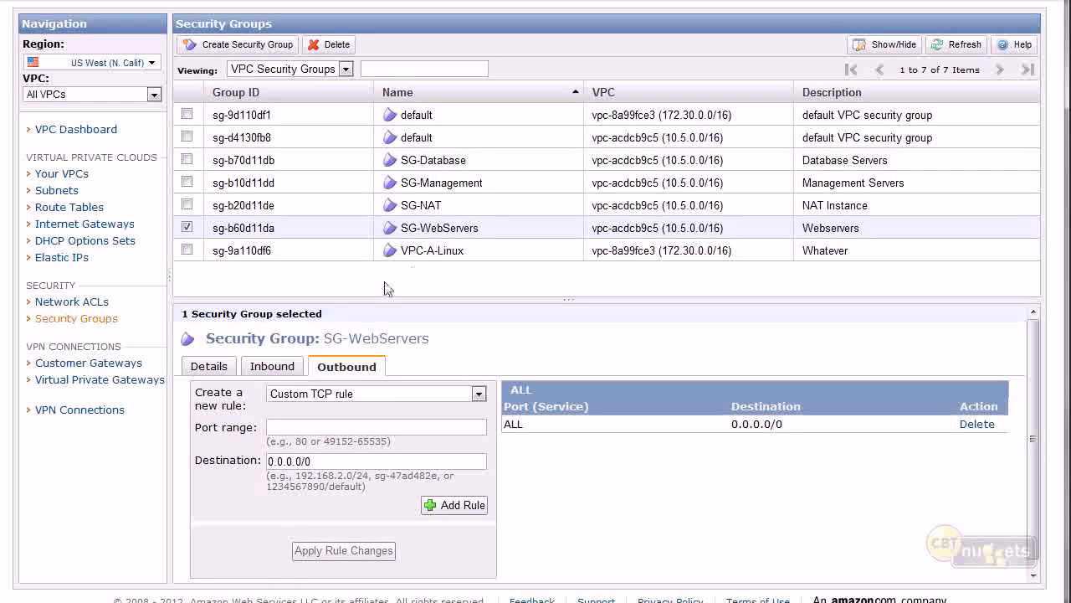
Add an inbound custom TCP rule for port 80 from source 0.0.0.0/0 to SG-WebServers
{"action": "left_click", "coordinate": [206, 366]}
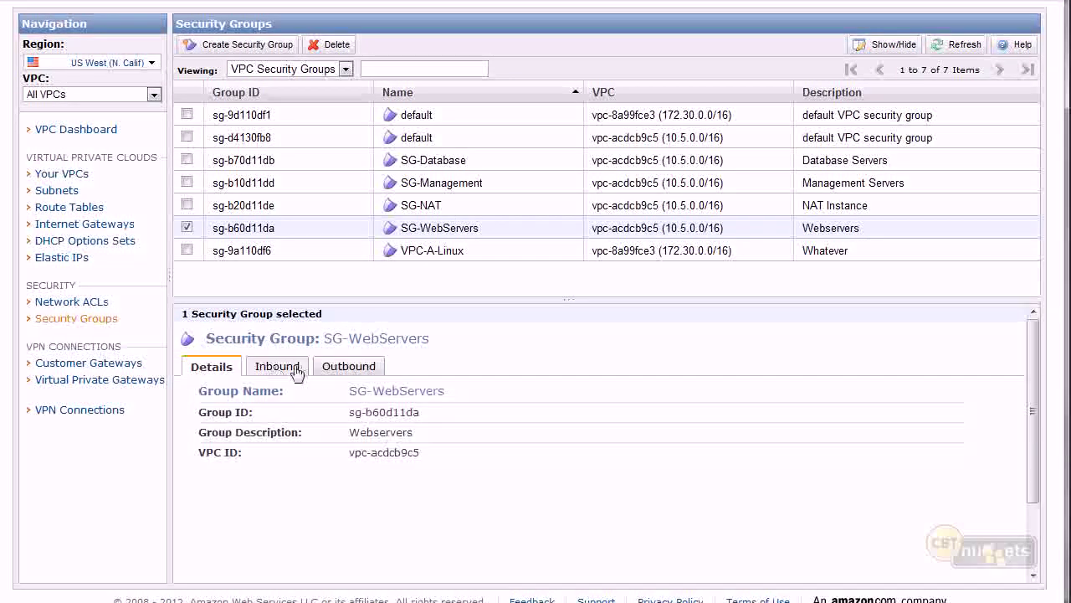
{"action": "left_click", "coordinate": [284, 368]}
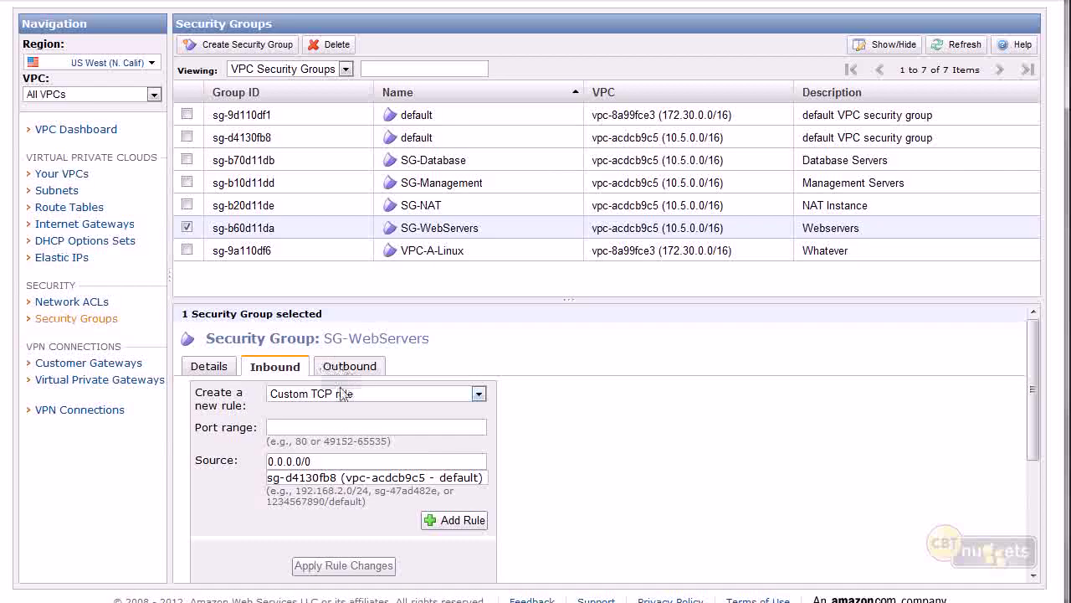
{"action": "right_click", "coordinate": [366, 430]}
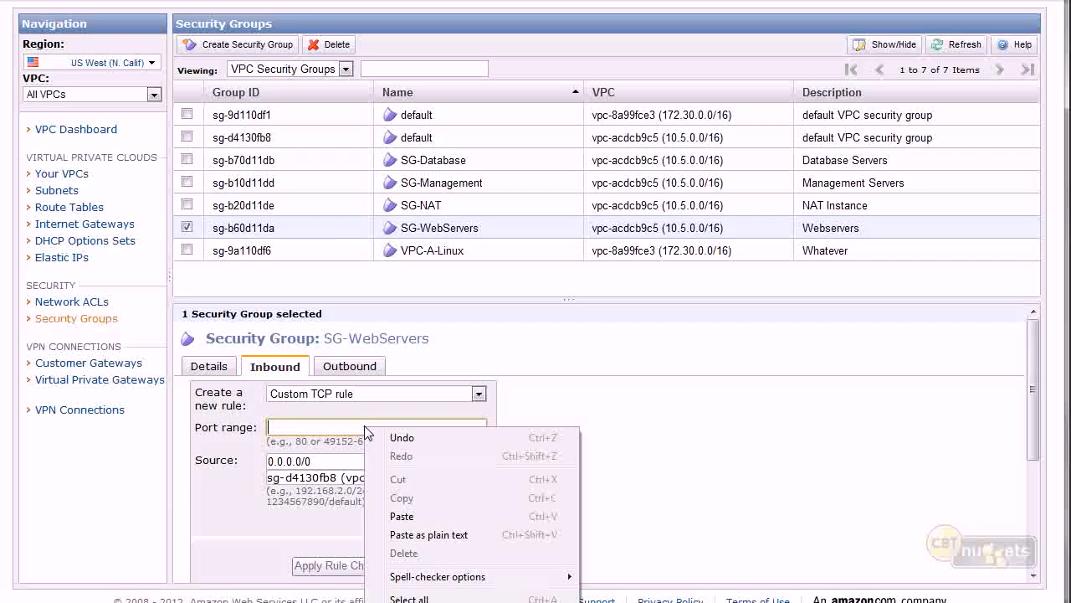
{"action": "left_click", "coordinate": [344, 428]}
{"action": "type", "text": "80"}
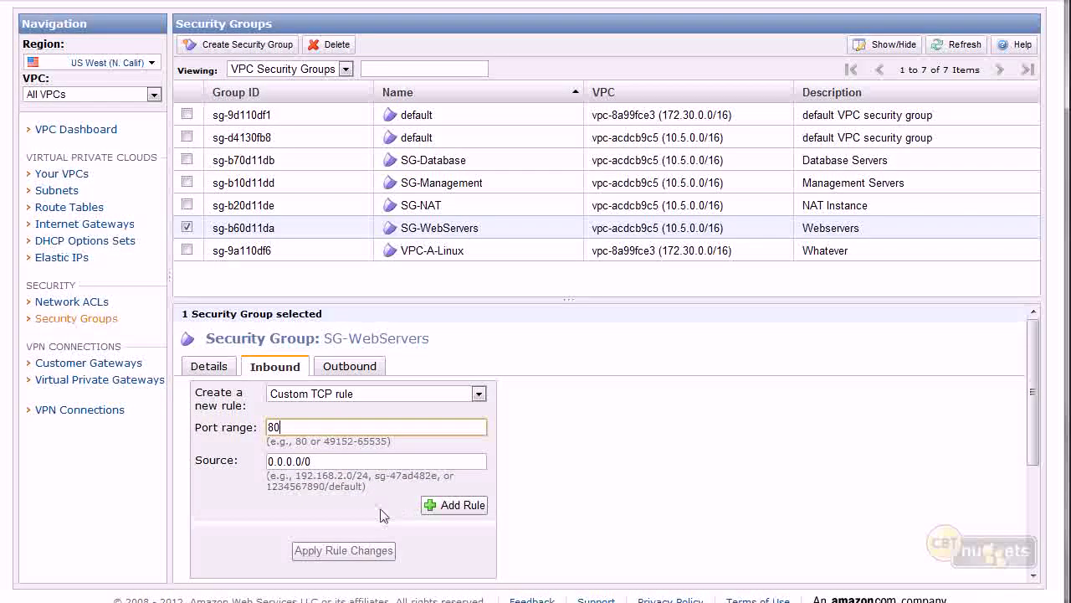
{"action": "left_click", "coordinate": [442, 507]}
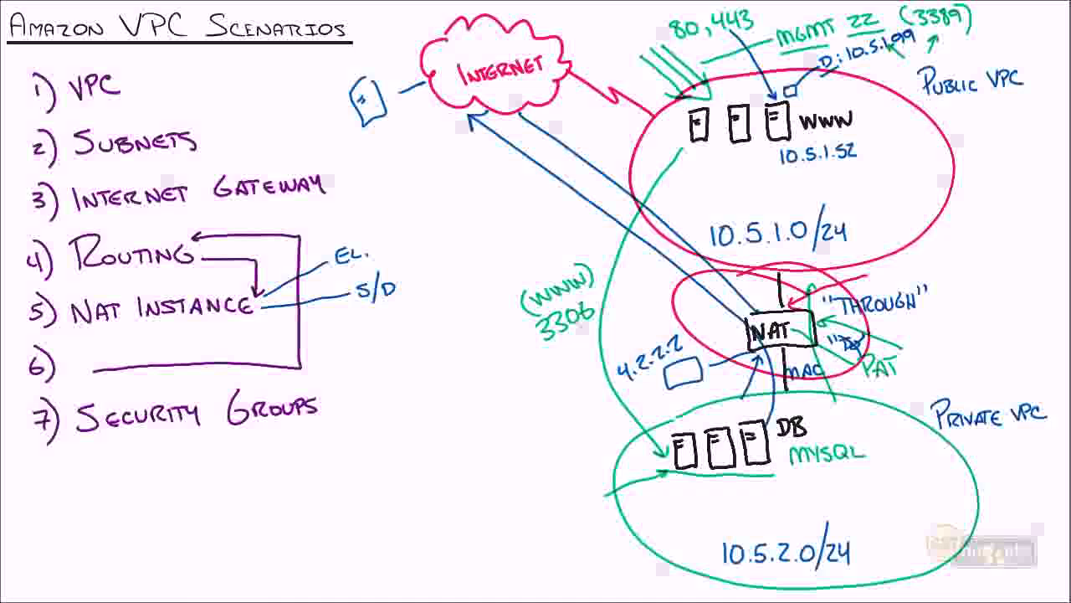
Switch to the VPC whiteboard diagram, circle ports 80 and 443, and draw a line from the Internet cloud to the web servers
{"action": "mouse_move", "coordinate": [678, 11]}
{"action": "left_mouse_down"}
{"action": "mouse_move", "coordinate": [694, 48]}
{"action": "mouse_move", "coordinate": [666, 14]}
{"action": "left_mouse_up"}
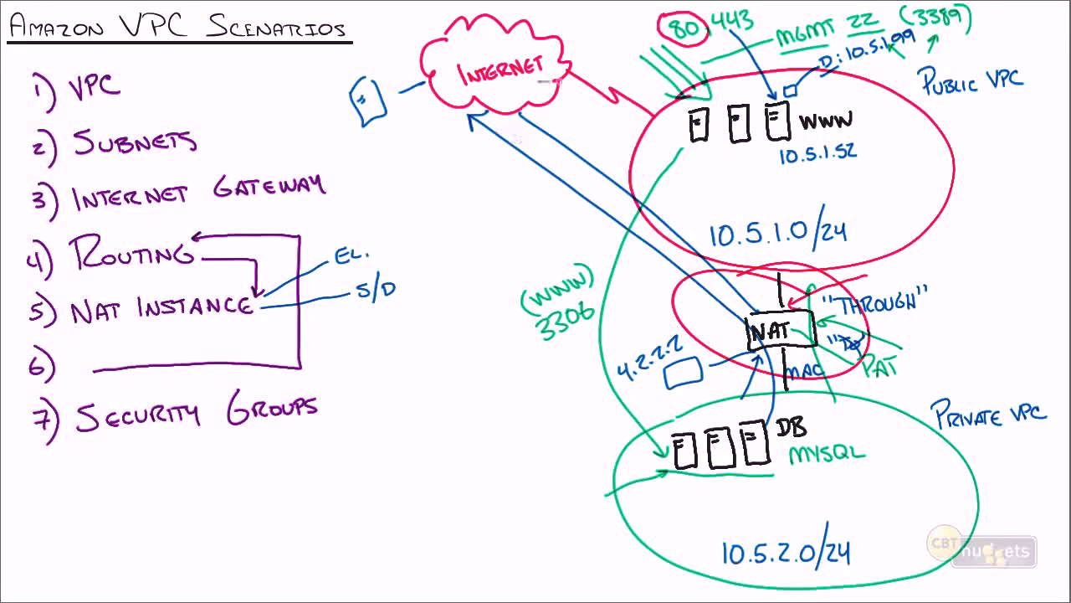
{"action": "mouse_move", "coordinate": [543, 44]}
{"action": "left_mouse_down"}
{"action": "mouse_move", "coordinate": [611, 66]}
{"action": "mouse_move", "coordinate": [679, 124]}
{"action": "left_mouse_up"}
{"action": "mouse_move", "coordinate": [723, 5]}
{"action": "left_mouse_down"}
{"action": "mouse_move", "coordinate": [704, 9]}
{"action": "mouse_move", "coordinate": [763, 21]}
{"action": "mouse_move", "coordinate": [708, 16]}
{"action": "left_mouse_up"}
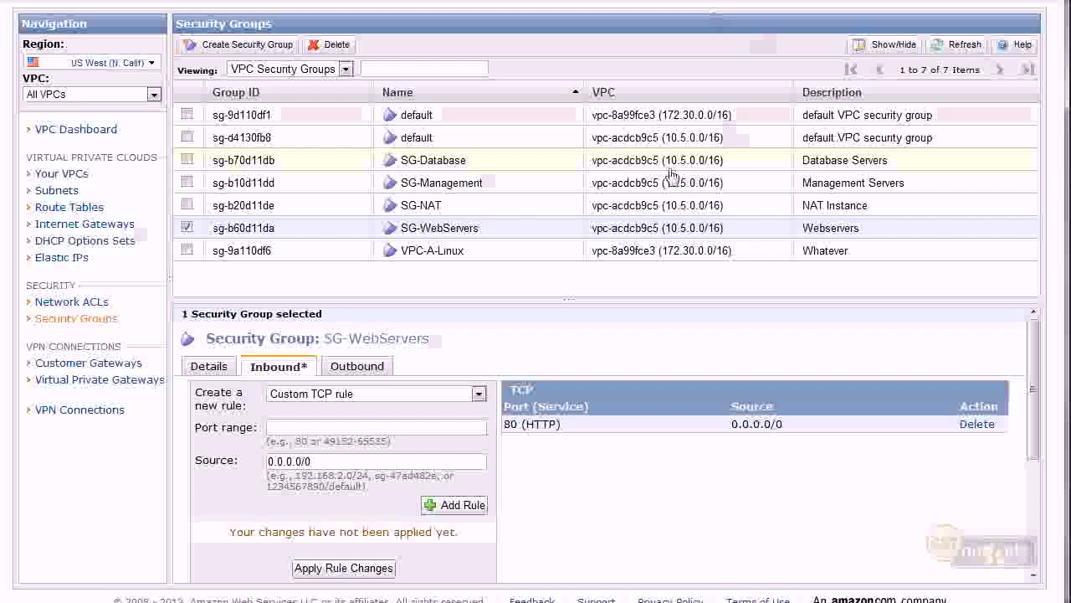
Add an inbound custom TCP rule for port 443 from 0.0.0.0/0 to SG-WebServers and apply the rule changes
{"action": "left_click", "coordinate": [301, 431]}
{"action": "type", "text": "4434"}
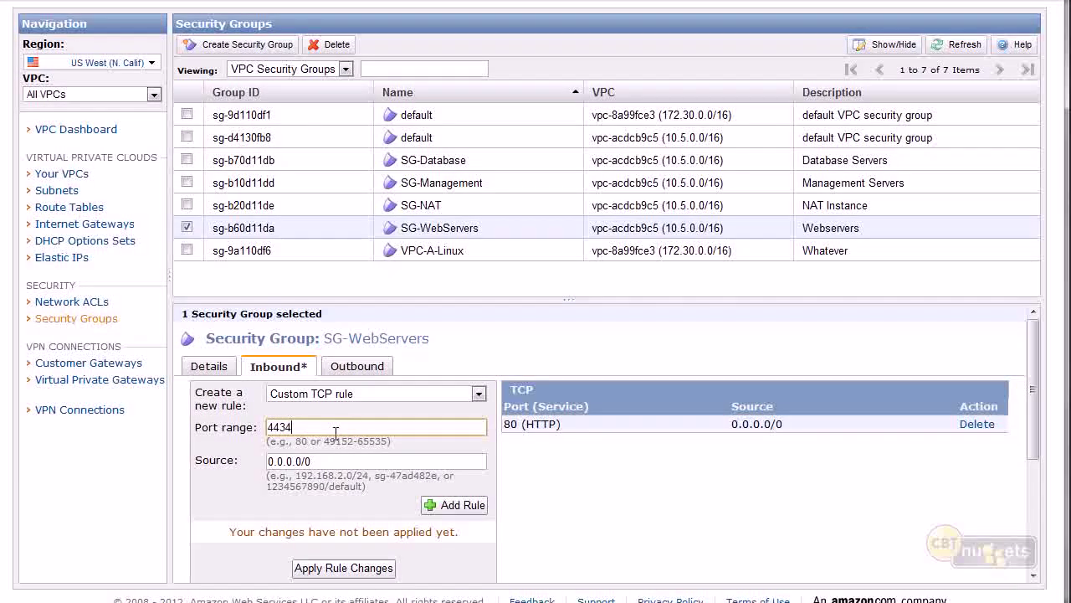
{"action": "key", "text": "BackSpace"}
{"action": "left_click", "coordinate": [461, 506]}
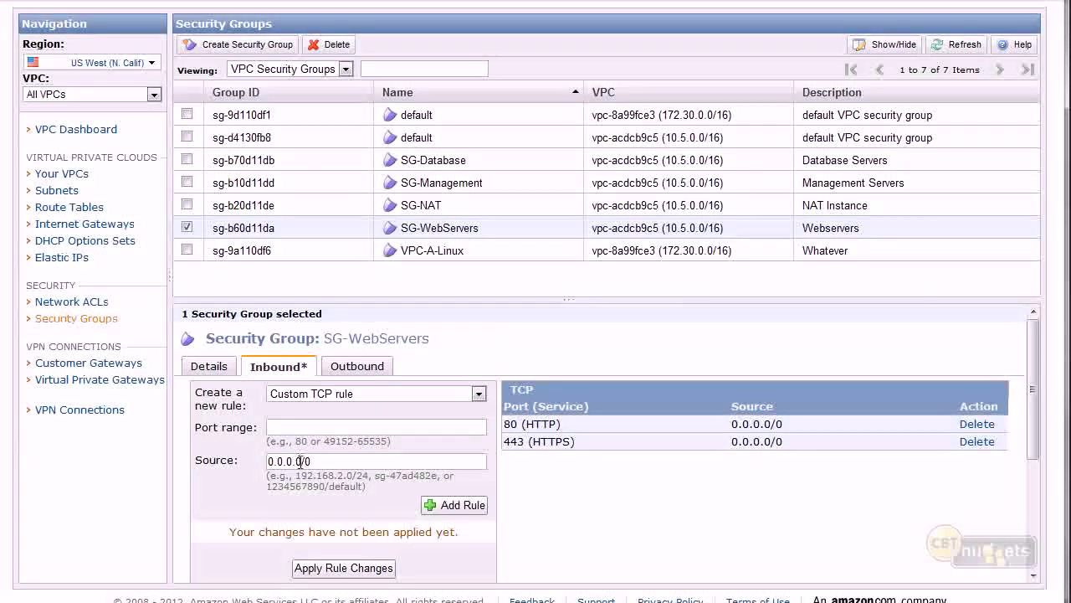
{"action": "left_click", "coordinate": [360, 569]}
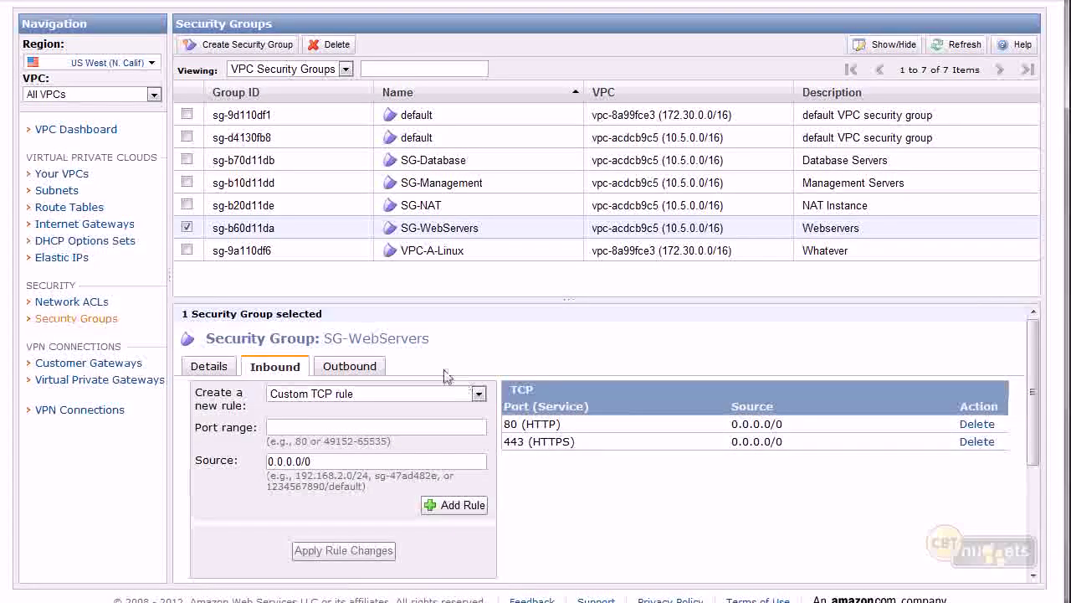
Mark the outbound rule of SG-WebServers that allows all ports to 0.0.0.0/0 for deletion
{"action": "right_click", "coordinate": [371, 377]}
{"action": "left_click", "coordinate": [367, 373]}
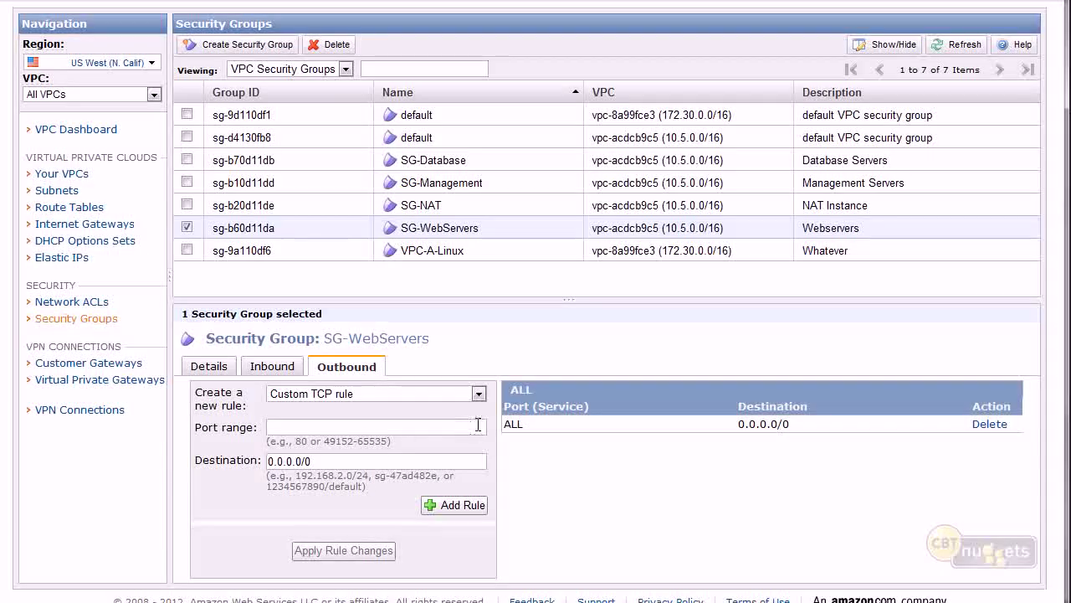
{"action": "double_click", "coordinate": [513, 421]}
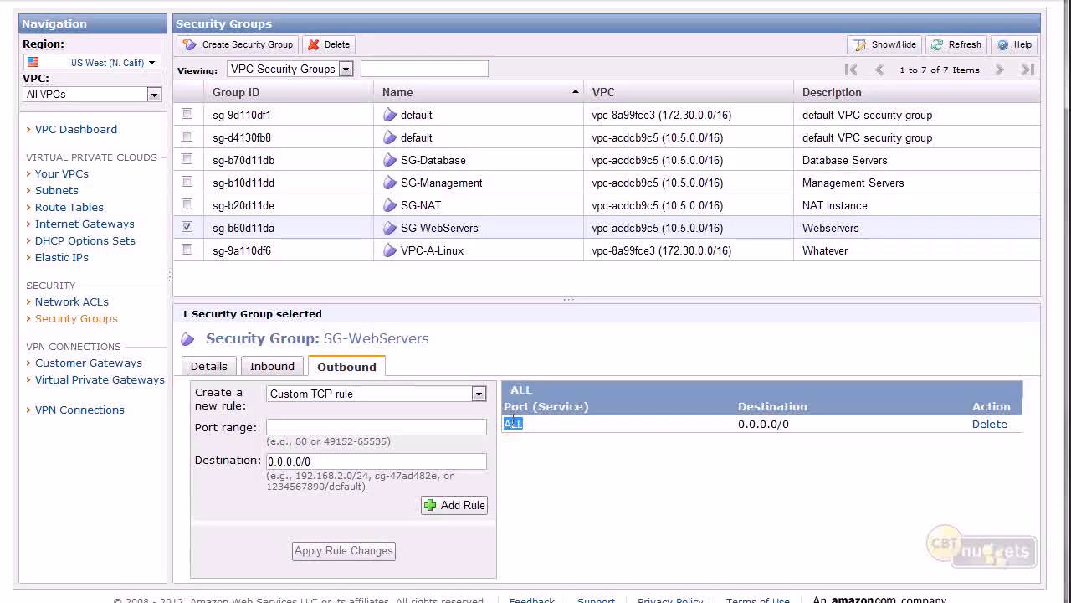
{"action": "left_click", "coordinate": [992, 425]}
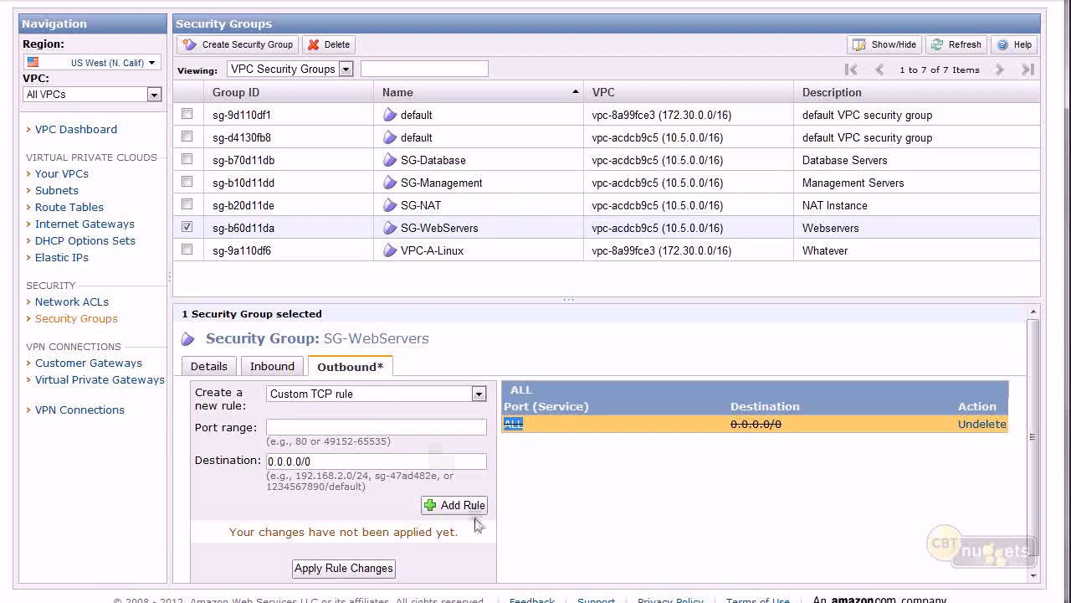
Add outbound custom TCP rules for ports 80 and 443 to destination 0.0.0.0/0 in SG-WebServers
{"action": "left_click", "coordinate": [342, 428]}
{"action": "type", "text": "80"}
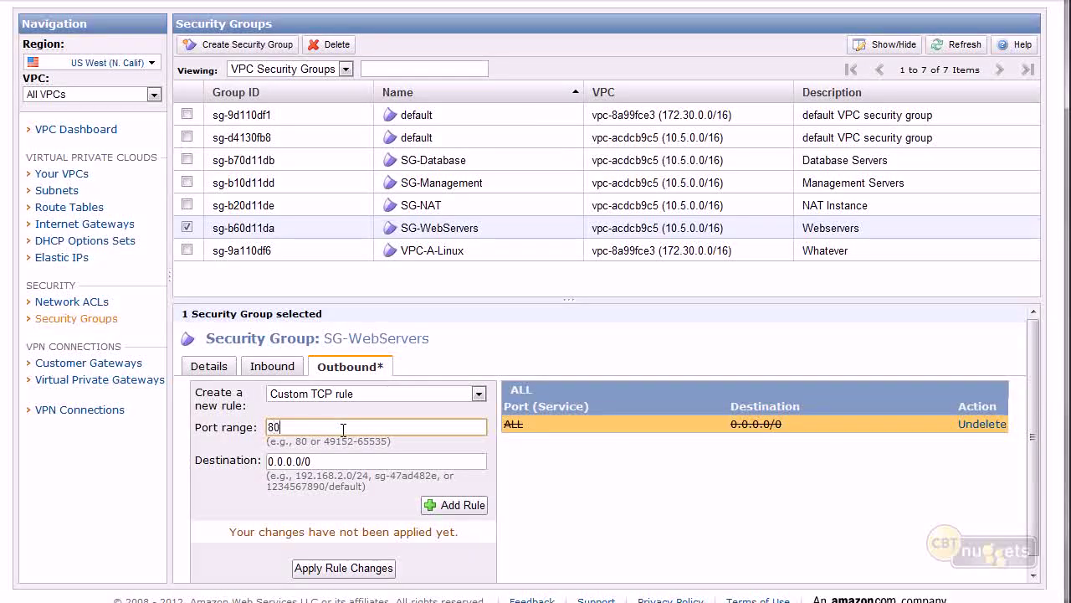
{"action": "left_click", "coordinate": [453, 504]}
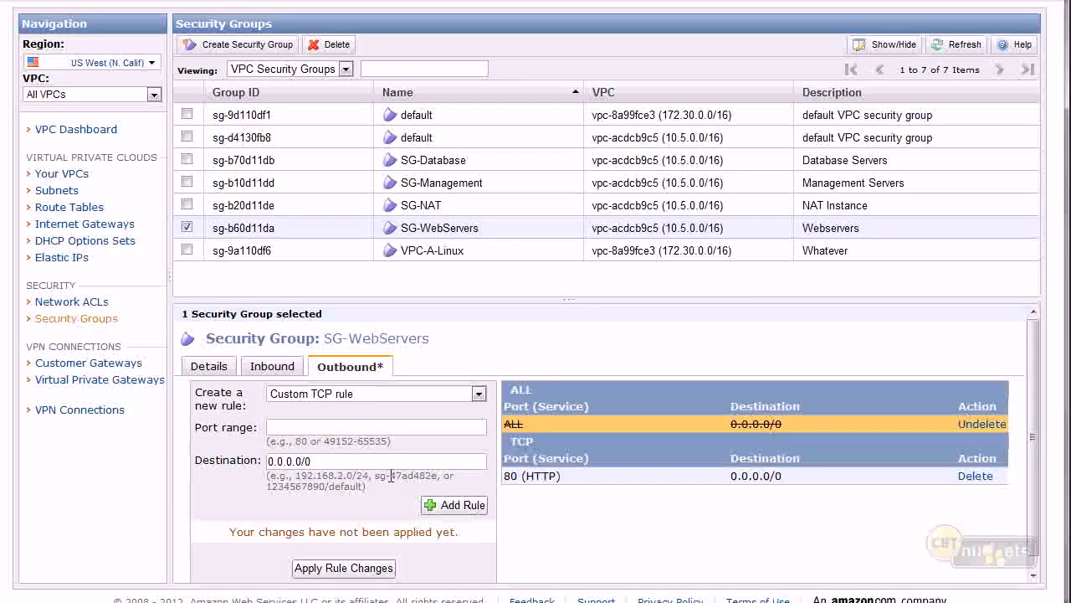
{"action": "left_click", "coordinate": [339, 424]}
{"action": "type", "text": "443"}
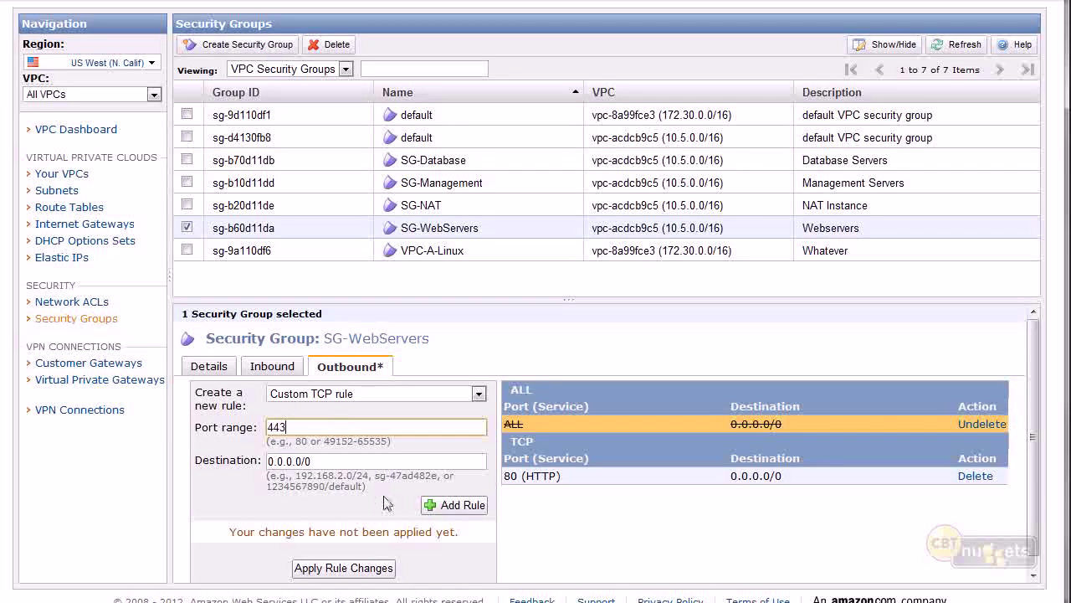
{"action": "left_click", "coordinate": [443, 508]}
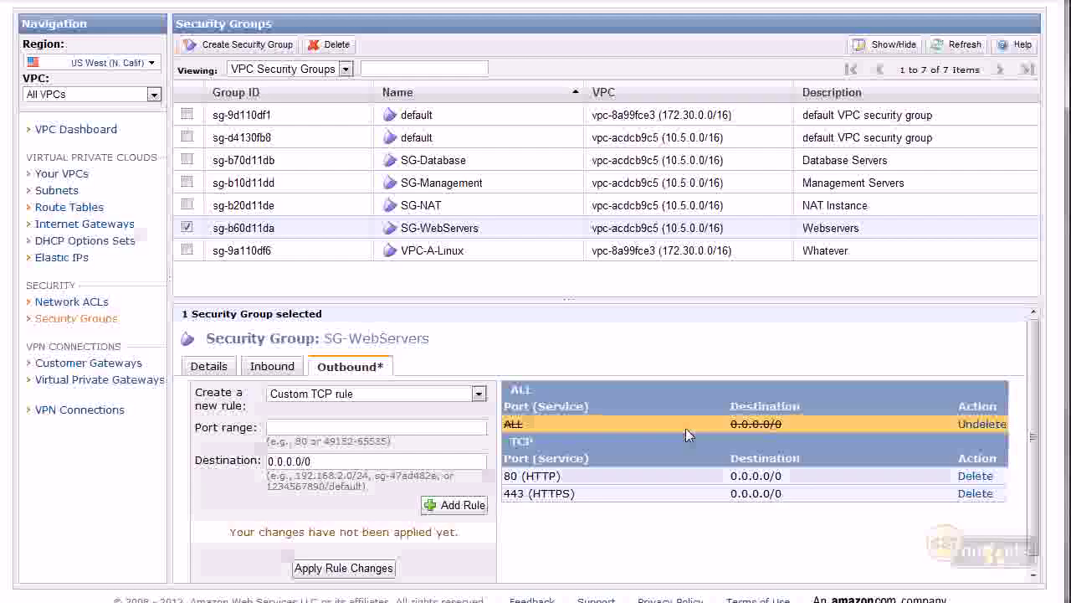
Add an outbound custom TCP rule for port 3306 to destination sg-b70d11db in SG-WebServers and apply the rule changes
{"action": "left_click", "coordinate": [364, 430]}
{"action": "right_click", "coordinate": [362, 433]}
{"action": "left_click", "coordinate": [353, 428]}
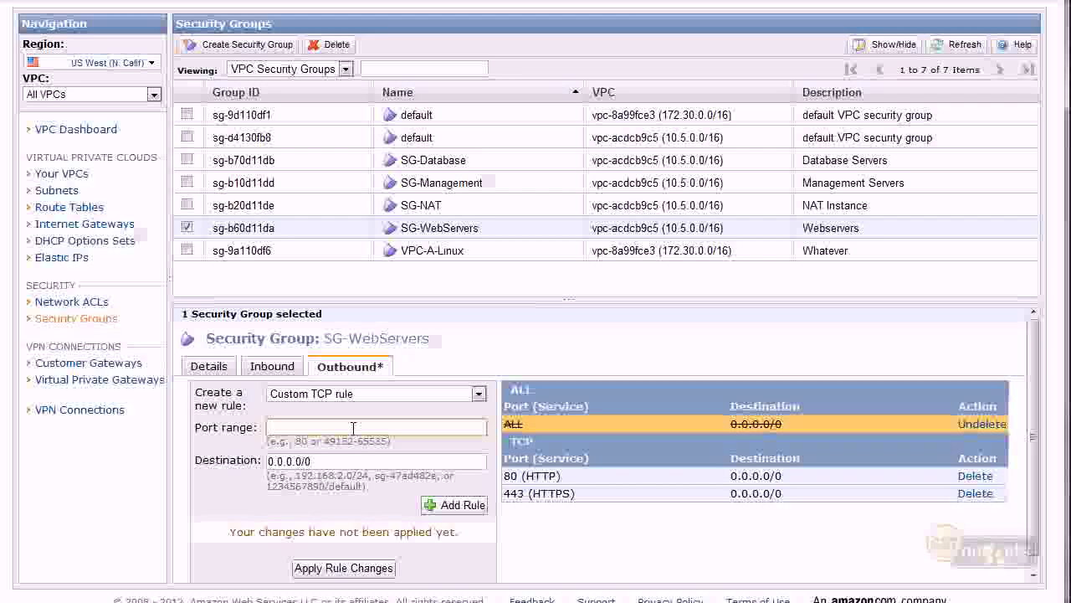
{"action": "type", "text": "3306"}
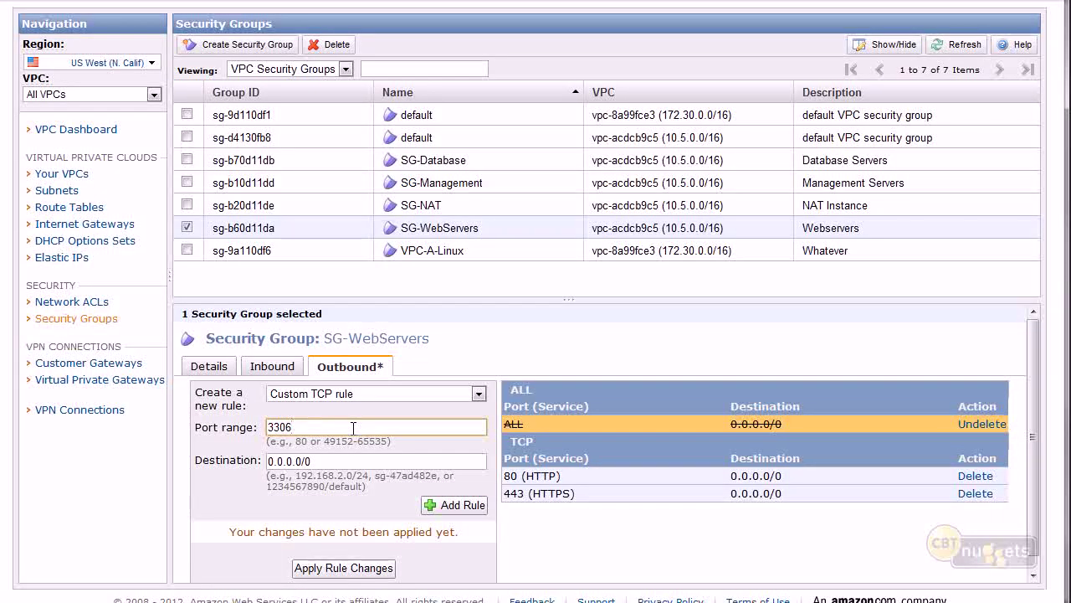
{"action": "key", "text": "Tab"}
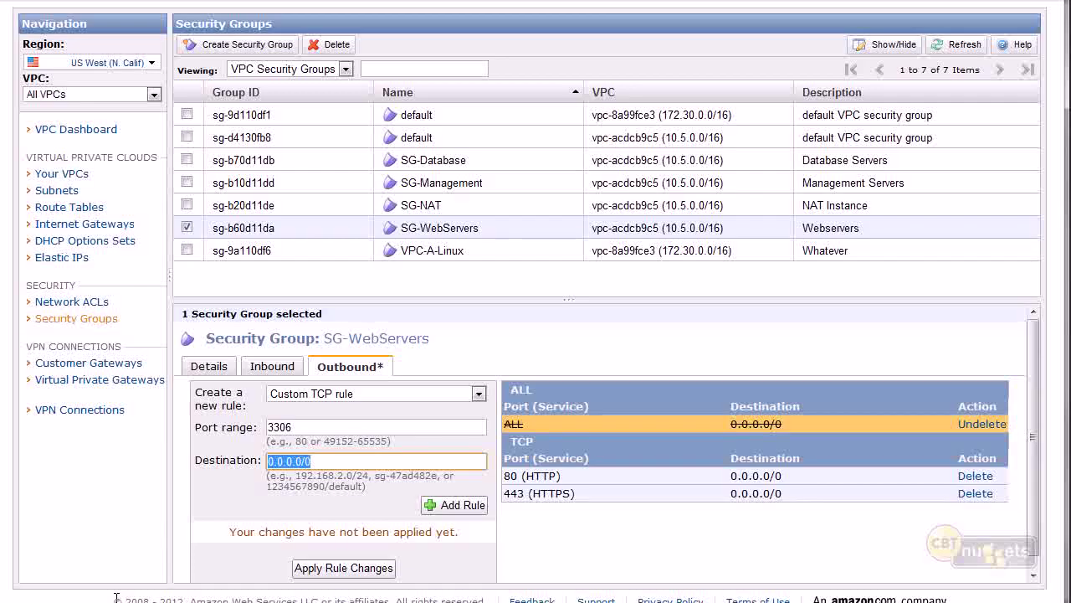
{"action": "key", "text": "BackSpace"}
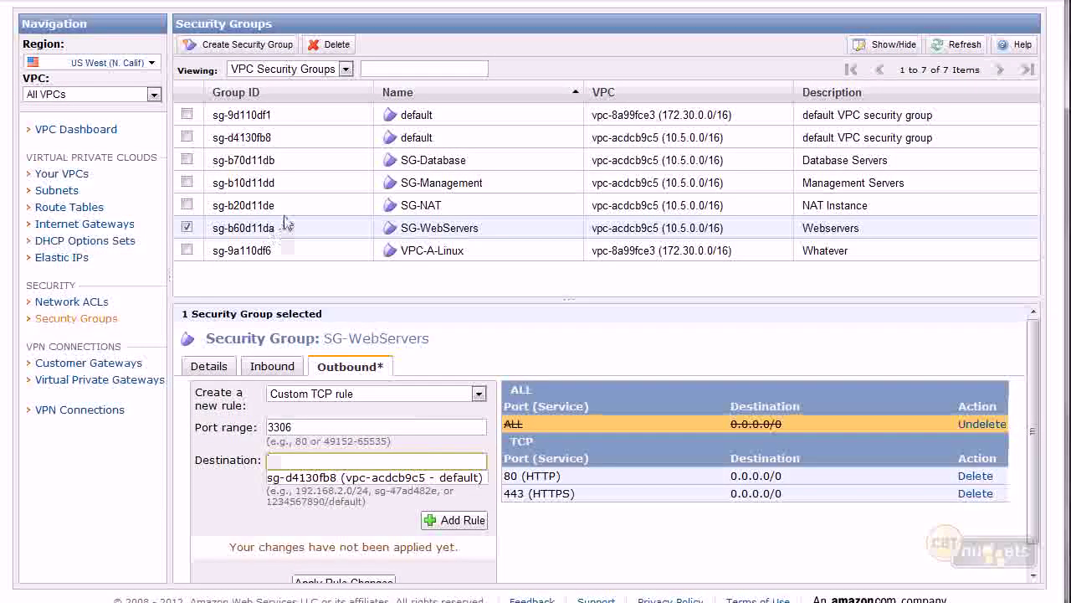
{"action": "type", "text": "sg-b"}
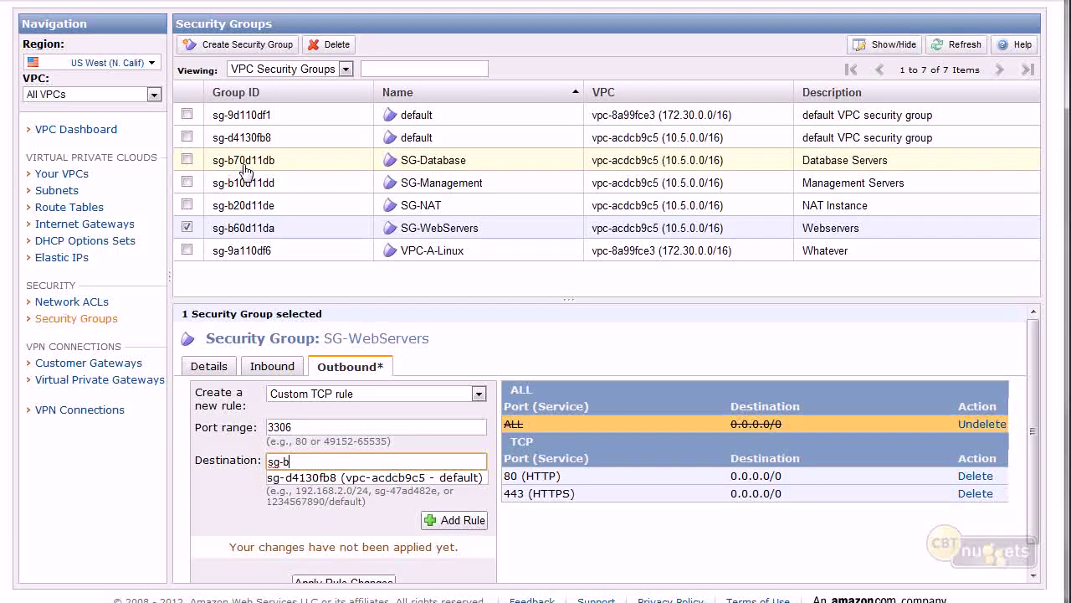
{"action": "type", "text": "70d"}
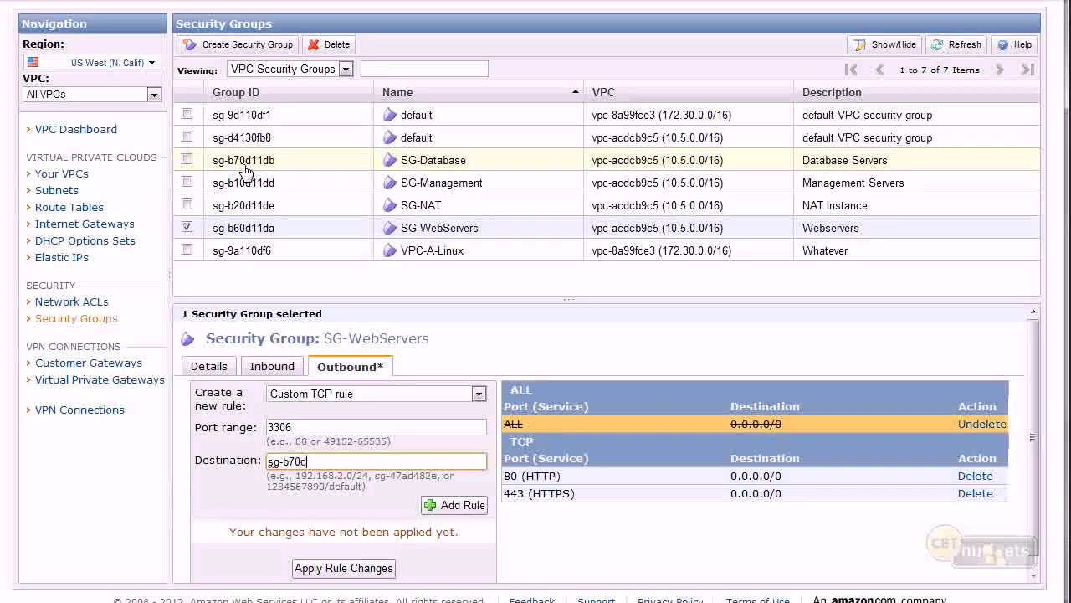
{"action": "type", "text": "11db"}
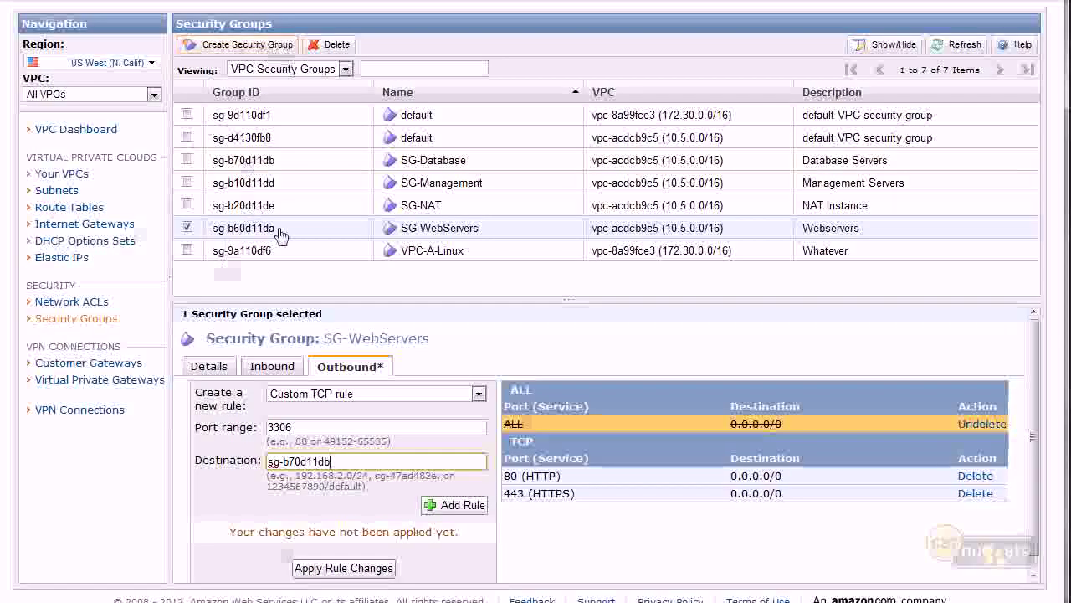
{"action": "left_click", "coordinate": [450, 508]}
{"action": "left_click_drag", "start_coordinate": [802, 511], "coordinate": [734, 514]}
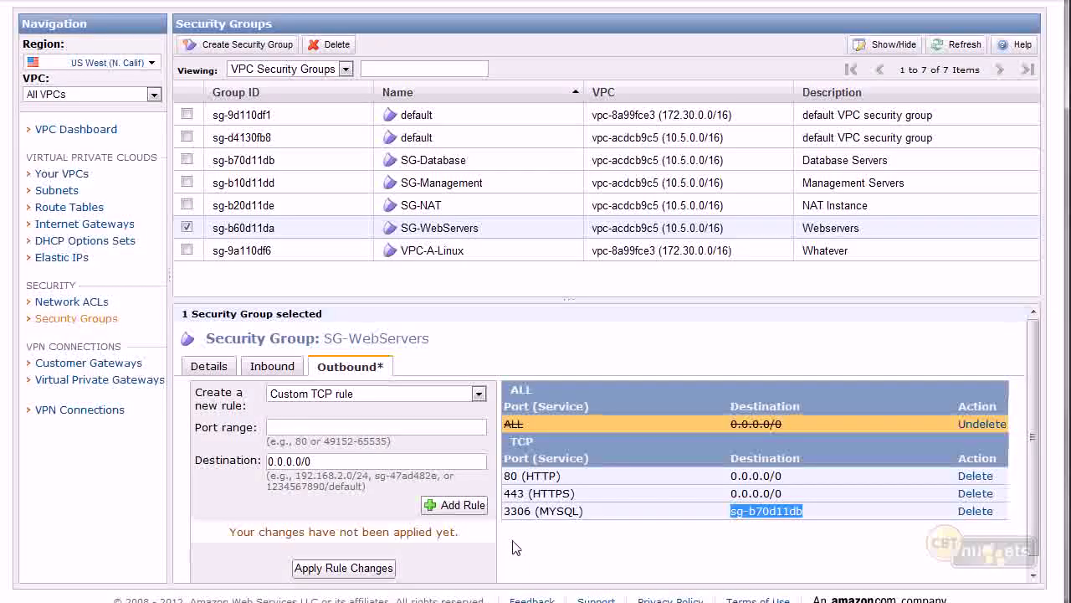
{"action": "left_click", "coordinate": [384, 569]}
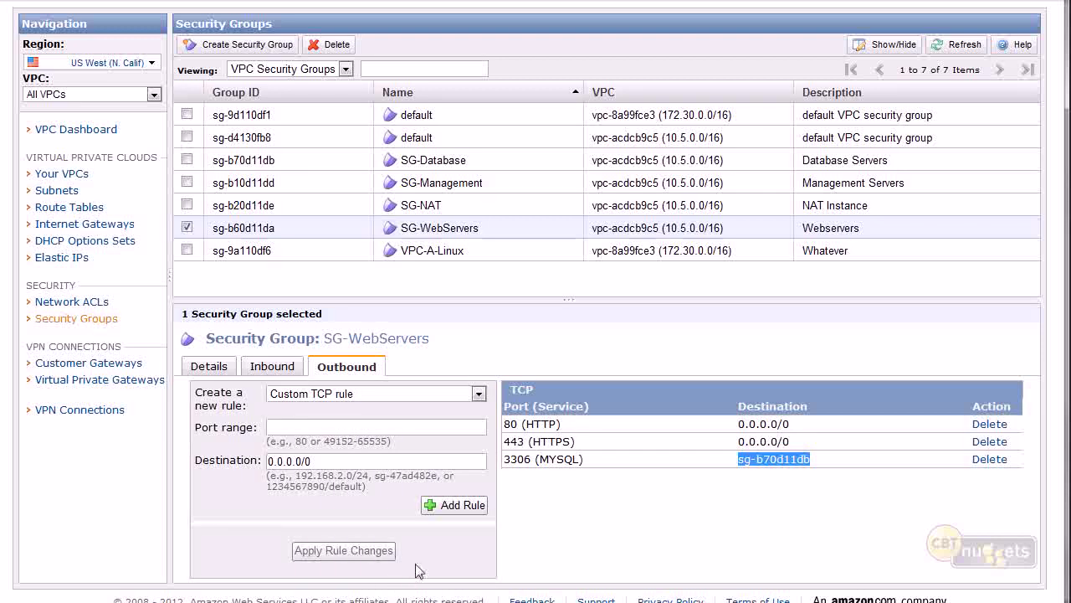
Switch to the VPC whiteboard diagram, draw red arrows leading out from the first web server, and circle that server
{"action": "double_click", "coordinate": [556, 441]}
{"action": "double_click", "coordinate": [556, 459]}
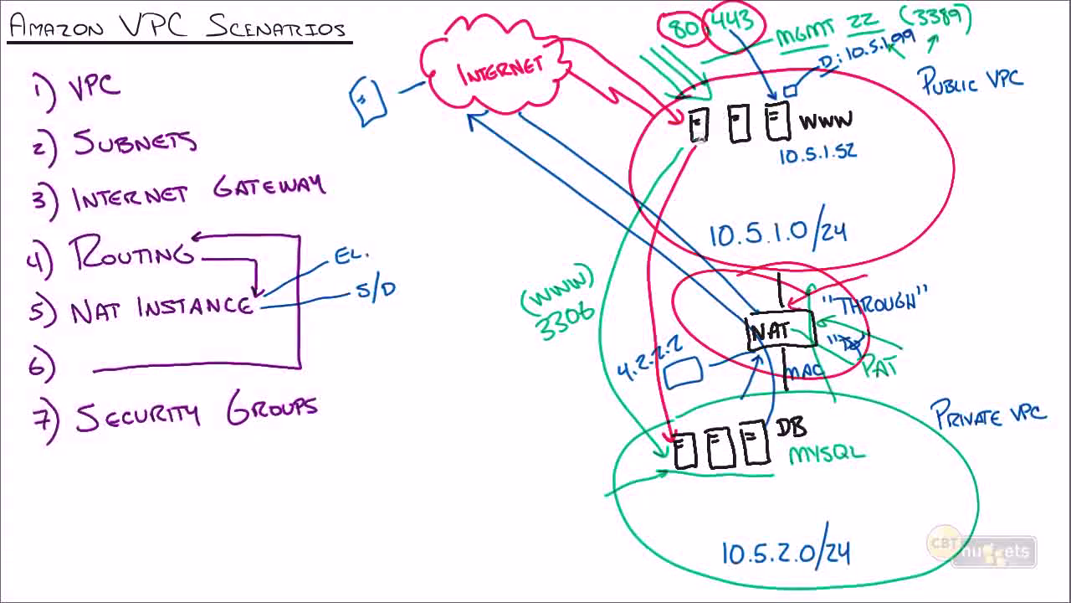
{"action": "mouse_move", "coordinate": [699, 140]}
{"action": "left_mouse_down"}
{"action": "mouse_move", "coordinate": [734, 184]}
{"action": "mouse_move", "coordinate": [642, 146]}
{"action": "mouse_move", "coordinate": [656, 152]}
{"action": "left_mouse_up"}
{"action": "left_click_drag", "start_coordinate": [651, 77], "coordinate": [654, 81]}
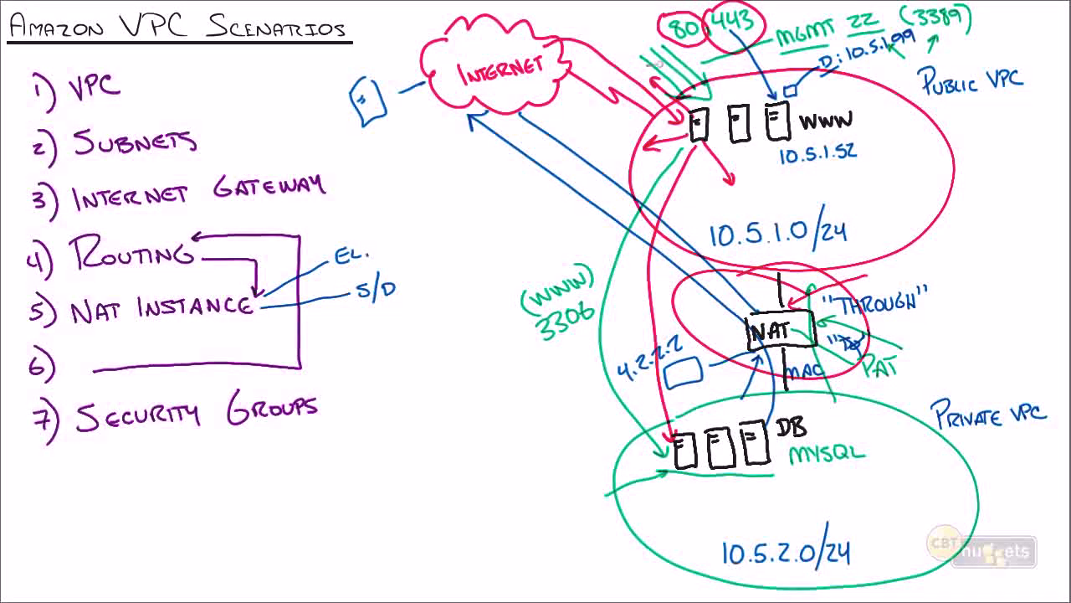
{"action": "mouse_move", "coordinate": [674, 108]}
{"action": "left_mouse_down"}
{"action": "mouse_move", "coordinate": [732, 130]}
{"action": "mouse_move", "coordinate": [673, 156]}
{"action": "mouse_move", "coordinate": [679, 104]}
{"action": "left_mouse_up"}
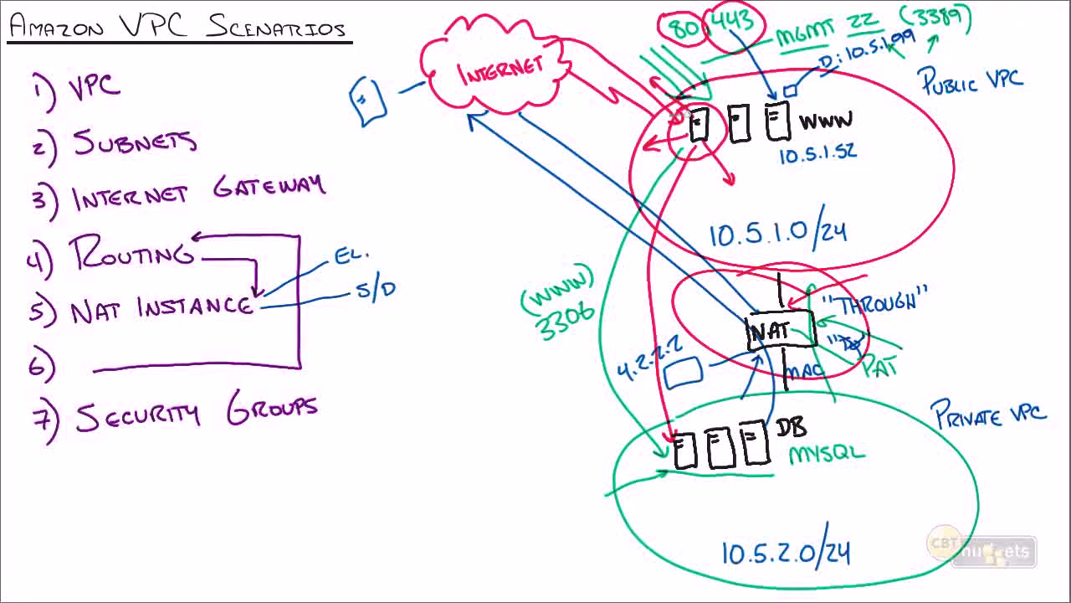
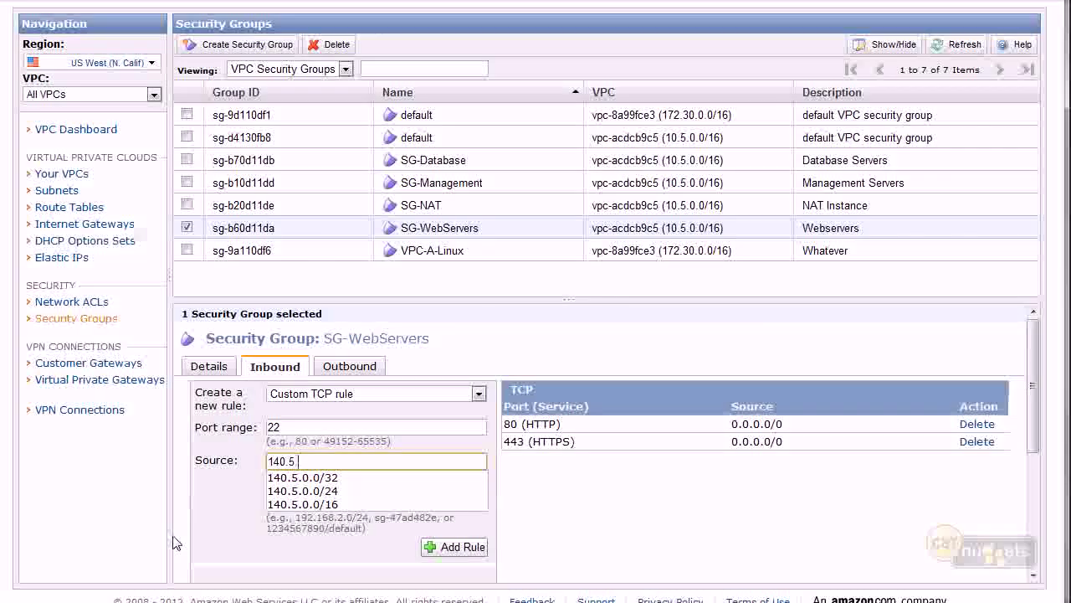
Set the source of the new inbound port 22 rule for SG-WebServers to 140.5.109.0/24
{"action": "type", "text": "09.0"}
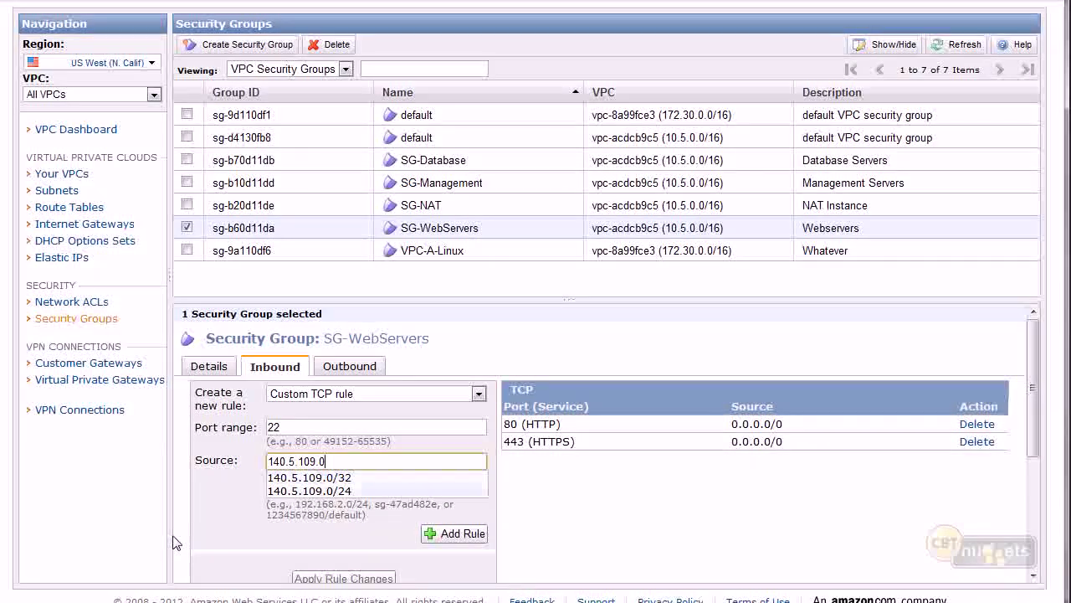
{"action": "key", "text": "Down"}
{"action": "key", "text": "Return"}
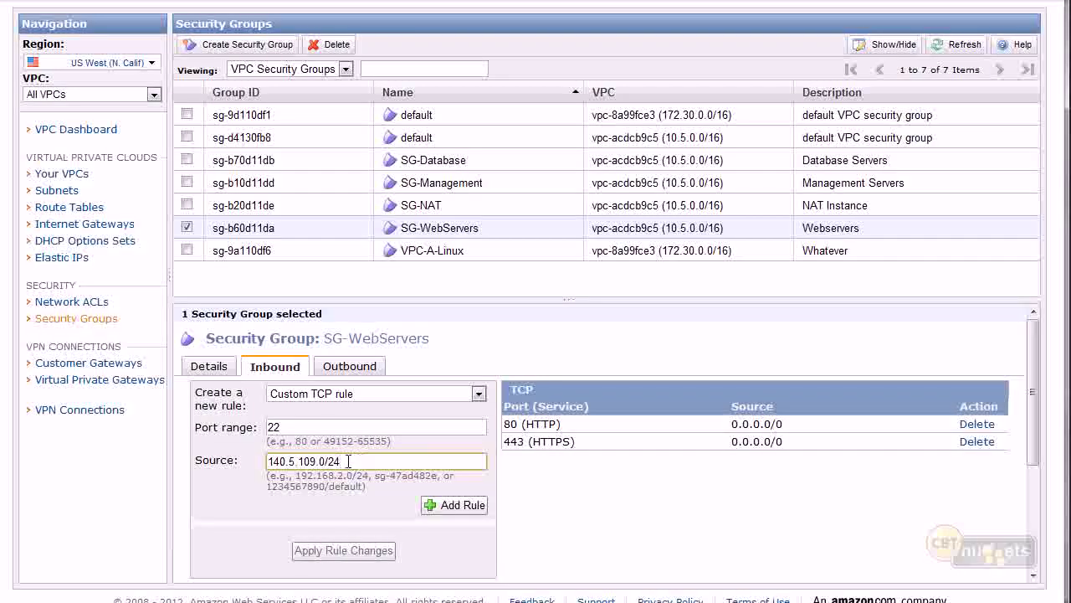
Replace the source of the new port 22 rule with sg-b10d11dd and add the inbound rule to SG-WebServers
{"action": "left_click_drag", "start_coordinate": [359, 461], "coordinate": [244, 462]}
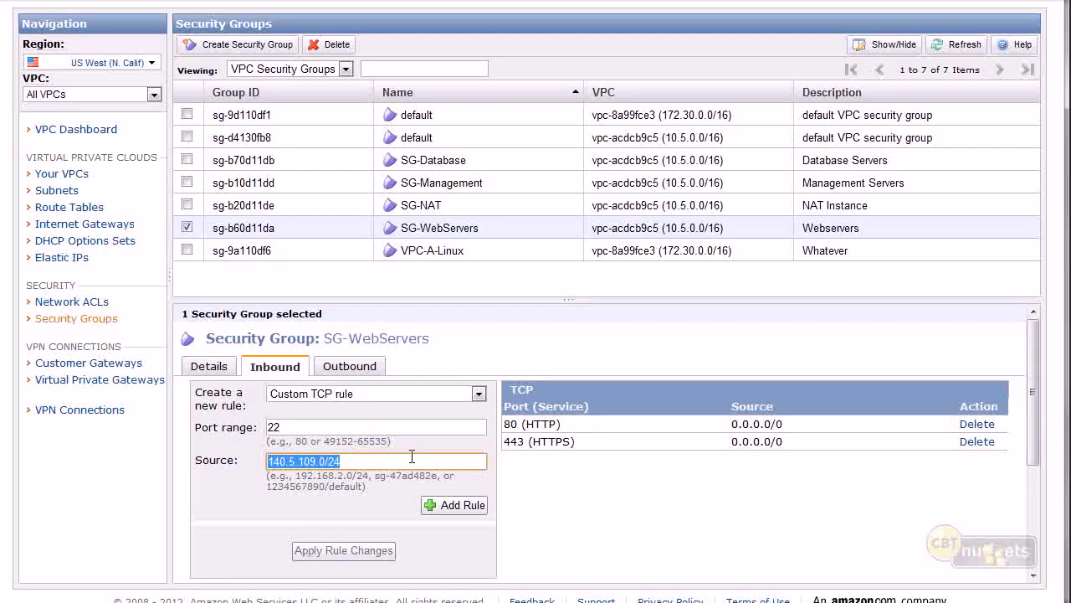
{"action": "key", "text": "BackSpace"}
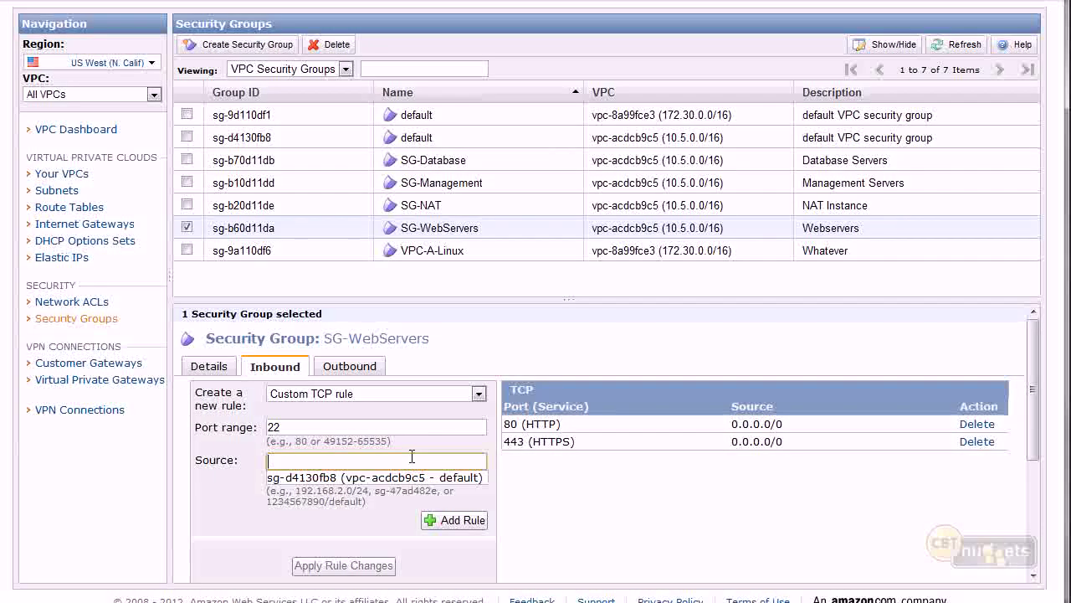
{"action": "key", "text": "BackSpace"}
{"action": "type", "text": "sg-b10d"}
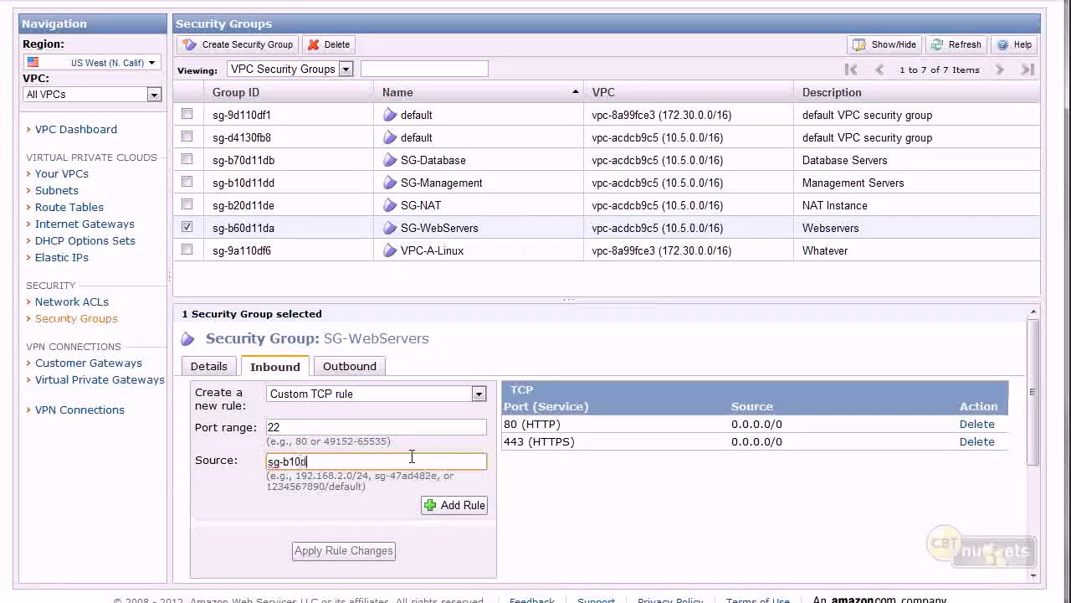
{"action": "type", "text": "11dd"}
{"action": "right_click", "coordinate": [435, 502]}
{"action": "left_click", "coordinate": [435, 504]}
{"action": "left_click", "coordinate": [437, 505]}
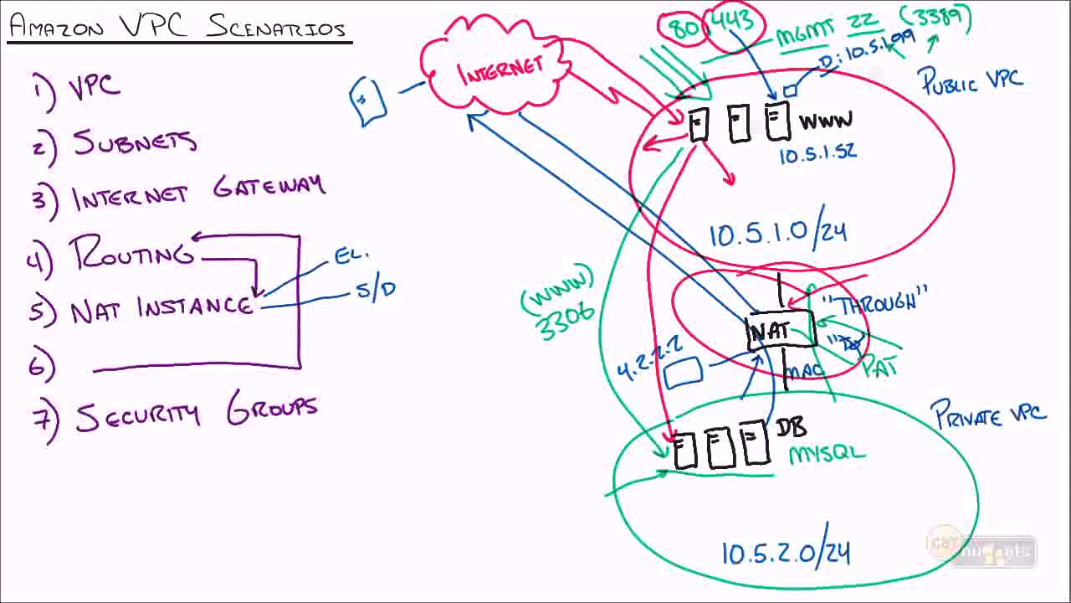
On the VPC whiteboard diagram, sketch a circled server below the Internet cloud and connect it to the cloud and the public and private VPCs
{"action": "mouse_move", "coordinate": [391, 363]}
{"action": "left_mouse_down"}
{"action": "mouse_move", "coordinate": [502, 527]}
{"action": "mouse_move", "coordinate": [392, 362]}
{"action": "mouse_move", "coordinate": [469, 386]}
{"action": "mouse_move", "coordinate": [456, 405]}
{"action": "left_mouse_up"}
{"action": "mouse_move", "coordinate": [465, 139]}
{"action": "left_mouse_down"}
{"action": "mouse_move", "coordinate": [457, 360]}
{"action": "mouse_move", "coordinate": [427, 387]}
{"action": "left_mouse_up"}
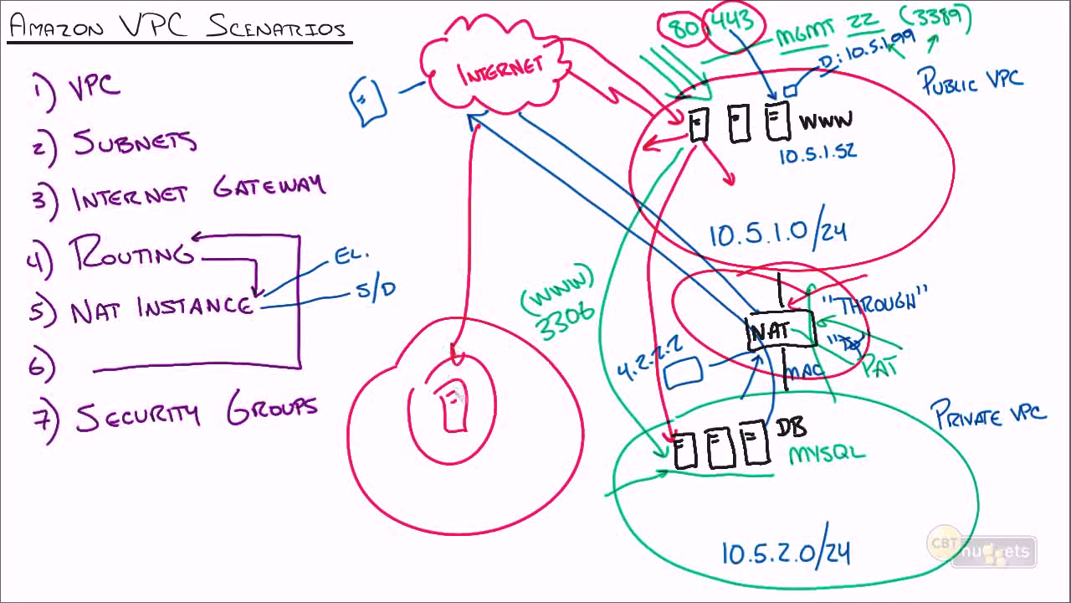
{"action": "left_click_drag", "start_coordinate": [459, 410], "coordinate": [737, 179]}
{"action": "mouse_move", "coordinate": [459, 428]}
{"action": "left_mouse_down"}
{"action": "mouse_move", "coordinate": [656, 471]}
{"action": "mouse_move", "coordinate": [636, 480]}
{"action": "left_mouse_up"}
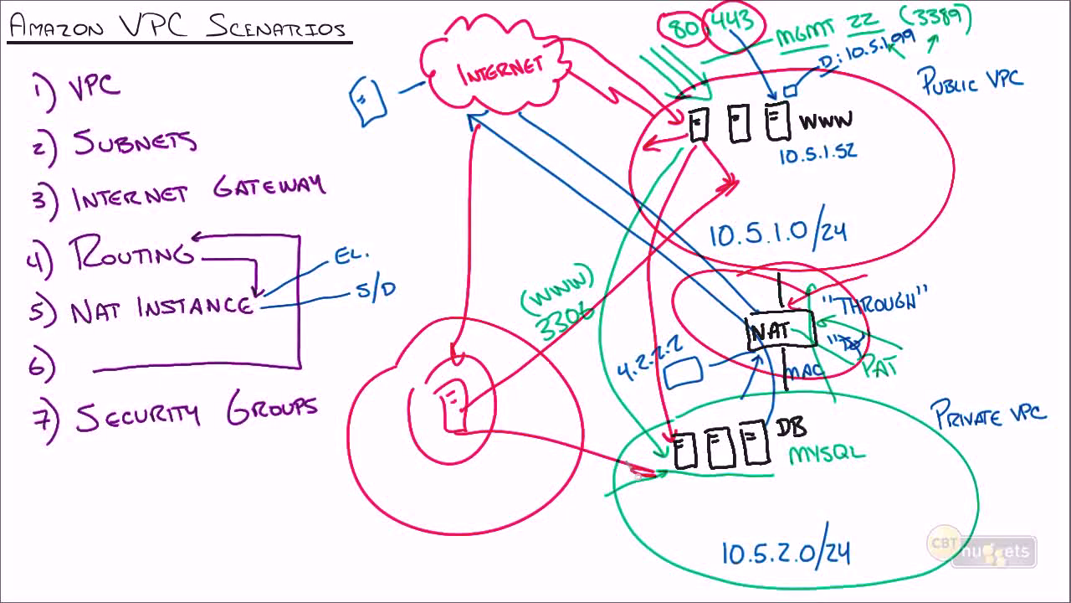
{"action": "mouse_move", "coordinate": [421, 509]}
{"action": "left_mouse_down"}
{"action": "mouse_move", "coordinate": [424, 498]}
{"action": "mouse_move", "coordinate": [470, 490]}
{"action": "mouse_move", "coordinate": [460, 478]}
{"action": "left_mouse_up"}
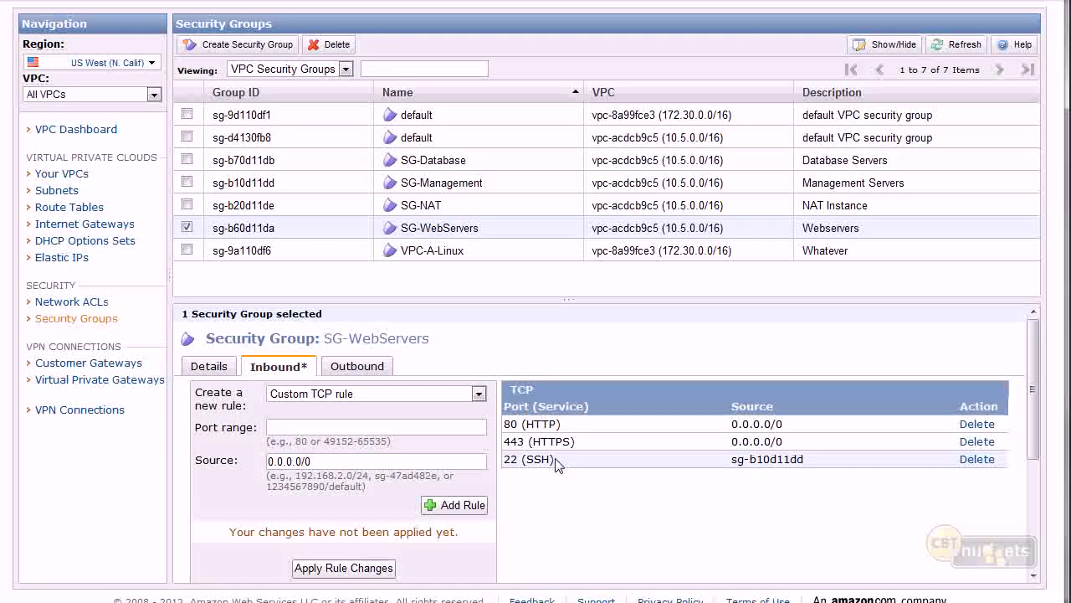
Apply the pending inbound rule changes of SG-WebServers
{"action": "right_click", "coordinate": [342, 569]}
{"action": "left_click", "coordinate": [341, 569]}
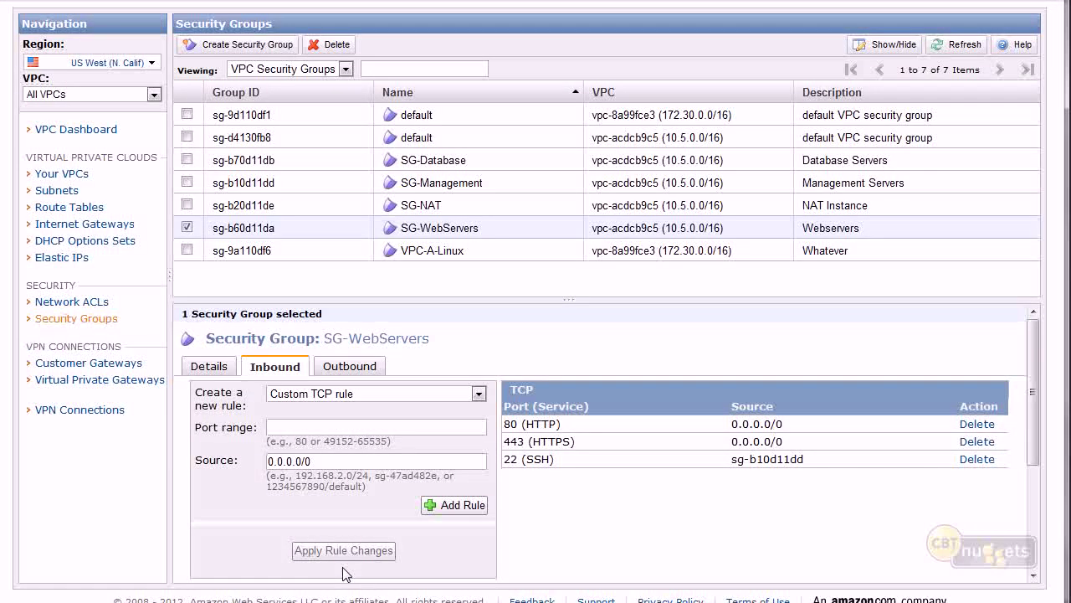
Add an inbound custom TCP rule for port 3306 from source sg-b60d11da to SG-Database
{"action": "left_click", "coordinate": [476, 162]}
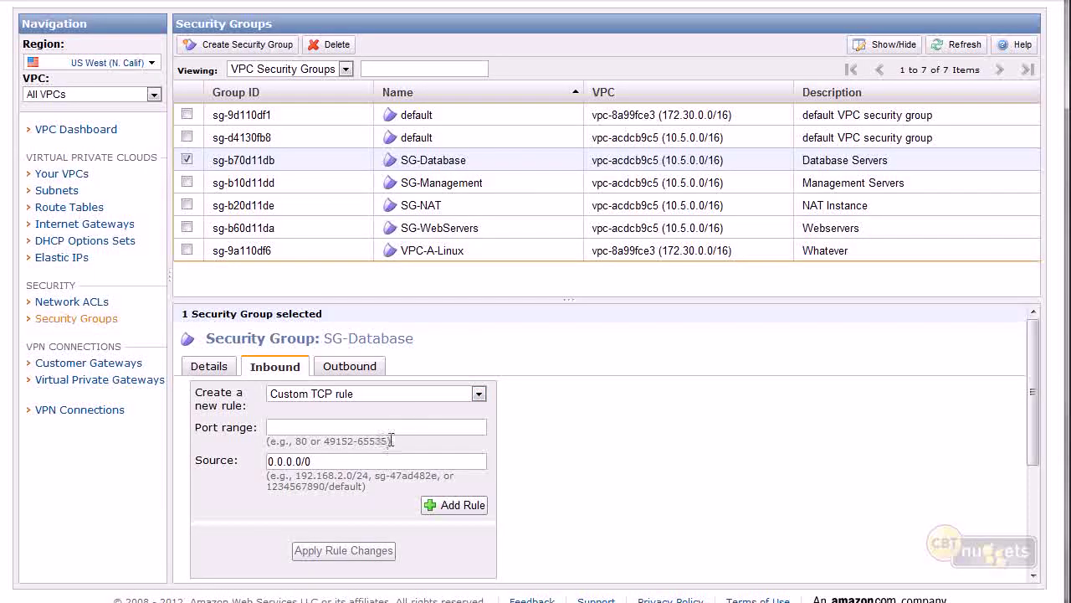
{"action": "left_click", "coordinate": [362, 429]}
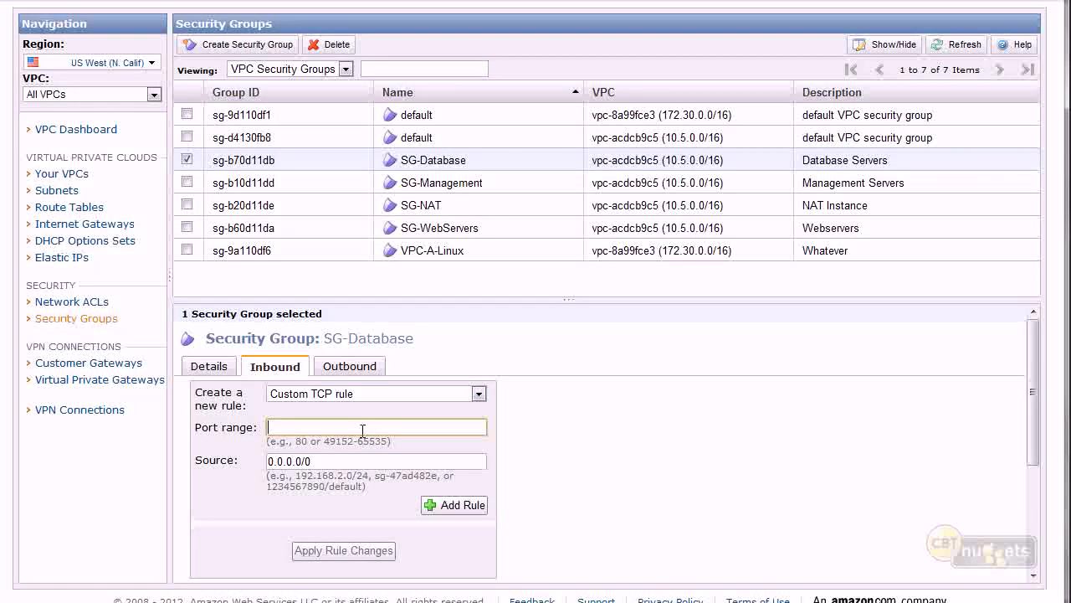
{"action": "type", "text": "3306"}
{"action": "key", "text": "Tab"}
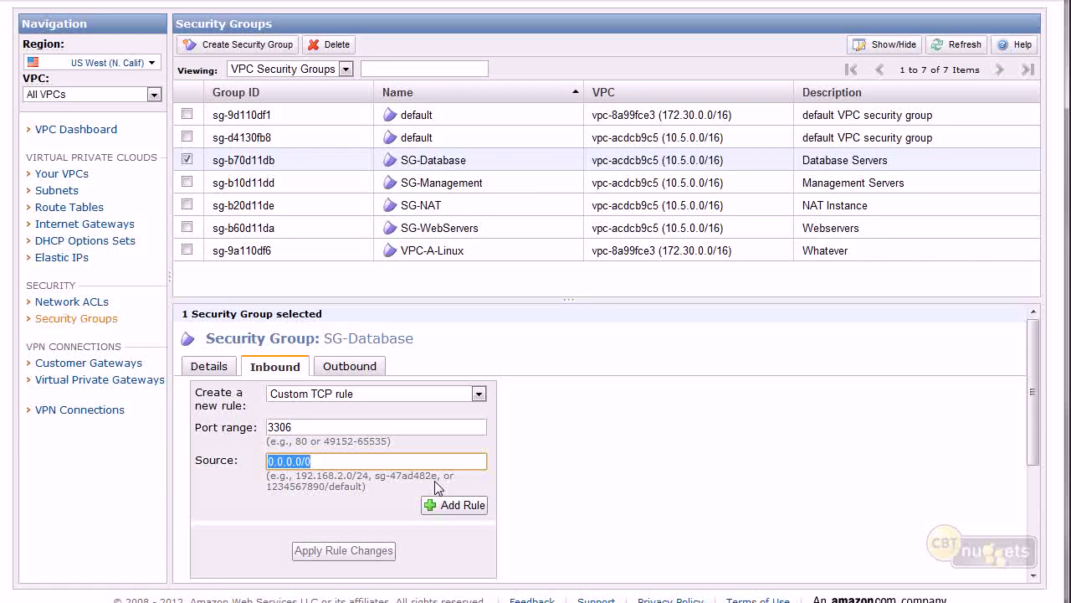
{"action": "type", "text": "sg-b60d11da"}
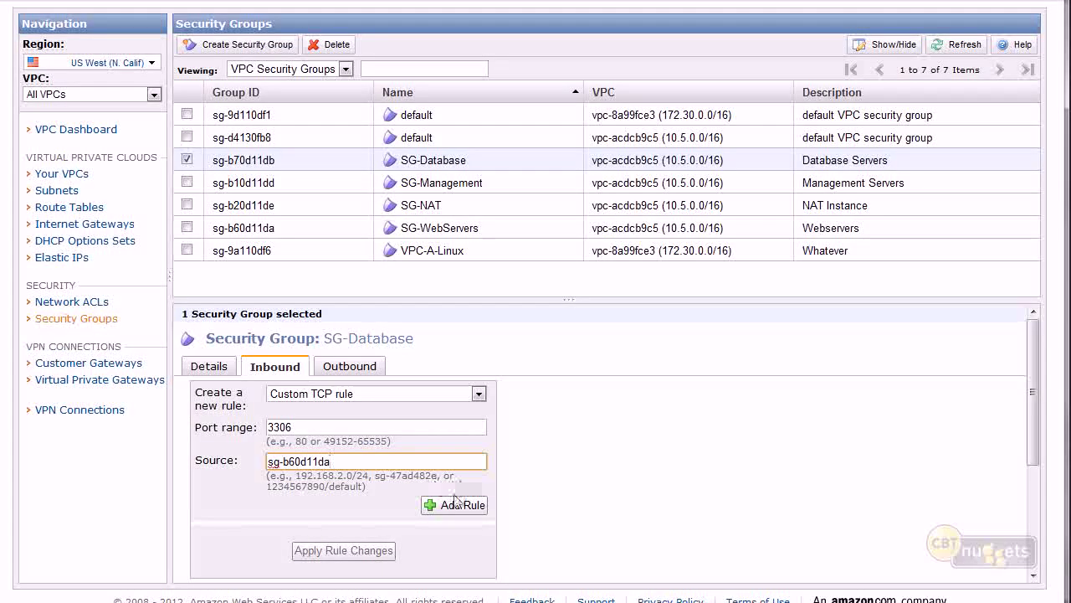
{"action": "left_click", "coordinate": [456, 506]}
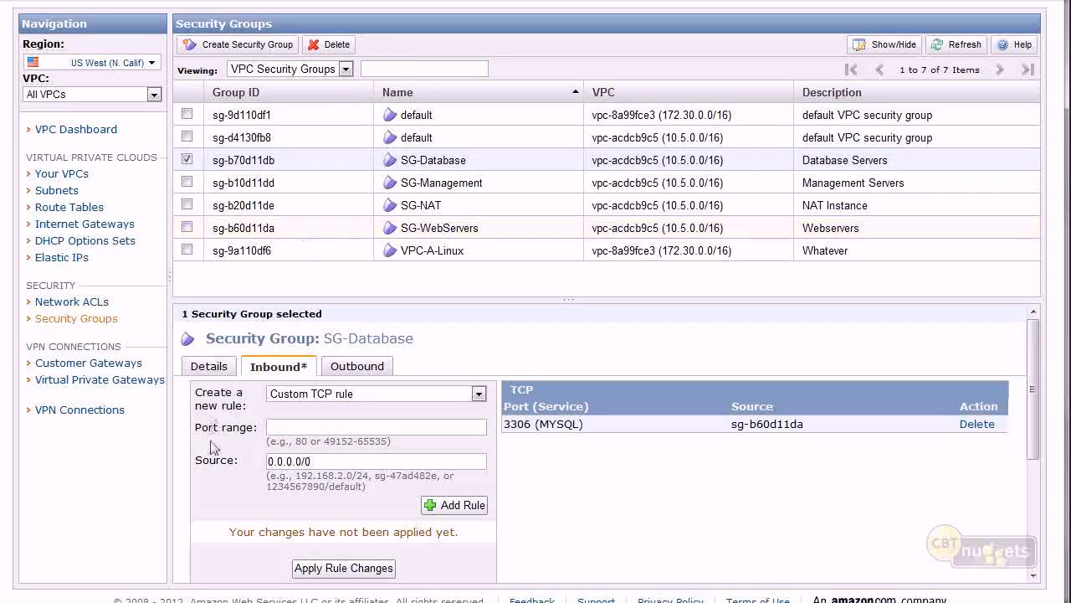
Add an inbound custom TCP rule for port 22 from source sg-b10d11dd to SG-Database
{"action": "left_click", "coordinate": [415, 424]}
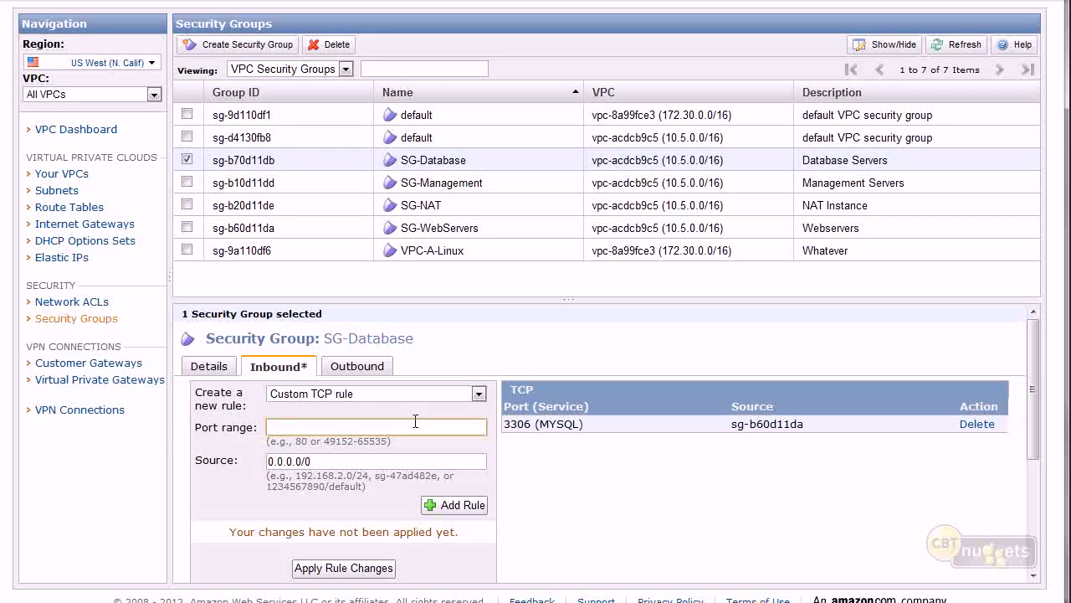
{"action": "key", "text": "Tab"}
{"action": "type", "text": "sg-b10d11dd"}
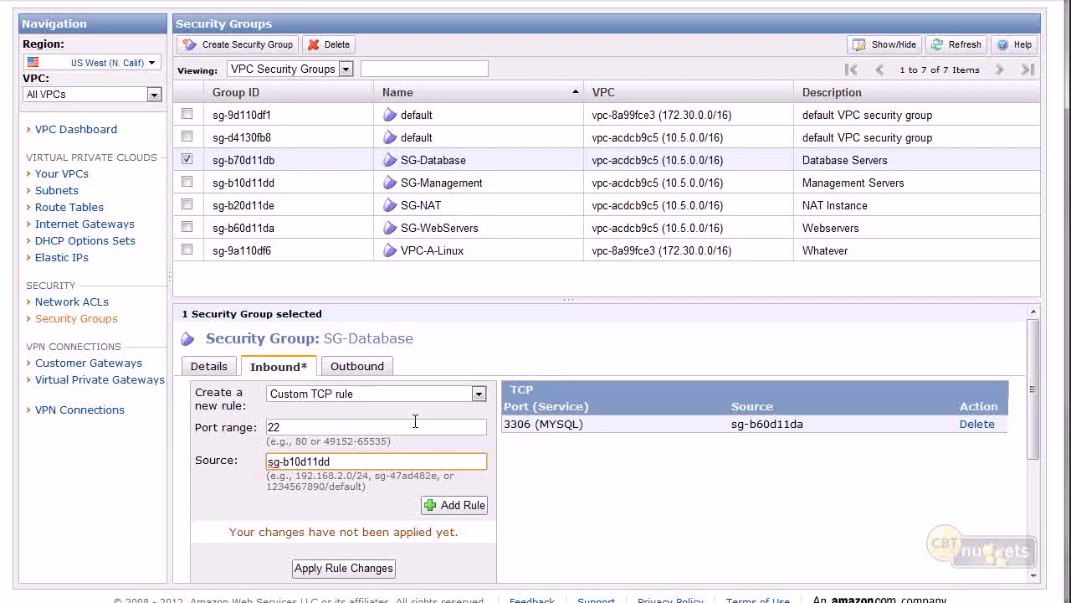
{"action": "left_click", "coordinate": [478, 505]}
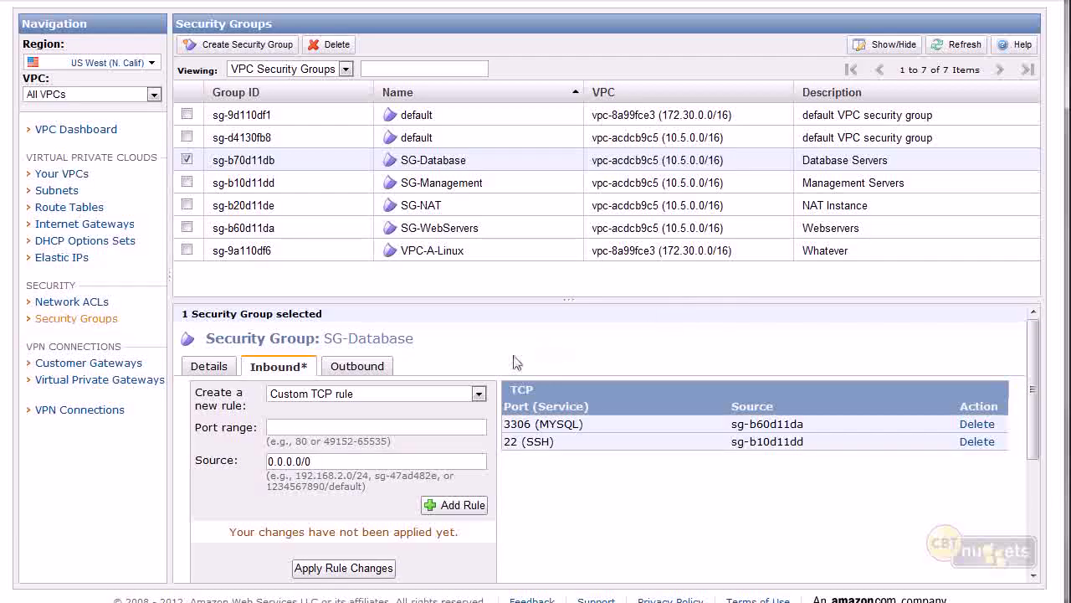
Apply the pending inbound rule changes of SG-Database and mark its outbound ALL rule for deletion
{"action": "left_click", "coordinate": [347, 569]}
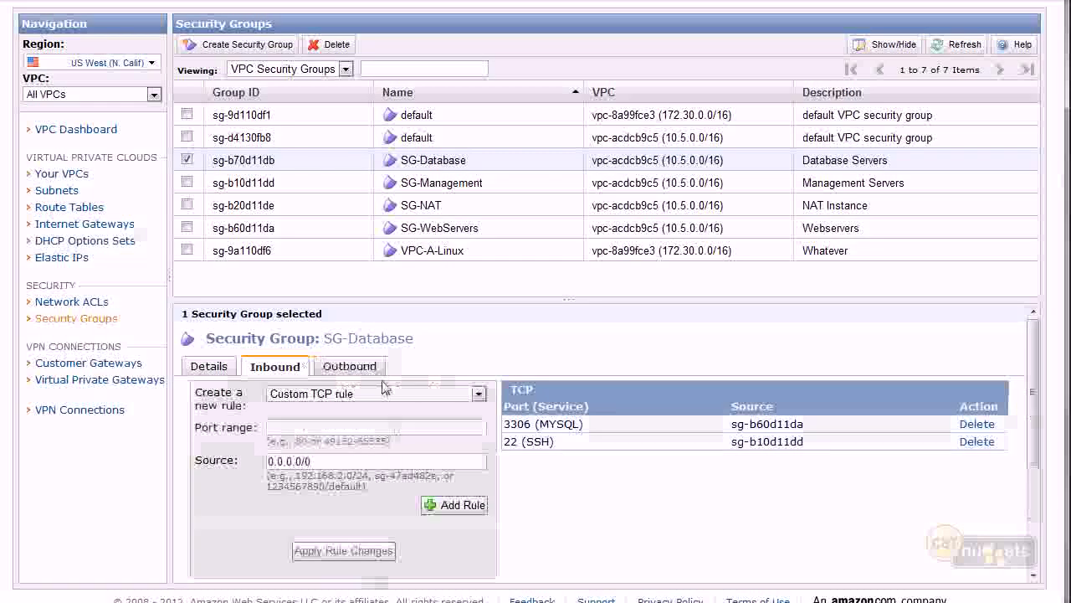
{"action": "left_click", "coordinate": [366, 368]}
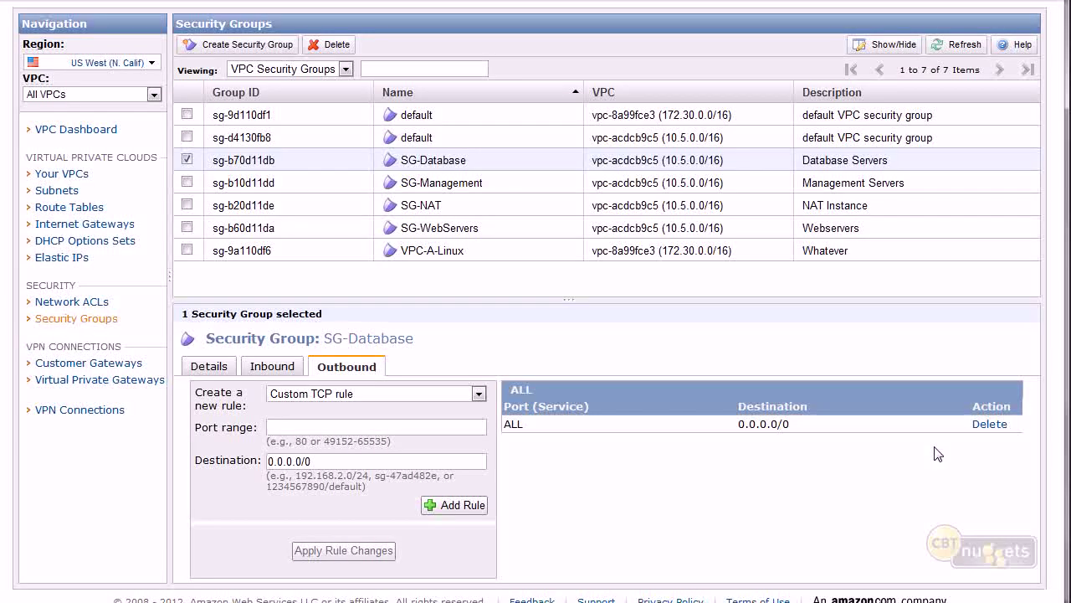
{"action": "left_click", "coordinate": [989, 423]}
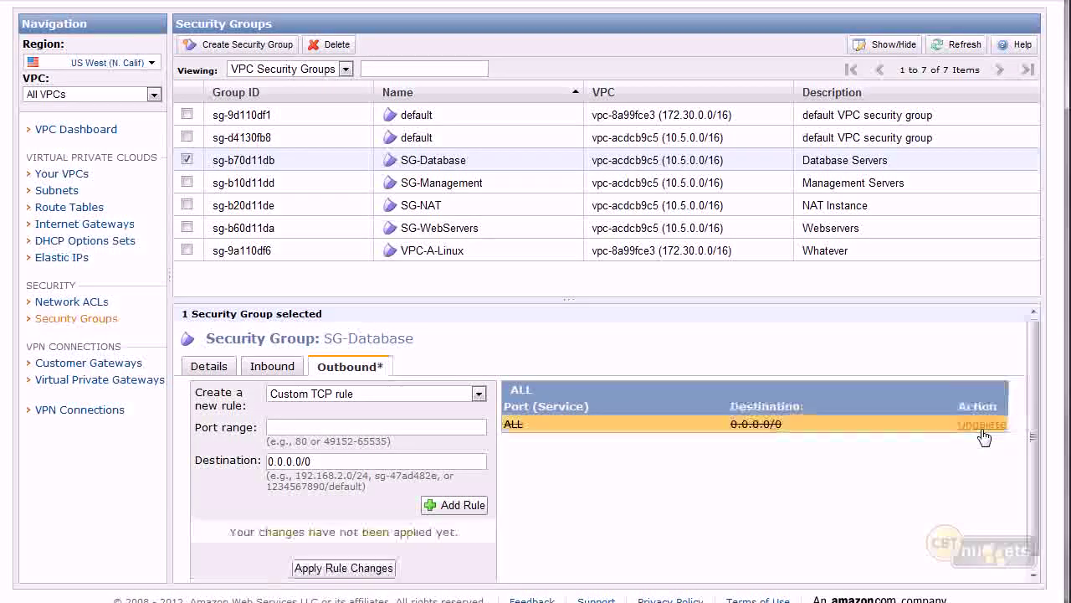
Add outbound custom TCP rules for ports 80 and 443 to destination 0.0.0.0/0 in SG-Database
{"action": "left_click", "coordinate": [364, 431]}
{"action": "type", "text": "80"}
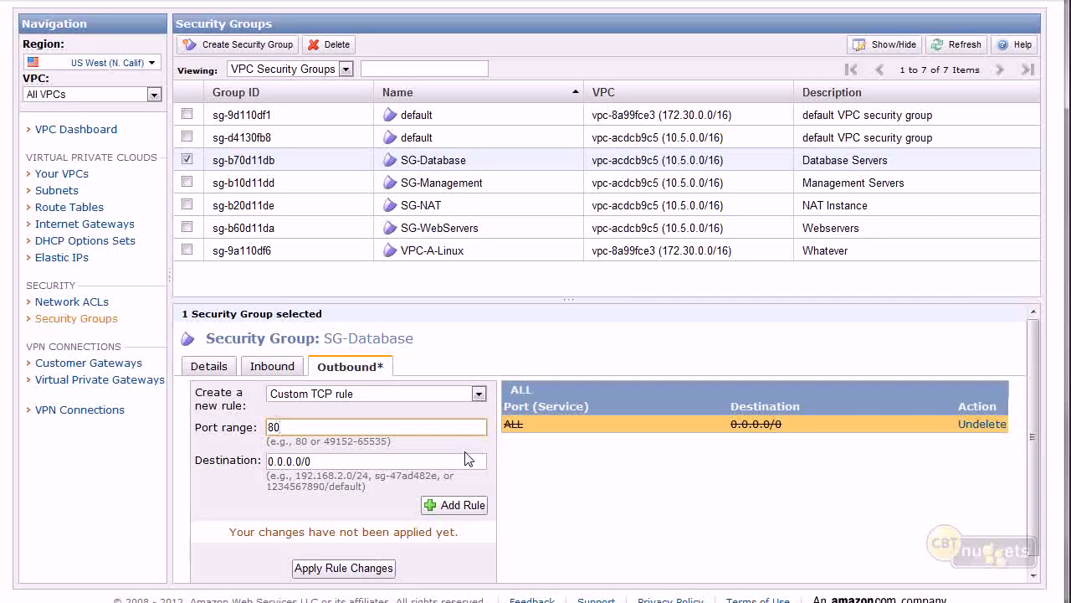
{"action": "left_click", "coordinate": [444, 505]}
{"action": "left_click", "coordinate": [336, 428]}
{"action": "type", "text": "443"}
{"action": "left_click", "coordinate": [459, 506]}
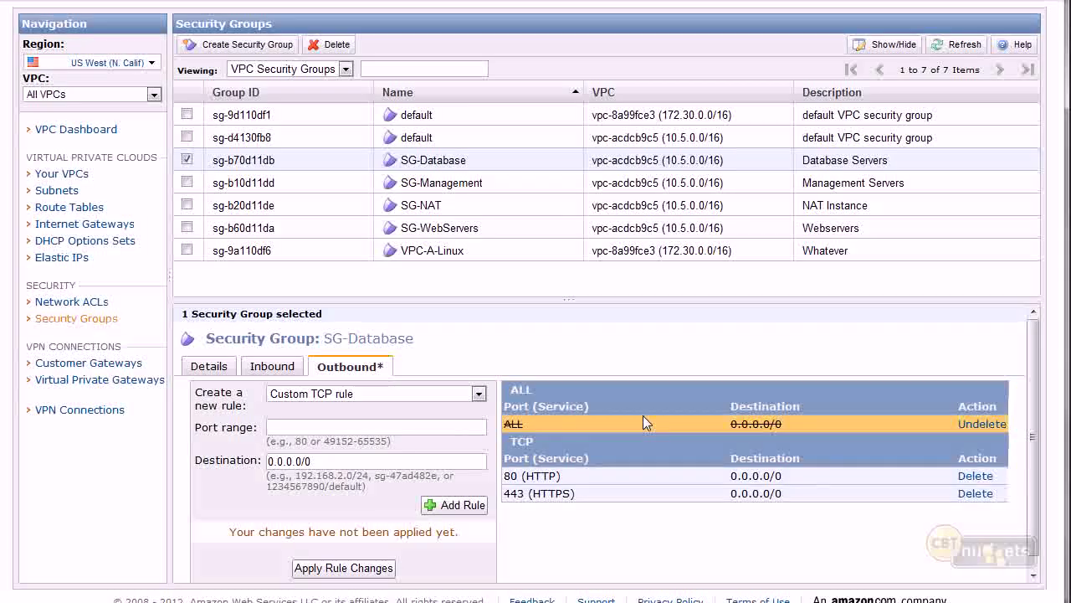
Apply the pending outbound rule changes of SG-Database
{"action": "left_click_drag", "start_coordinate": [802, 475], "coordinate": [731, 474]}
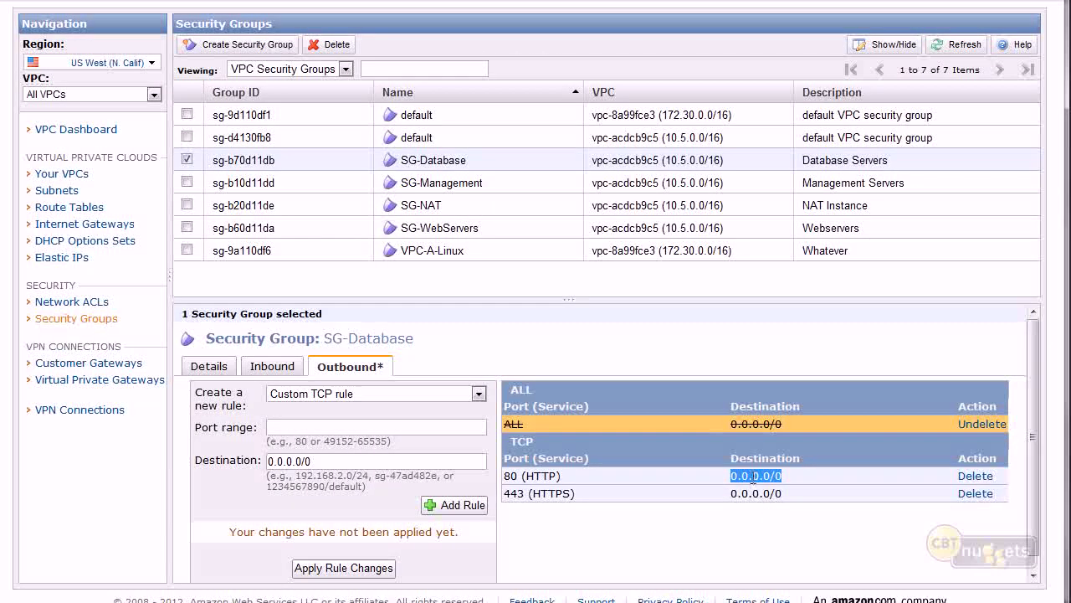
{"action": "left_click_drag", "start_coordinate": [781, 489], "coordinate": [733, 495]}
{"action": "left_click", "coordinate": [729, 500]}
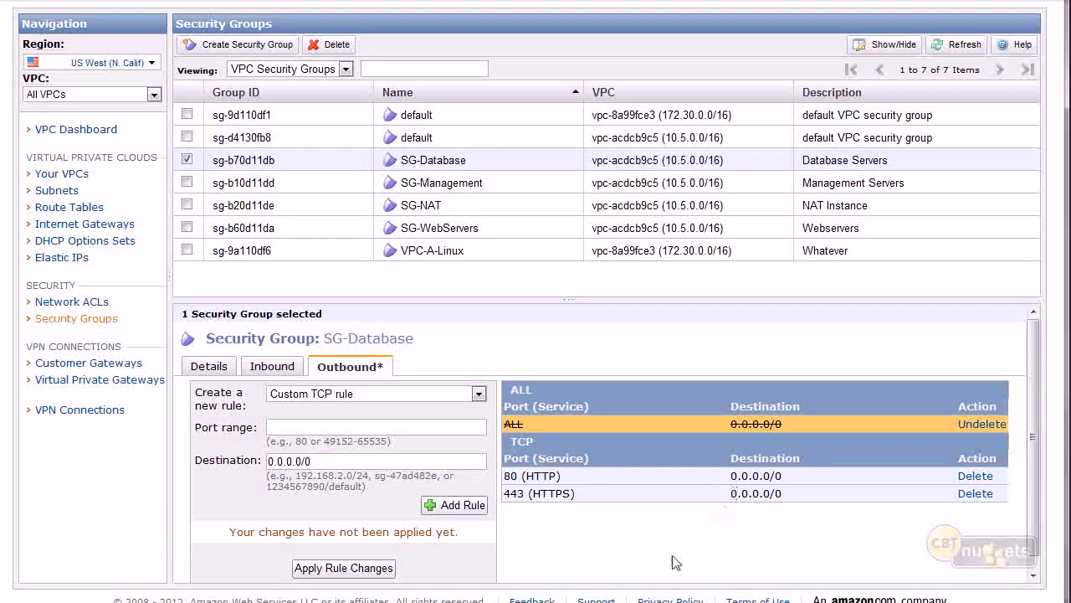
{"action": "left_click", "coordinate": [364, 571]}
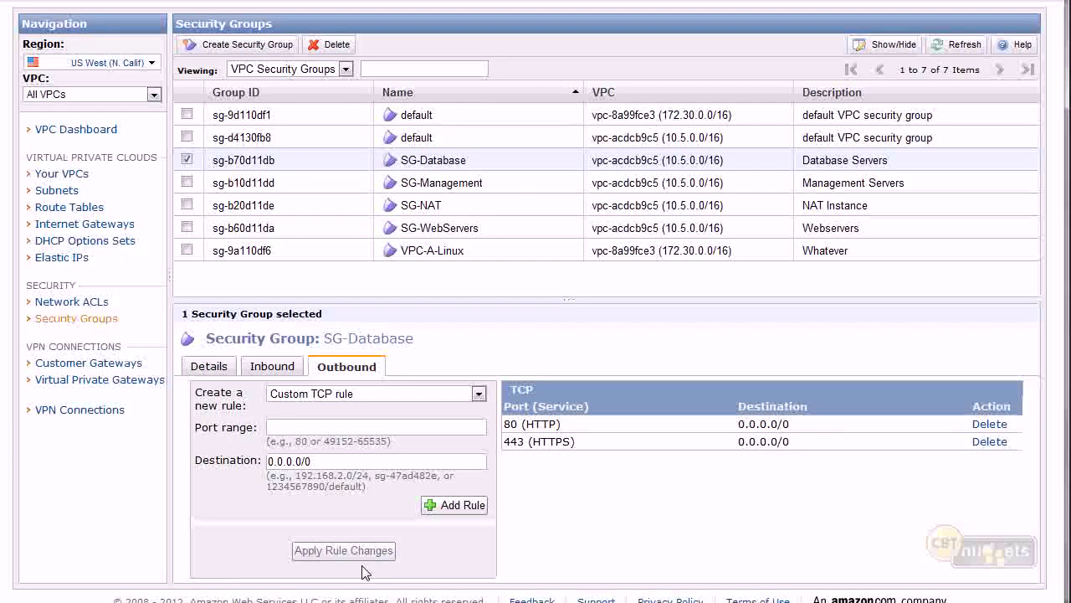
Start an inbound custom TCP rule for SG-NAT with port 80 and enter sg as the beginning of its source
{"action": "left_click", "coordinate": [440, 207]}
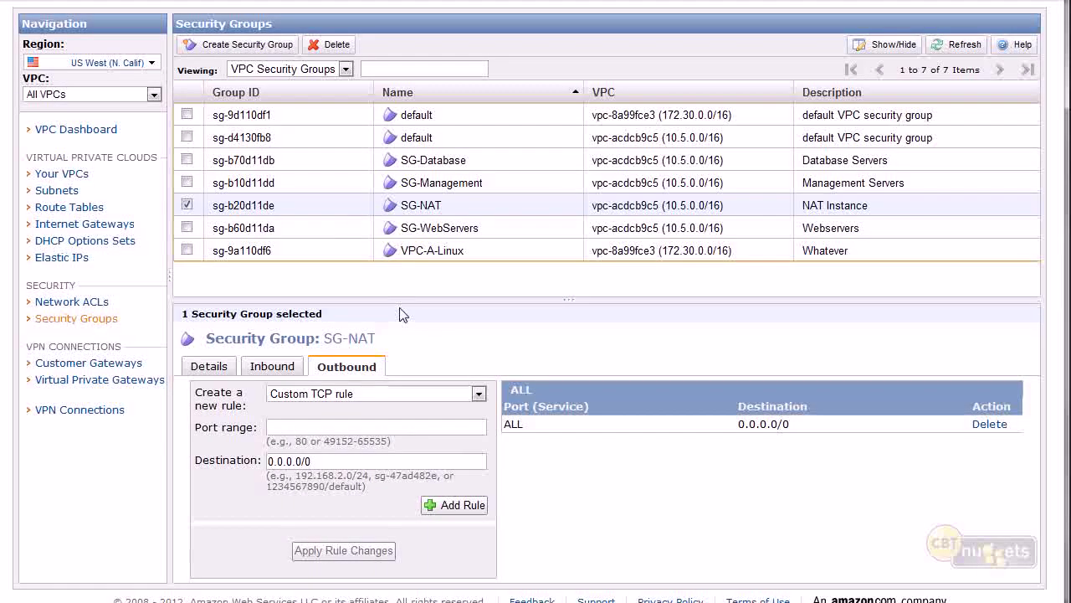
{"action": "right_click", "coordinate": [273, 371]}
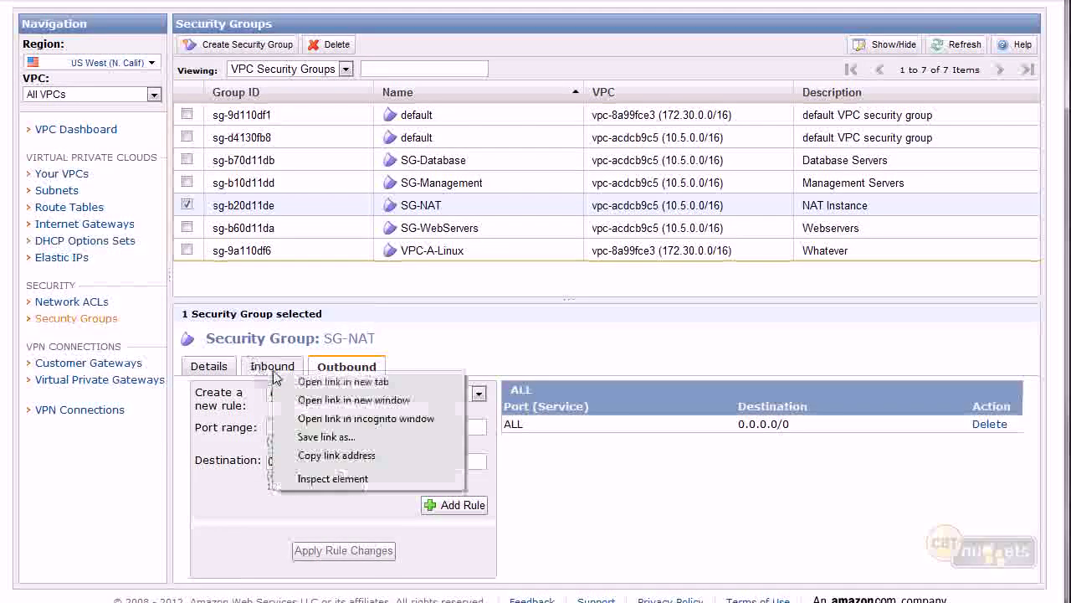
{"action": "left_click", "coordinate": [272, 368]}
{"action": "left_click", "coordinate": [354, 425]}
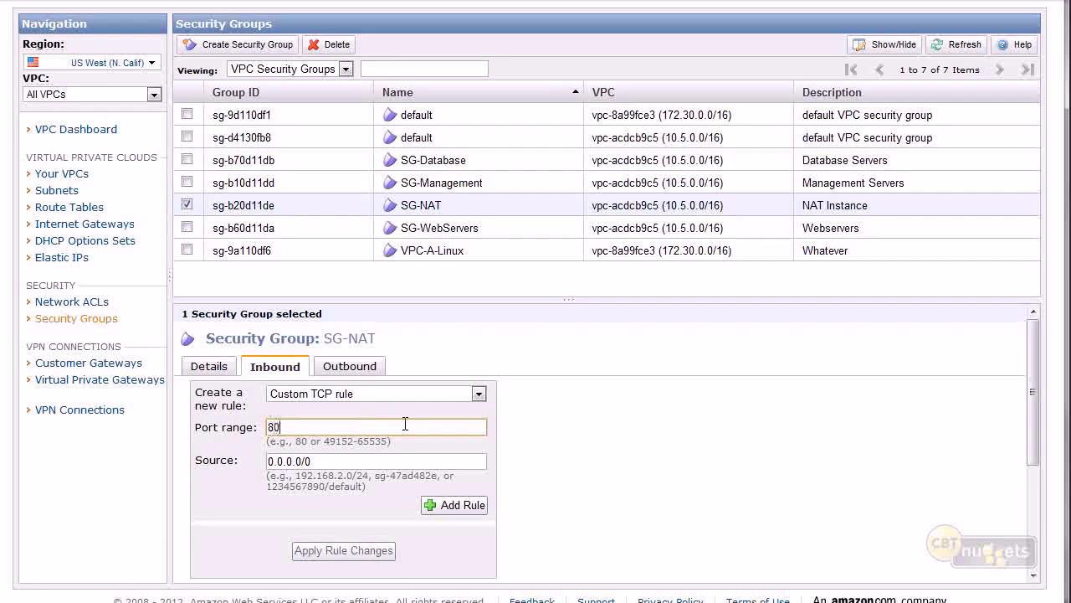
{"action": "key", "text": "Tab"}
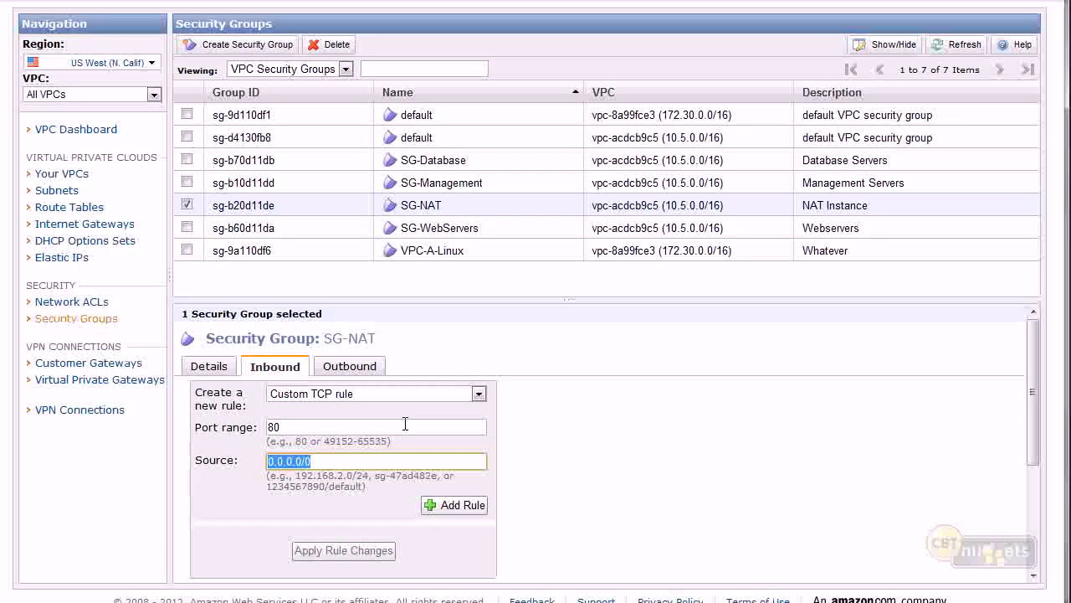
{"action": "type", "text": "sg"}
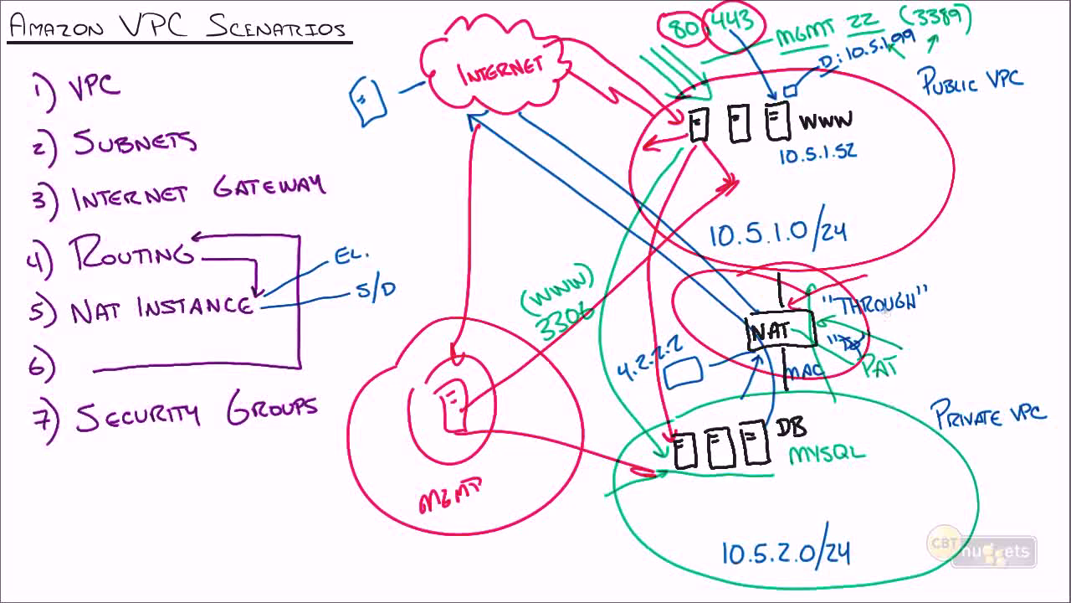
On the VPC whiteboard diagram, circle the DB servers and sketch a circled pair of servers labelled DNS in the private VPC
{"action": "mouse_move", "coordinate": [503, 85]}
{"action": "left_mouse_down"}
{"action": "mouse_move", "coordinate": [581, 132]}
{"action": "mouse_move", "coordinate": [753, 312]}
{"action": "mouse_move", "coordinate": [837, 330]}
{"action": "mouse_move", "coordinate": [726, 328]}
{"action": "mouse_move", "coordinate": [740, 300]}
{"action": "left_mouse_up"}
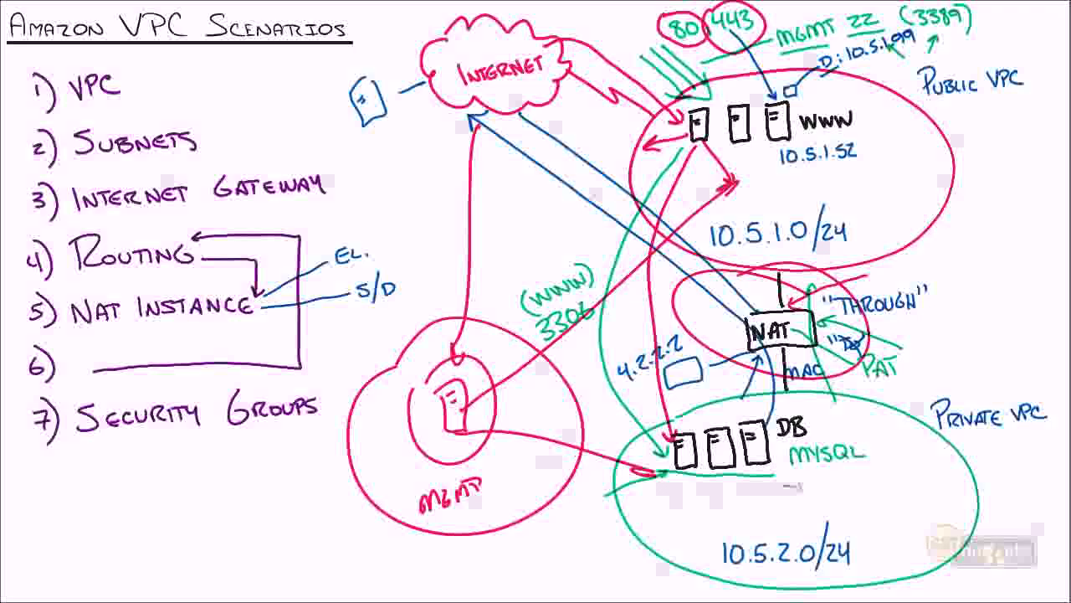
{"action": "mouse_move", "coordinate": [708, 413]}
{"action": "left_mouse_down"}
{"action": "mouse_move", "coordinate": [833, 435]}
{"action": "mouse_move", "coordinate": [694, 416]}
{"action": "left_mouse_up"}
{"action": "mouse_move", "coordinate": [854, 464]}
{"action": "left_mouse_down"}
{"action": "mouse_move", "coordinate": [967, 502]}
{"action": "mouse_move", "coordinate": [854, 474]}
{"action": "mouse_move", "coordinate": [874, 504]}
{"action": "mouse_move", "coordinate": [890, 482]}
{"action": "mouse_move", "coordinate": [875, 489]}
{"action": "mouse_move", "coordinate": [912, 484]}
{"action": "mouse_move", "coordinate": [920, 494]}
{"action": "mouse_move", "coordinate": [933, 478]}
{"action": "mouse_move", "coordinate": [935, 495]}
{"action": "left_mouse_up"}
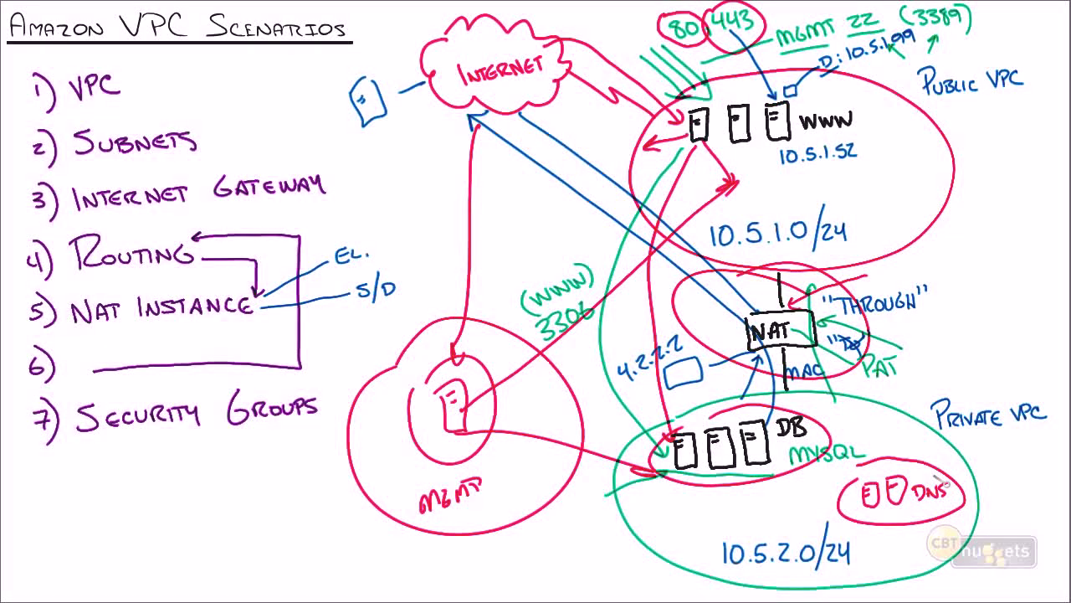
Switch back to the AWS console, replace the port 80 rule's source with 10.5.2.0/24 and add the rule to SG-NAT
{"action": "key", "text": "alt+Tab"}
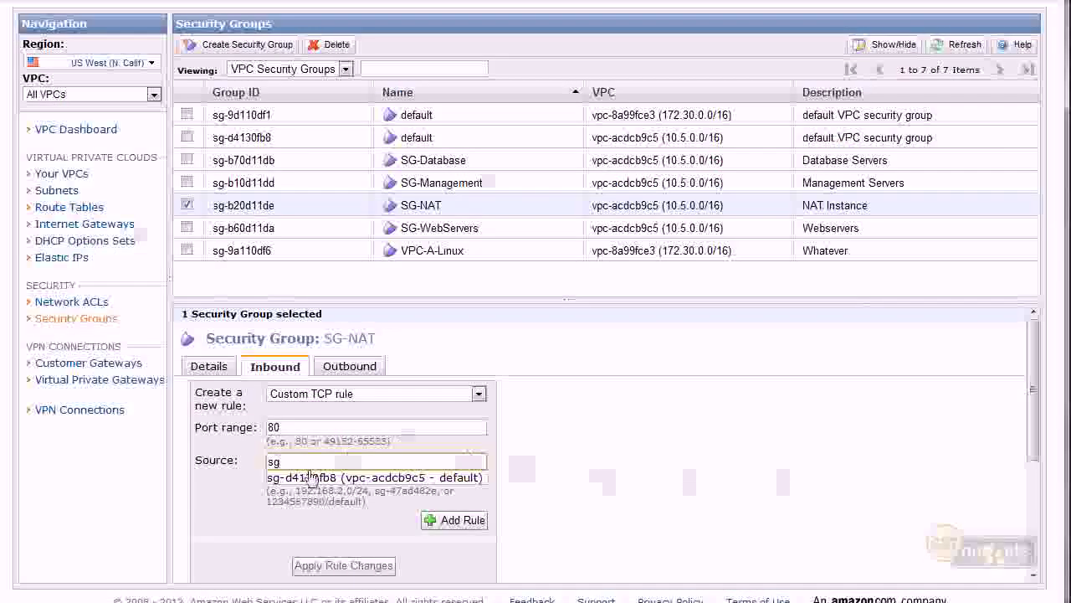
{"action": "left_click_drag", "start_coordinate": [296, 461], "coordinate": [225, 461]}
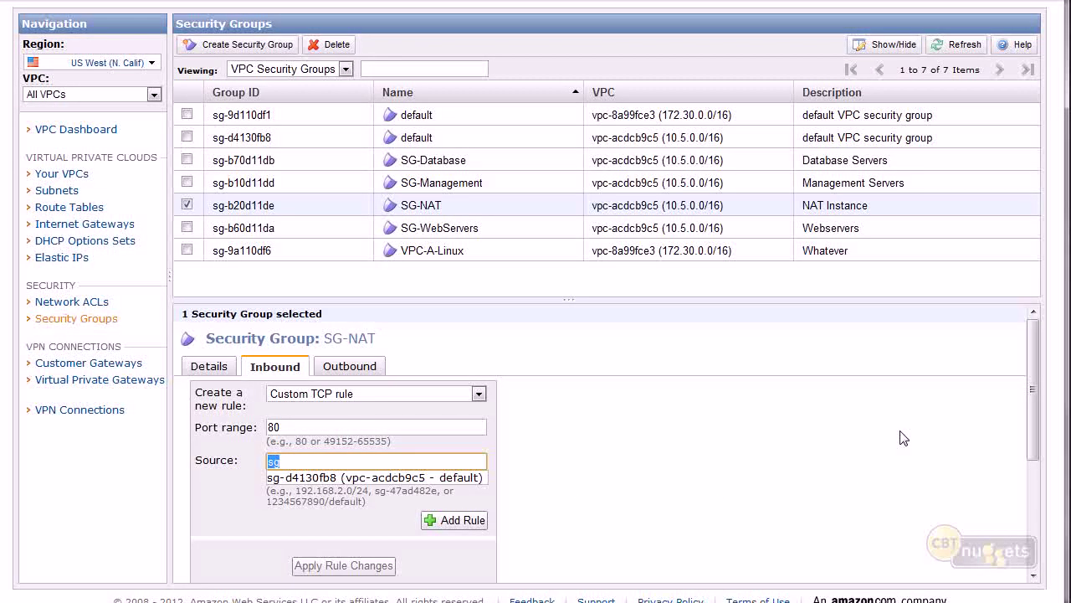
{"action": "type", "text": "10.5.2.0/24"}
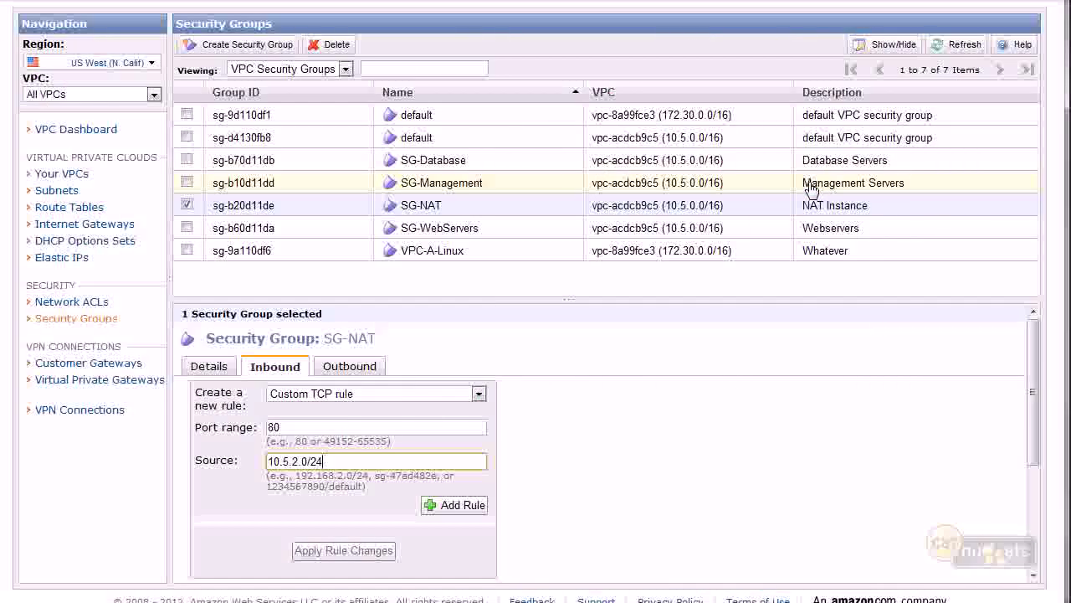
{"action": "left_click", "coordinate": [436, 506]}
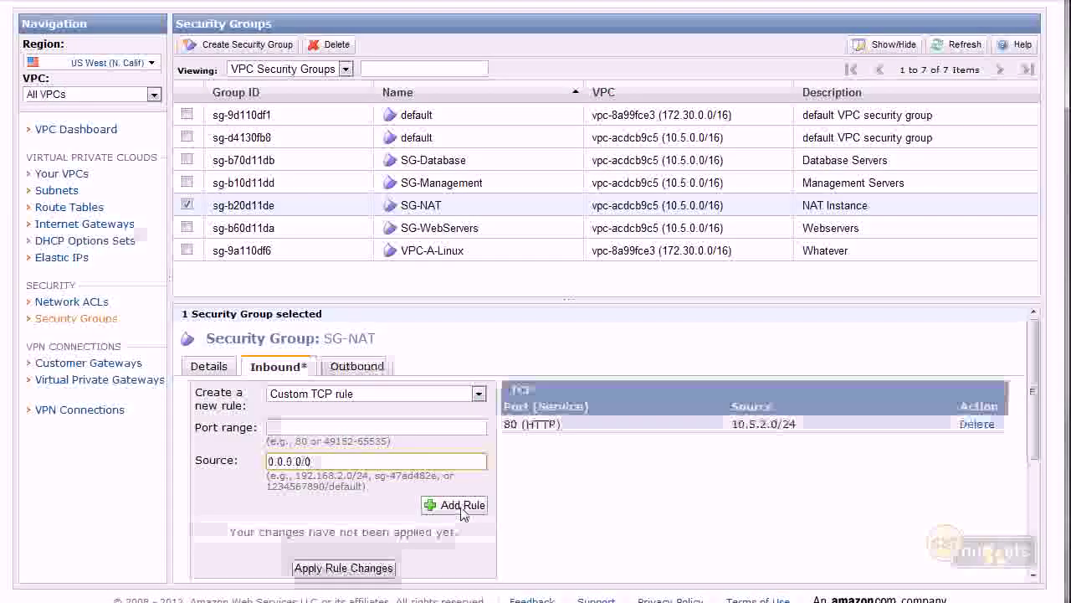
Add an inbound custom TCP rule for port 443 from source 10.5.2.0/24 to SG-NAT
{"action": "left_click", "coordinate": [301, 426]}
{"action": "type", "text": "443"}
{"action": "key", "text": "Tab"}
{"action": "type", "text": "10.5.2.0/24"}
{"action": "right_click", "coordinate": [457, 504]}
{"action": "left_click", "coordinate": [430, 506]}
{"action": "left_click", "coordinate": [443, 510]}
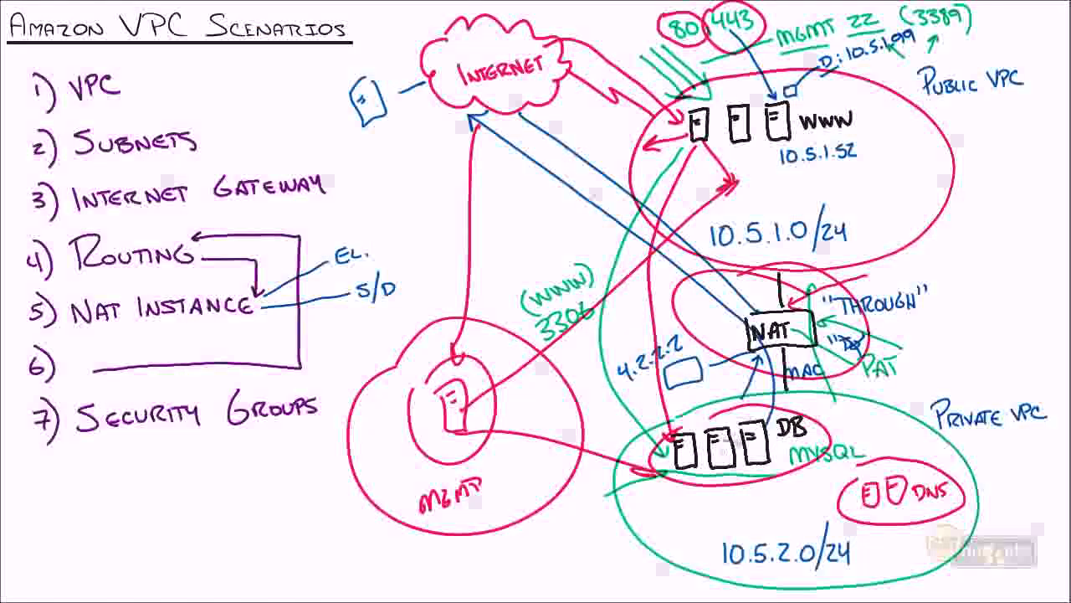
On the VPC whiteboard diagram, draw a red arrow from a DB server through the NAT box and beyond the public VPC
{"action": "mouse_move", "coordinate": [740, 445]}
{"action": "left_mouse_down"}
{"action": "mouse_move", "coordinate": [801, 310]}
{"action": "mouse_move", "coordinate": [991, 138]}
{"action": "mouse_move", "coordinate": [990, 150]}
{"action": "left_mouse_up"}
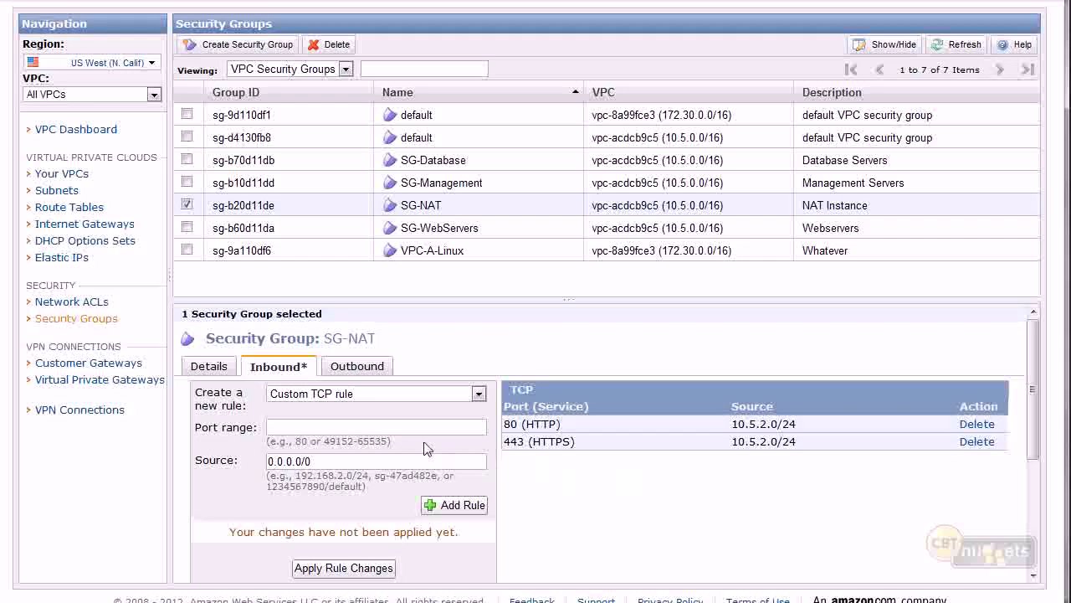
Add an inbound custom TCP rule for port 22 from source sg-b10d11dd to SG-NAT
{"action": "left_click", "coordinate": [408, 426]}
{"action": "type", "text": "22"}
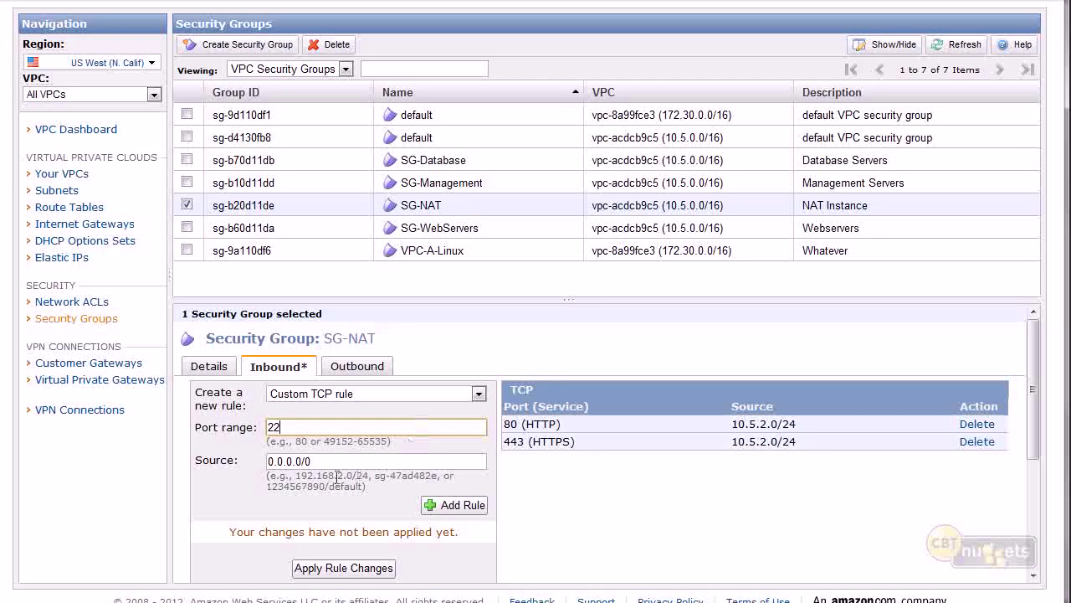
{"action": "key", "text": "Tab"}
{"action": "type", "text": "sg-b10d11dd"}
{"action": "left_click", "coordinate": [432, 508]}
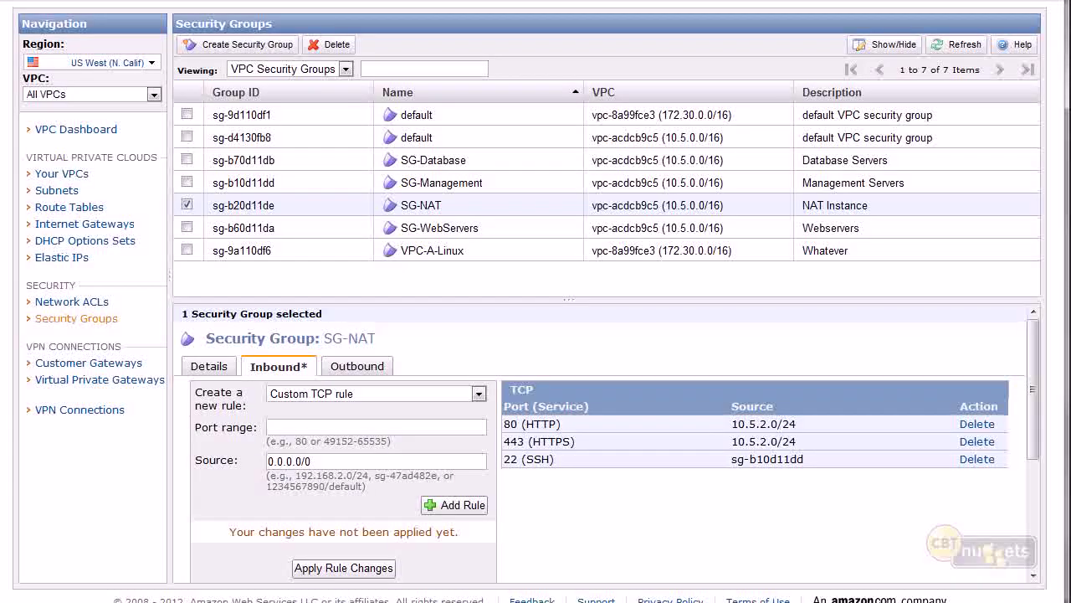
Mark the outbound ALL rule of SG-NAT for deletion
{"action": "left_click", "coordinate": [359, 365]}
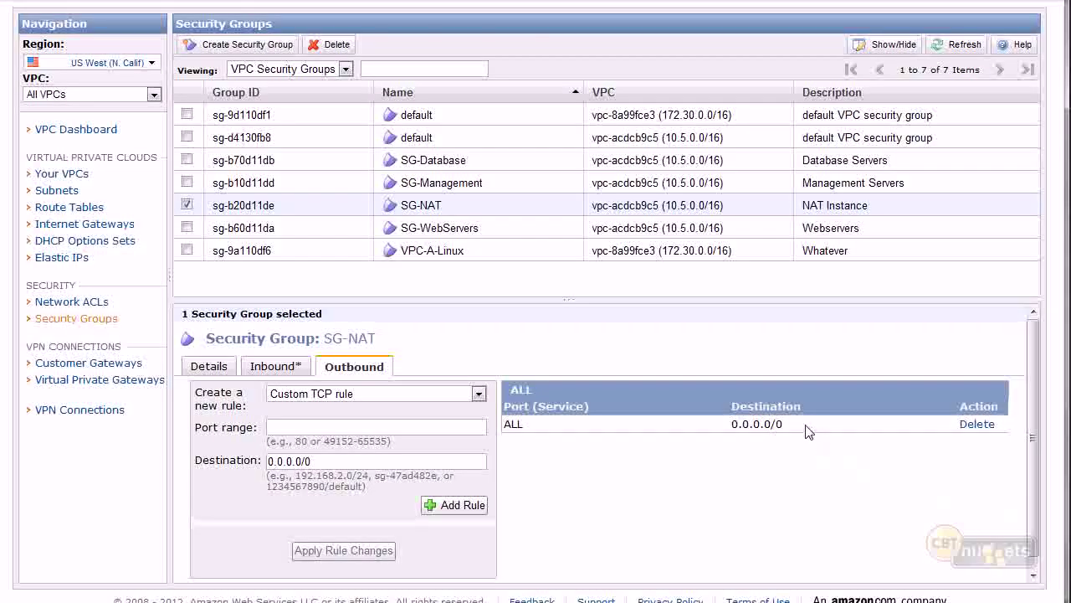
{"action": "left_click_drag", "start_coordinate": [785, 418], "coordinate": [717, 416]}
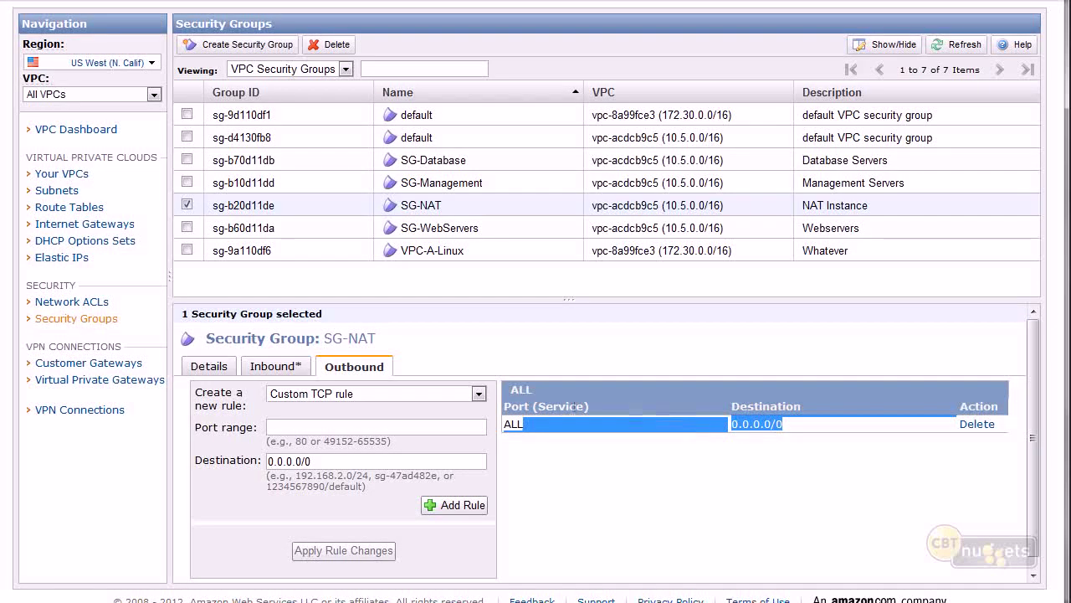
{"action": "left_click_drag", "start_coordinate": [504, 419], "coordinate": [514, 420]}
{"action": "left_click", "coordinate": [516, 420]}
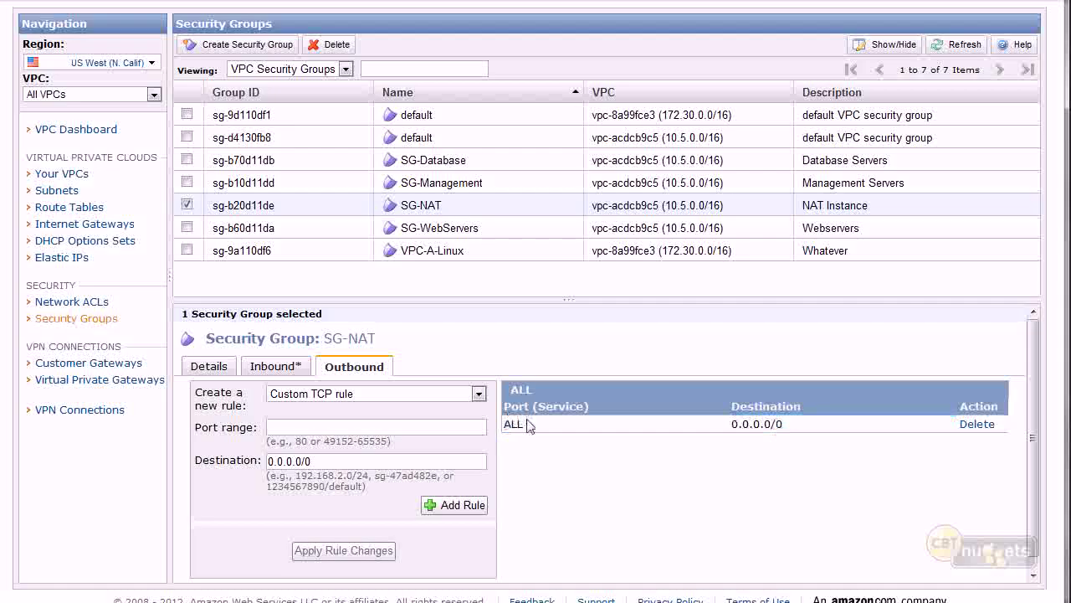
{"action": "left_click", "coordinate": [977, 423]}
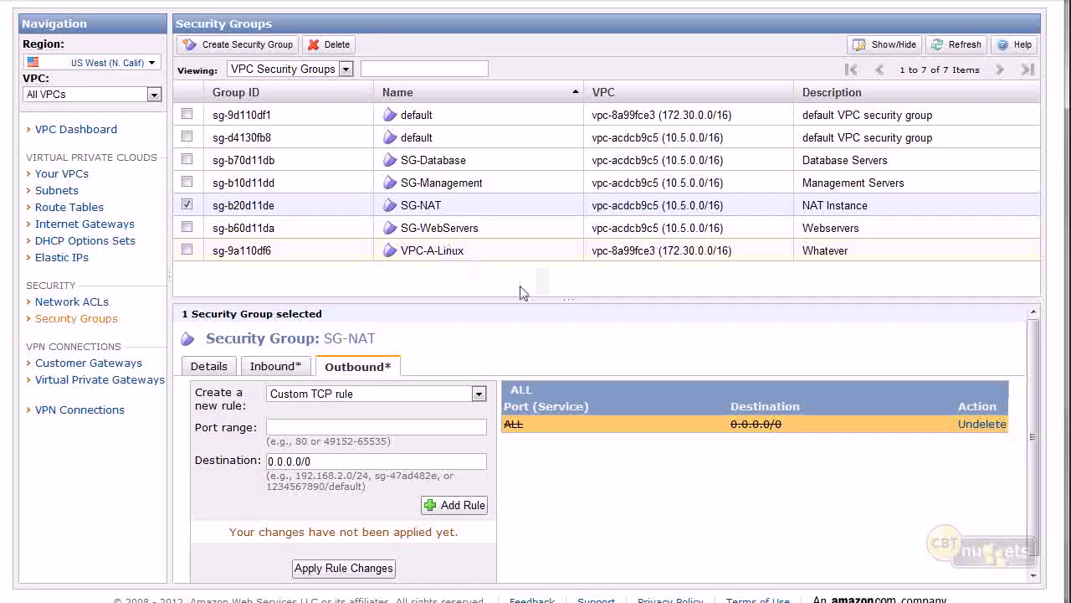
Add outbound custom TCP rules for ports 80 and 443 to destination 0.0.0.0/0 in SG-NAT
{"action": "left_click", "coordinate": [342, 428]}
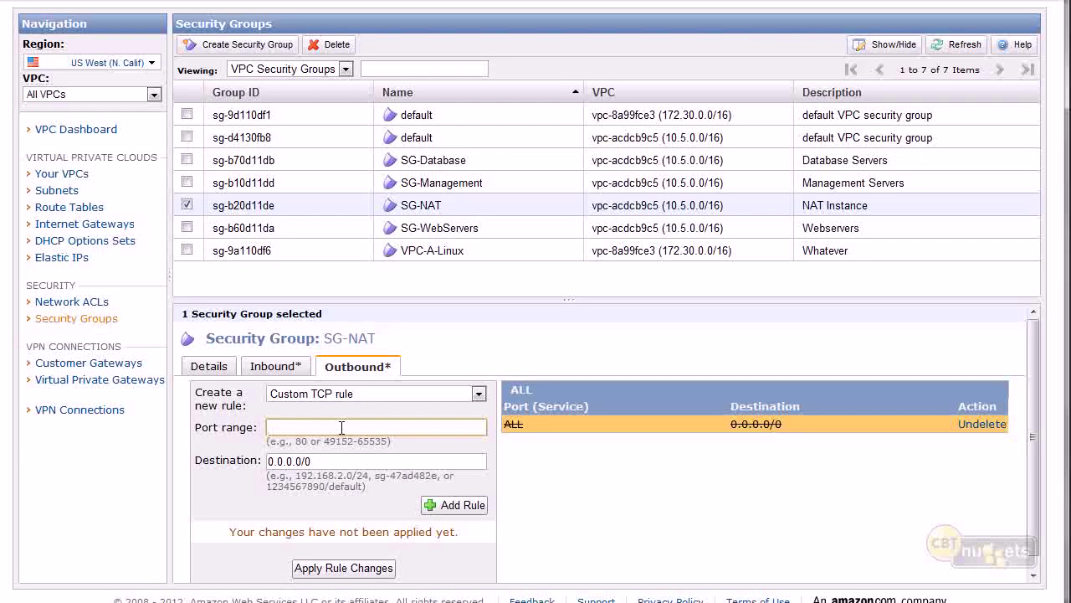
{"action": "left_click", "coordinate": [452, 505]}
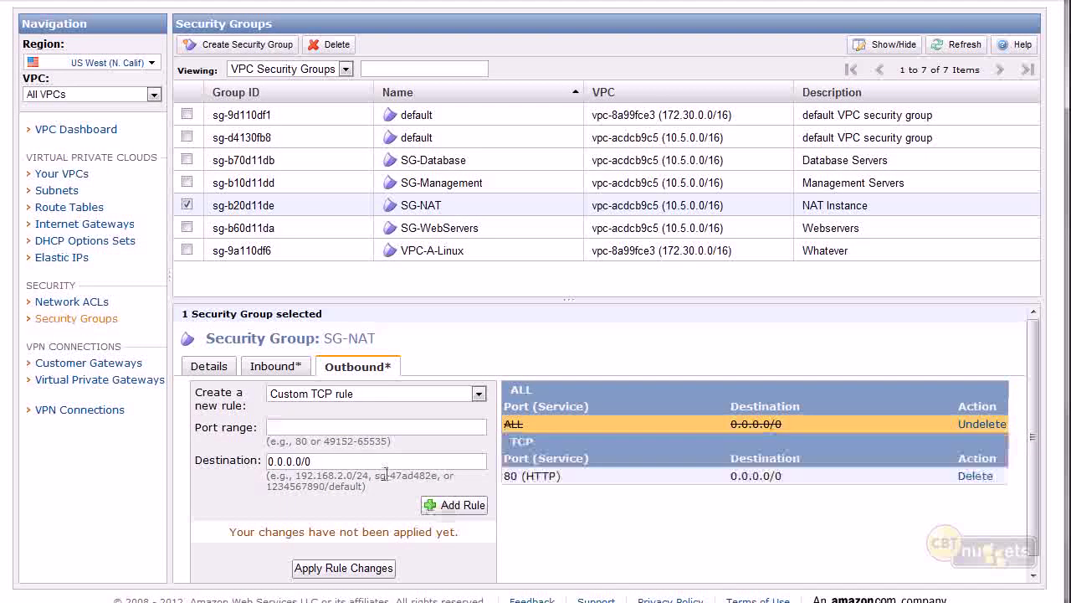
{"action": "type", "text": "443"}
{"action": "left_click", "coordinate": [444, 507]}
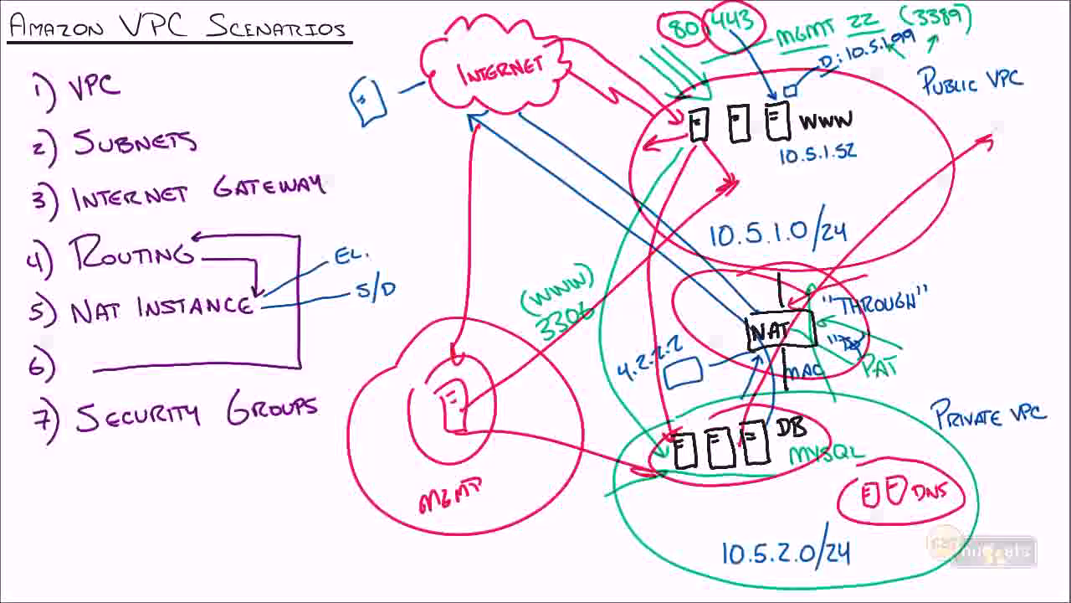
On the VPC whiteboard diagram, draw red traffic lines between the NAT box and the Internet cloud and from the DB servers to NAT
{"action": "mouse_move", "coordinate": [773, 316]}
{"action": "left_mouse_down"}
{"action": "mouse_move", "coordinate": [497, 116]}
{"action": "mouse_move", "coordinate": [753, 315]}
{"action": "mouse_move", "coordinate": [462, 132]}
{"action": "left_mouse_up"}
{"action": "left_click_drag", "start_coordinate": [511, 203], "coordinate": [531, 128]}
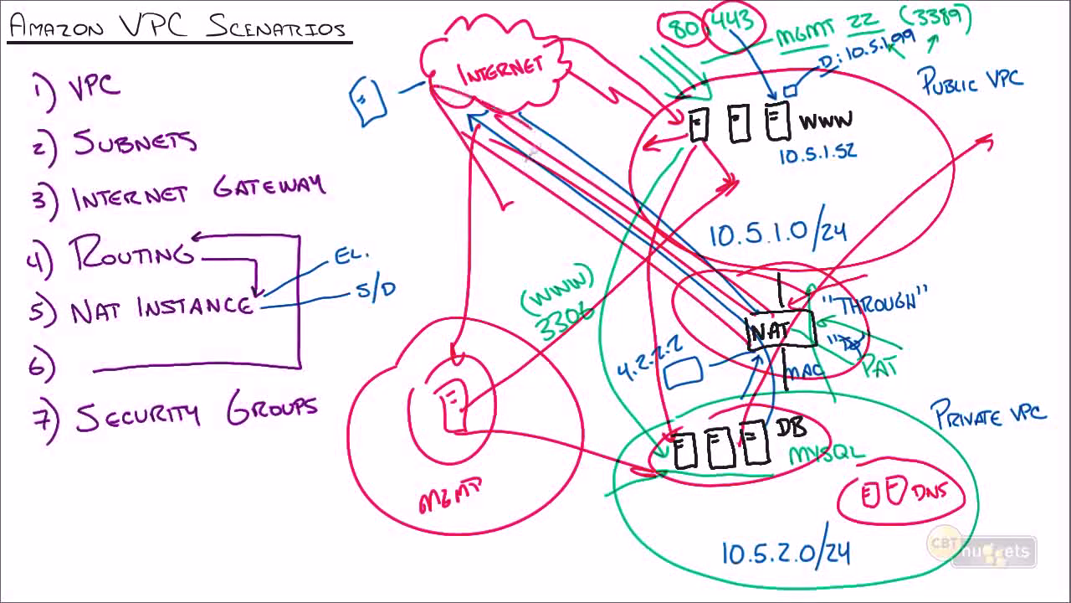
{"action": "left_click_drag", "start_coordinate": [740, 443], "coordinate": [778, 347]}
{"action": "left_click_drag", "start_coordinate": [719, 394], "coordinate": [791, 326]}
{"action": "left_click_drag", "start_coordinate": [749, 385], "coordinate": [765, 358]}
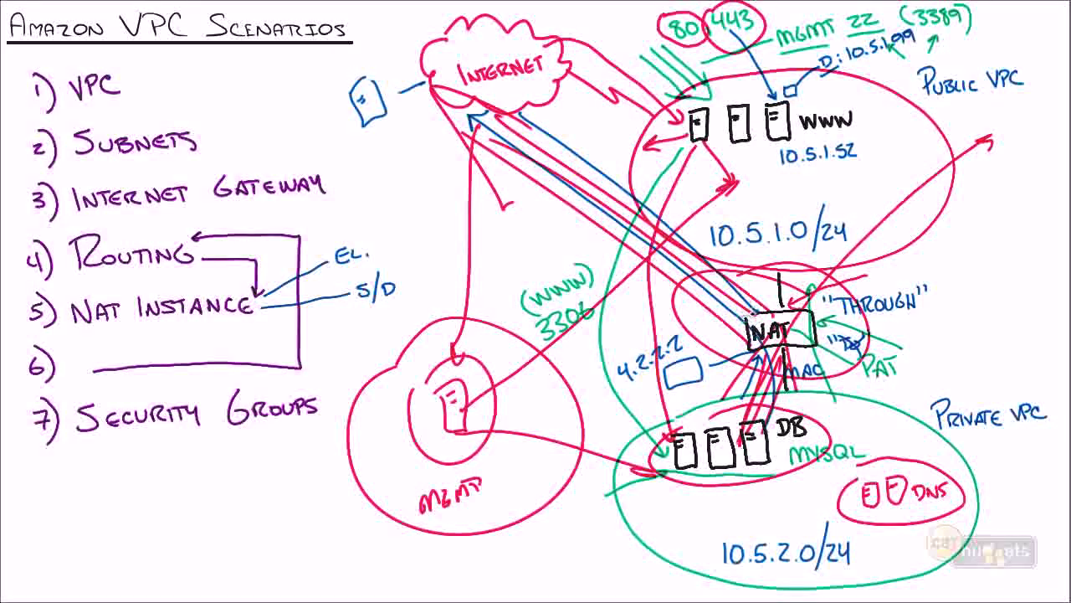
{"action": "mouse_move", "coordinate": [452, 142]}
{"action": "left_mouse_down"}
{"action": "mouse_move", "coordinate": [414, 83]}
{"action": "mouse_move", "coordinate": [481, 74]}
{"action": "left_mouse_up"}
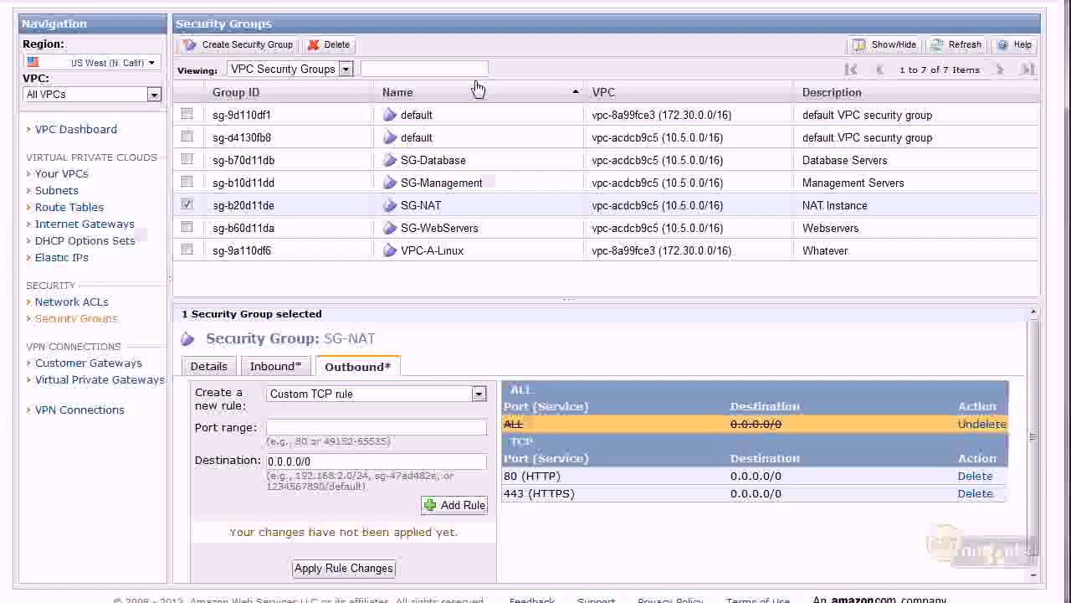
Apply the pending outbound rule changes of SG-NAT and select the SG-Management group
{"action": "left_click", "coordinate": [343, 567]}
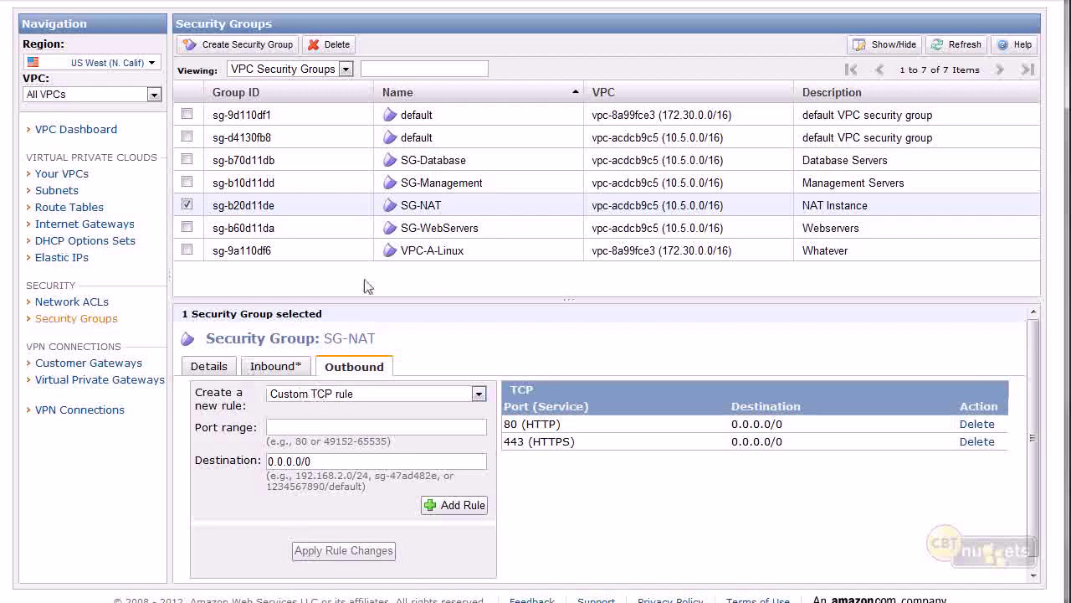
{"action": "right_click", "coordinate": [413, 184]}
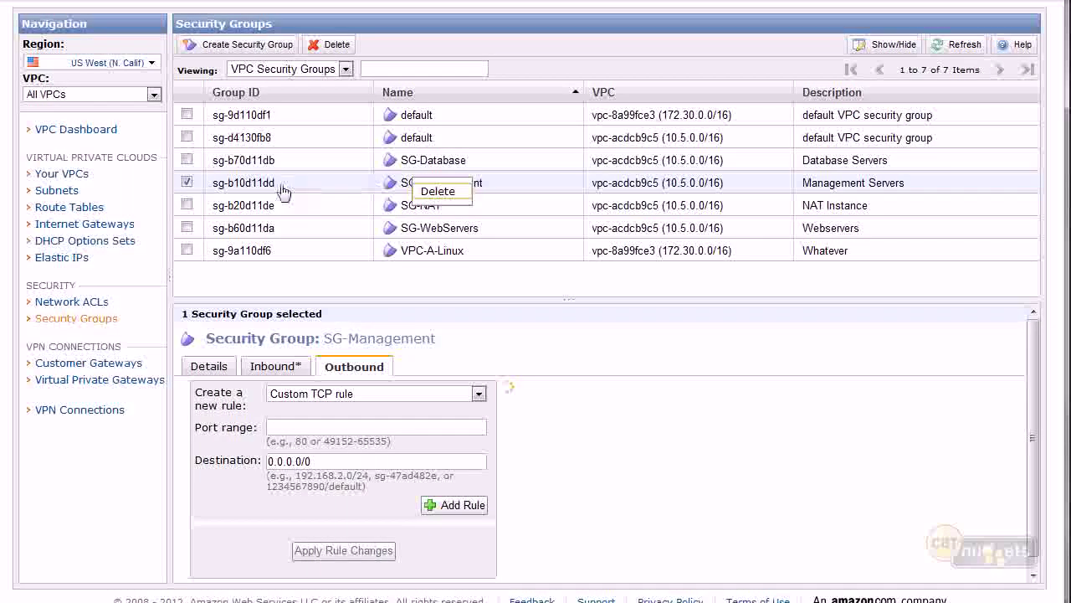
Mark SG-Management's outbound ALL rule for deletion and add an inbound custom TCP rule for port 22 from source 150.1.1.0/24
{"action": "left_click", "coordinate": [279, 189]}
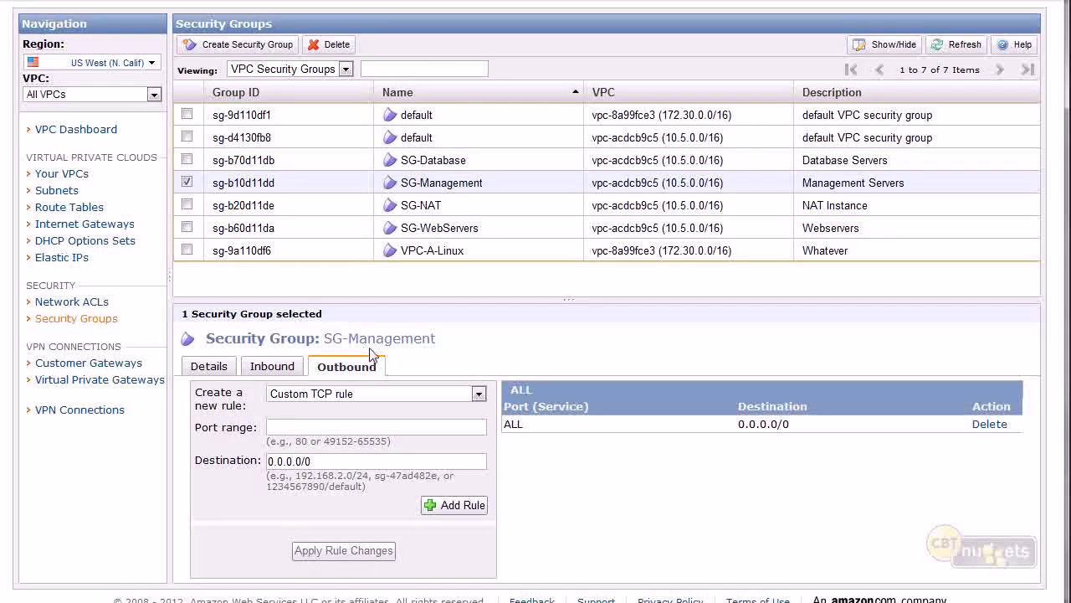
{"action": "left_click", "coordinate": [993, 425]}
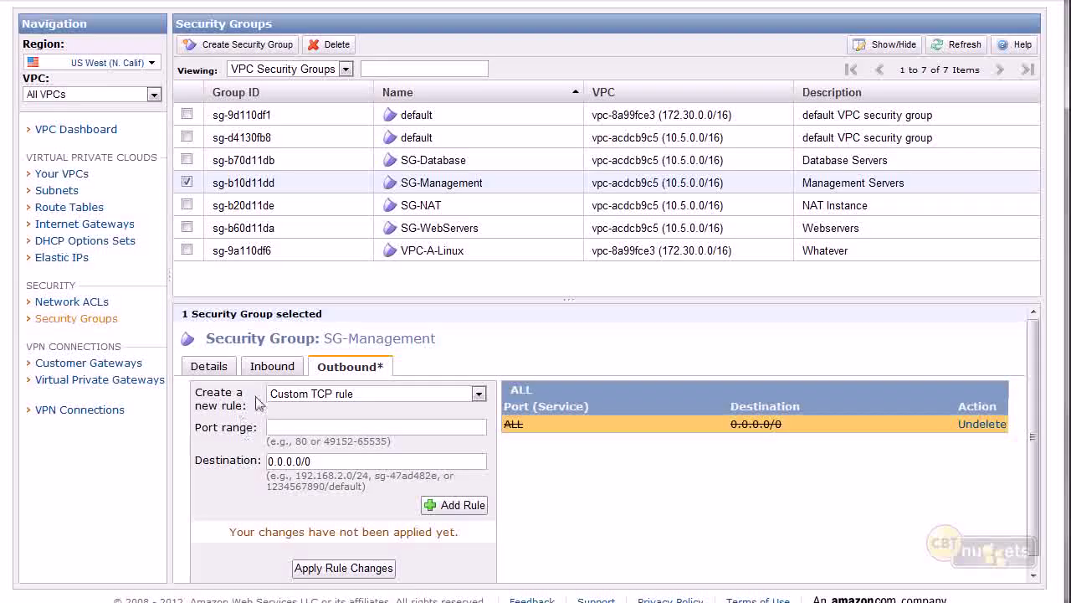
{"action": "left_click", "coordinate": [273, 368]}
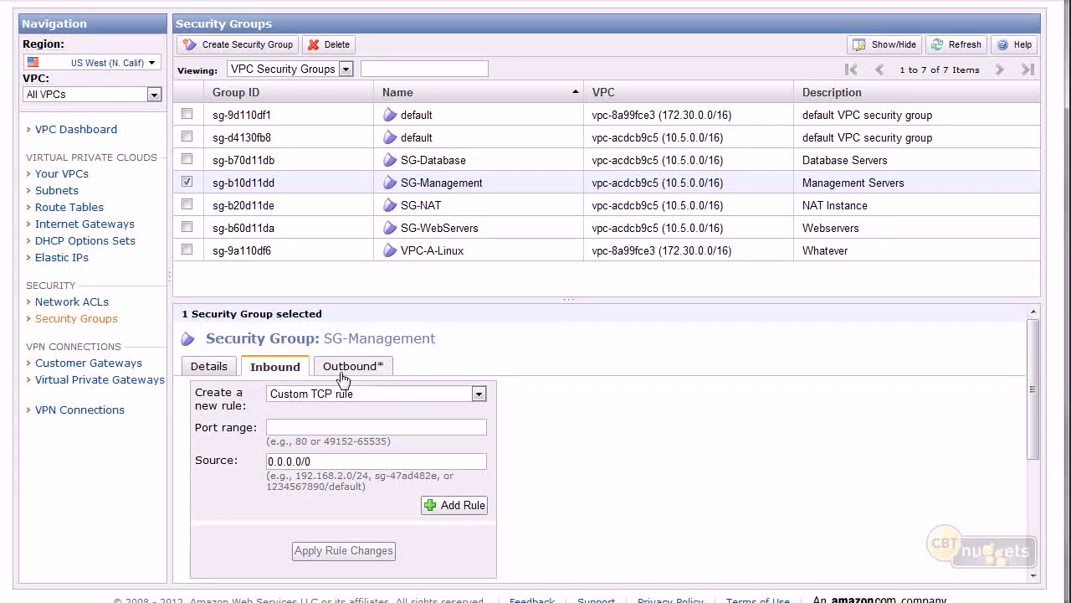
{"action": "left_click", "coordinate": [324, 425]}
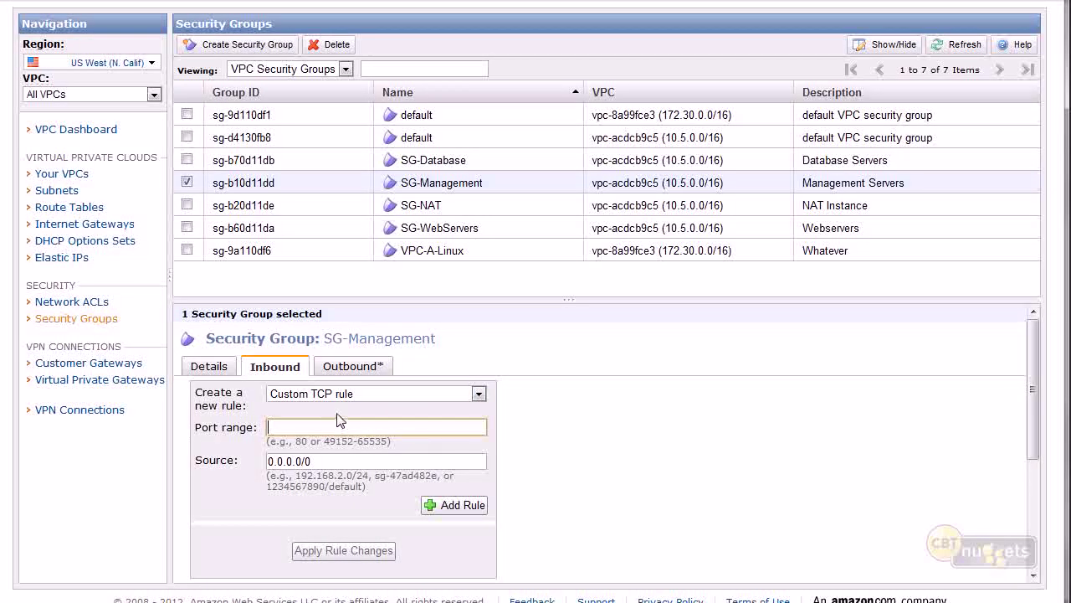
{"action": "type", "text": "22"}
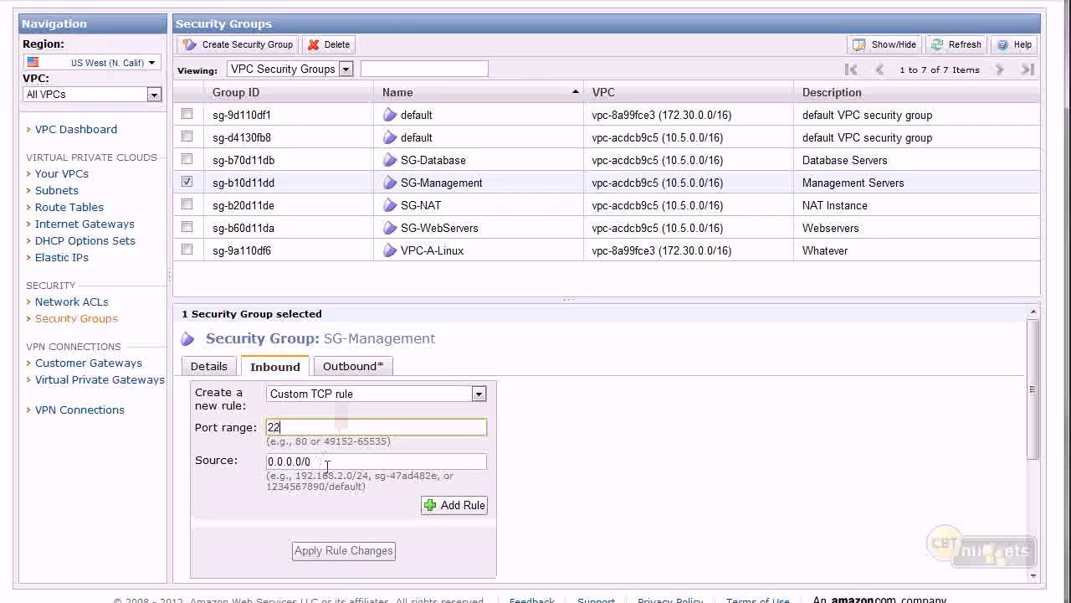
{"action": "key", "text": "Tab"}
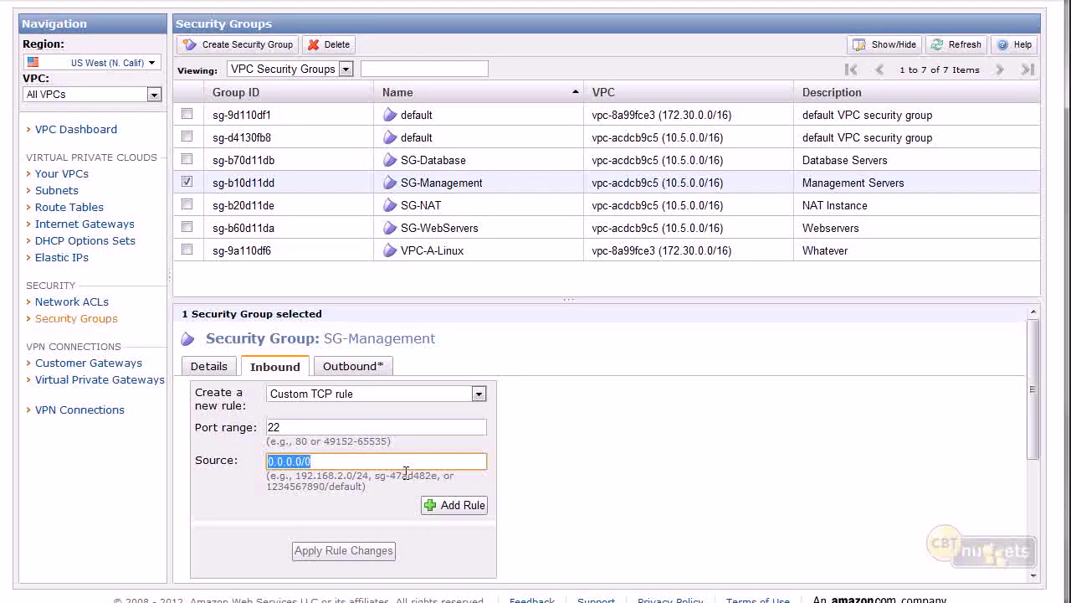
{"action": "type", "text": "12"}
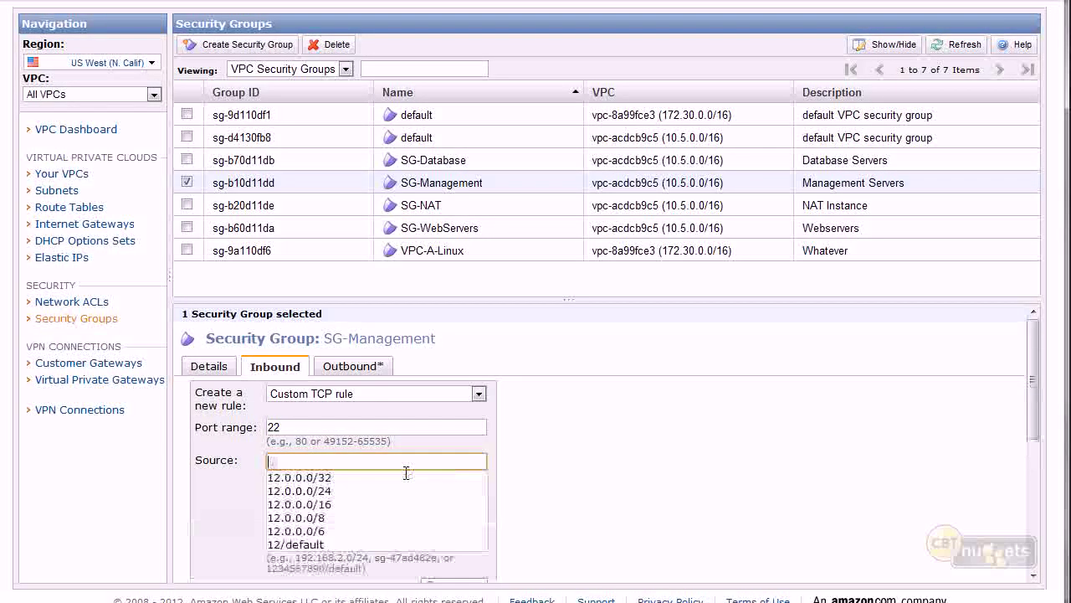
{"action": "key", "text": "BackSpace"}
{"action": "type", "text": "50.1.1"}
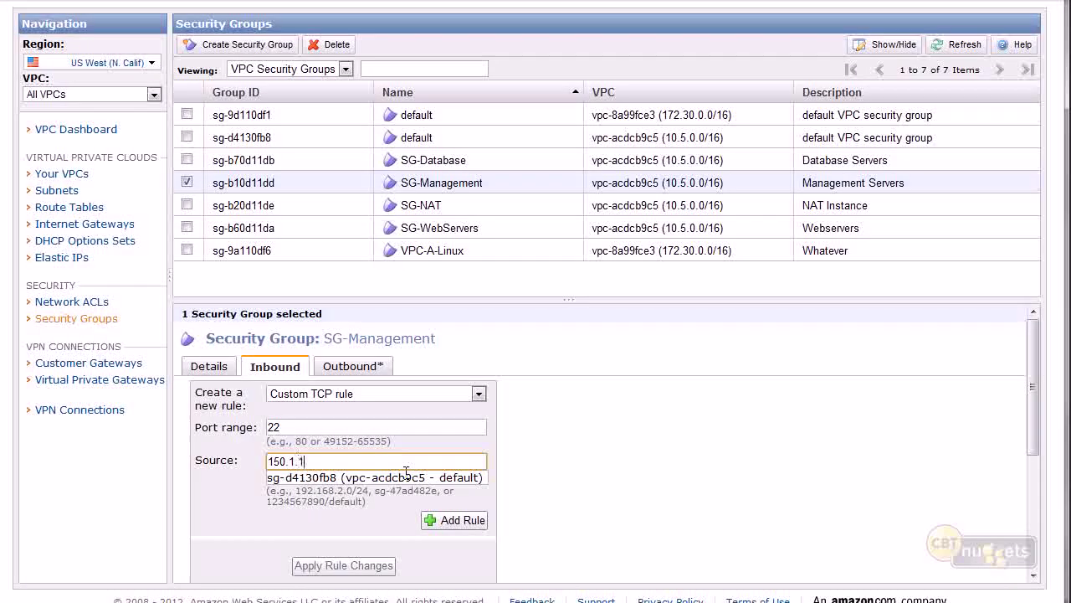
{"action": "type", "text": ".0/24"}
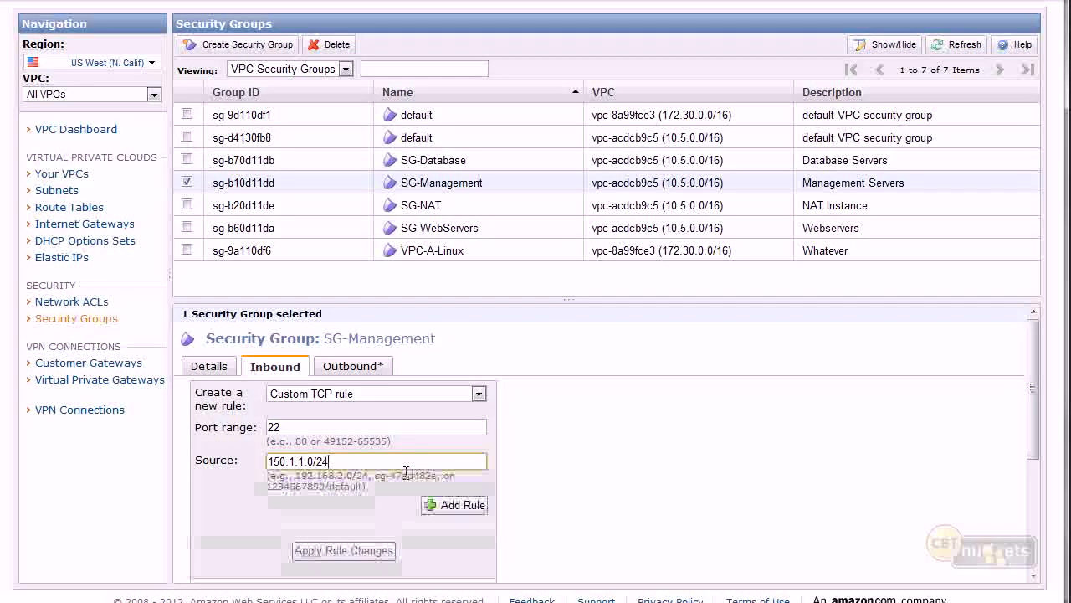
{"action": "left_click", "coordinate": [446, 506]}
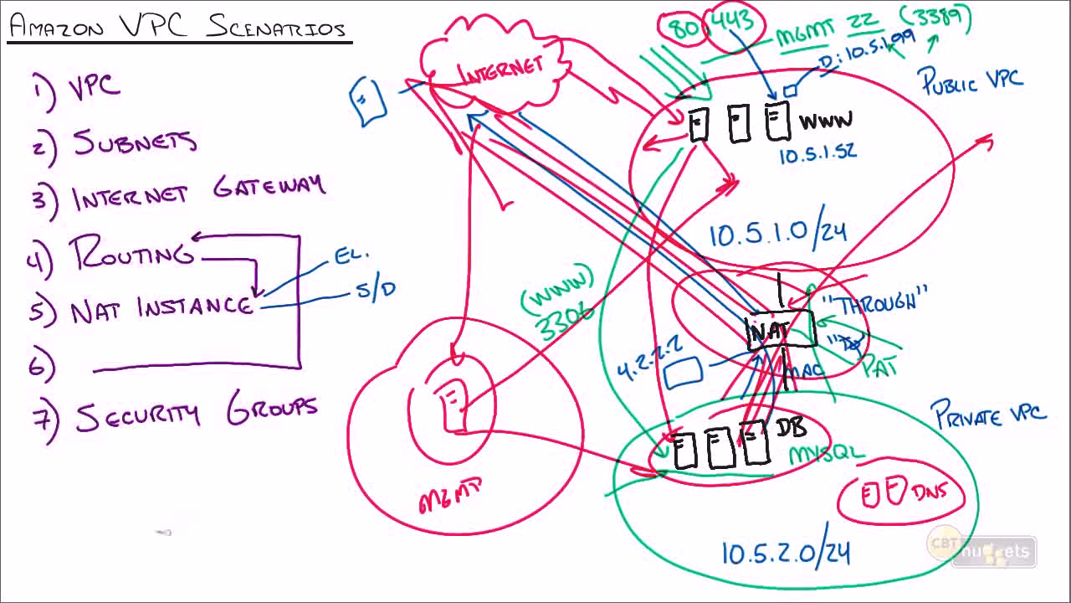
On the VPC whiteboard diagram, draw a Corp A site linked to the MGMT server and lines from that server to both VPCs
{"action": "left_click_drag", "start_coordinate": [167, 534], "coordinate": [418, 407]}
{"action": "mouse_move", "coordinate": [102, 521]}
{"action": "left_mouse_down"}
{"action": "mouse_move", "coordinate": [105, 541]}
{"action": "mouse_move", "coordinate": [185, 511]}
{"action": "mouse_move", "coordinate": [113, 501]}
{"action": "left_mouse_up"}
{"action": "mouse_move", "coordinate": [136, 460]}
{"action": "left_mouse_down"}
{"action": "mouse_move", "coordinate": [153, 465]}
{"action": "mouse_move", "coordinate": [186, 437]}
{"action": "mouse_move", "coordinate": [168, 475]}
{"action": "left_mouse_up"}
{"action": "left_click_drag", "start_coordinate": [84, 474], "coordinate": [104, 490]}
{"action": "mouse_move", "coordinate": [468, 372]}
{"action": "left_mouse_down"}
{"action": "mouse_move", "coordinate": [452, 397]}
{"action": "mouse_move", "coordinate": [670, 191]}
{"action": "mouse_move", "coordinate": [644, 199]}
{"action": "left_mouse_up"}
{"action": "left_click_drag", "start_coordinate": [464, 422], "coordinate": [641, 460]}
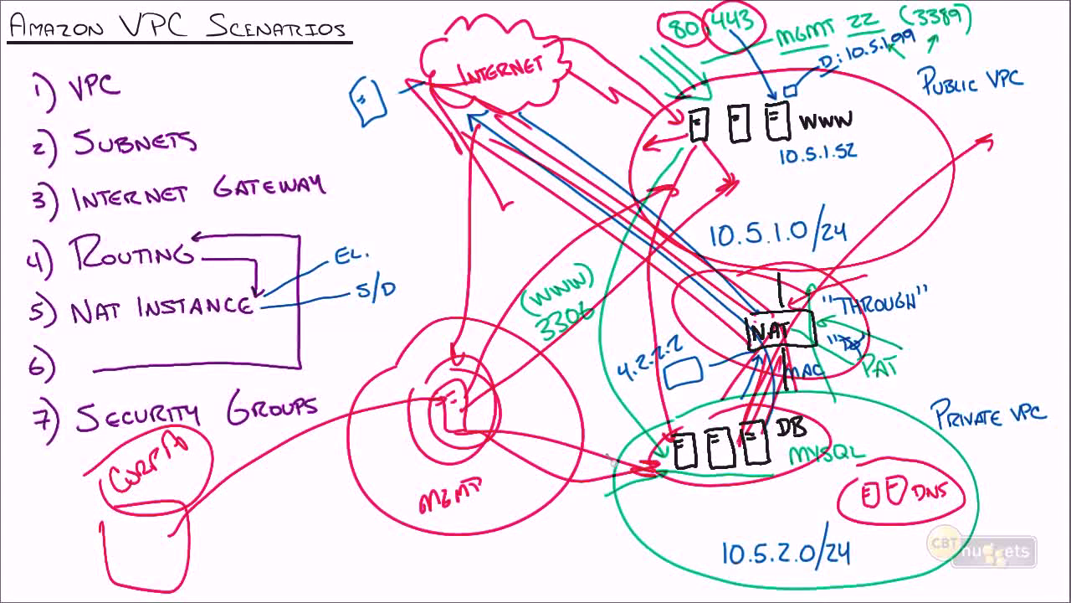
Draw another line from MGMT to the public VPC, plus a second management server linking Corp A to the DB servers
{"action": "mouse_move", "coordinate": [480, 383]}
{"action": "left_mouse_down"}
{"action": "mouse_move", "coordinate": [425, 392]}
{"action": "mouse_move", "coordinate": [464, 372]}
{"action": "mouse_move", "coordinate": [661, 163]}
{"action": "mouse_move", "coordinate": [650, 176]}
{"action": "left_mouse_up"}
{"action": "mouse_move", "coordinate": [502, 475]}
{"action": "left_mouse_down"}
{"action": "mouse_move", "coordinate": [516, 485]}
{"action": "mouse_move", "coordinate": [536, 449]}
{"action": "mouse_move", "coordinate": [478, 502]}
{"action": "mouse_move", "coordinate": [511, 455]}
{"action": "left_mouse_up"}
{"action": "mouse_move", "coordinate": [205, 560]}
{"action": "left_mouse_down"}
{"action": "mouse_move", "coordinate": [280, 562]}
{"action": "mouse_move", "coordinate": [498, 506]}
{"action": "mouse_move", "coordinate": [720, 473]}
{"action": "left_mouse_up"}
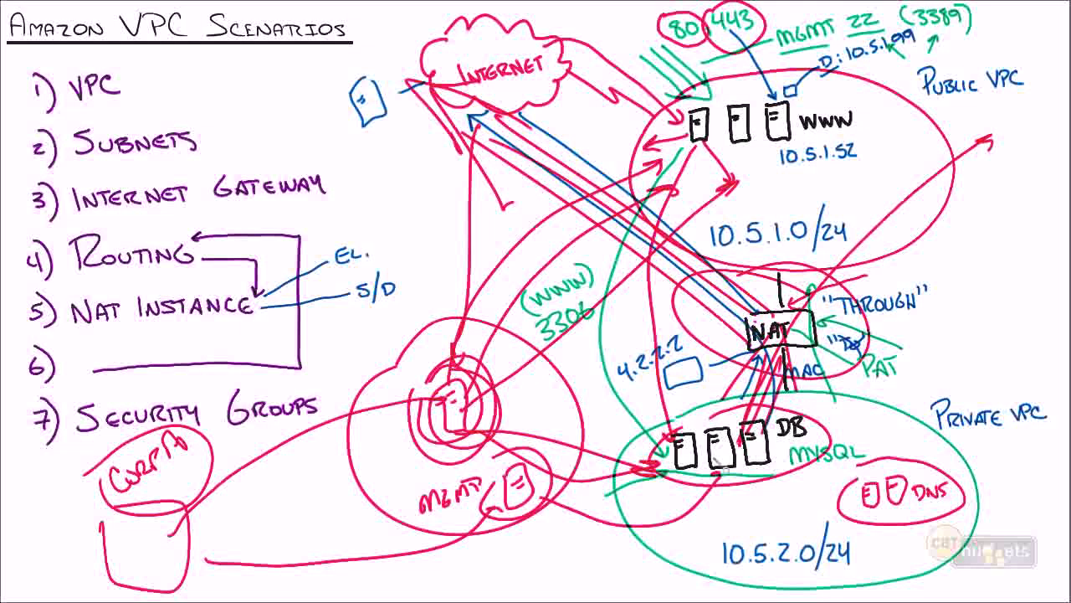
Switch back to the VPC console and add an outbound custom TCP rule for port 22 to destination 10.5.1.0/24 in SG-Management
{"action": "key", "text": "alt+Tab"}
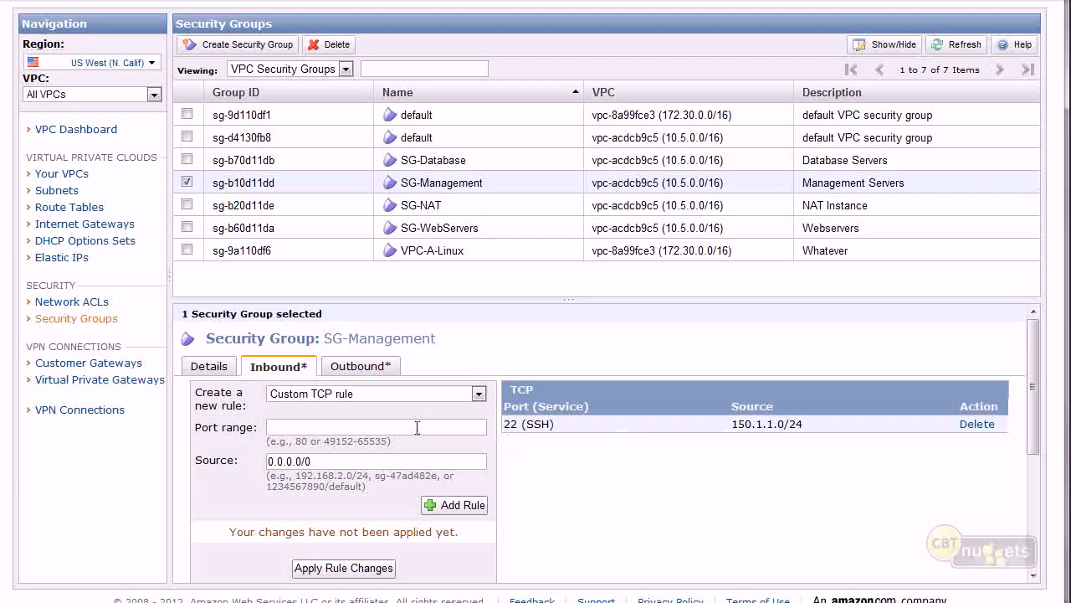
{"action": "left_click", "coordinate": [368, 373]}
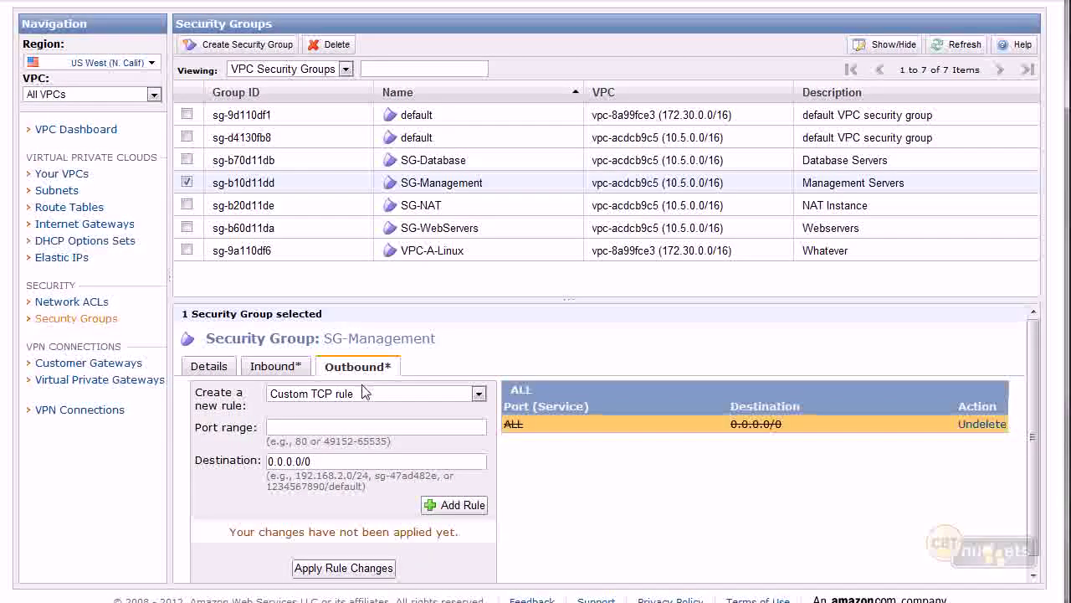
{"action": "left_click", "coordinate": [352, 430]}
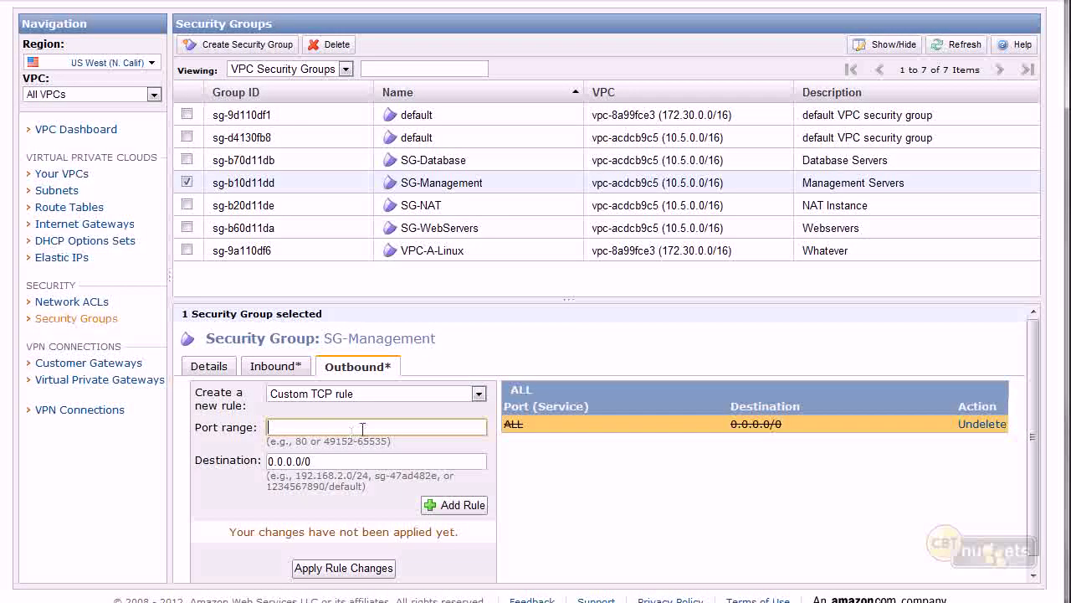
{"action": "type", "text": "22"}
{"action": "key", "text": "Tab"}
{"action": "type", "text": "10"}
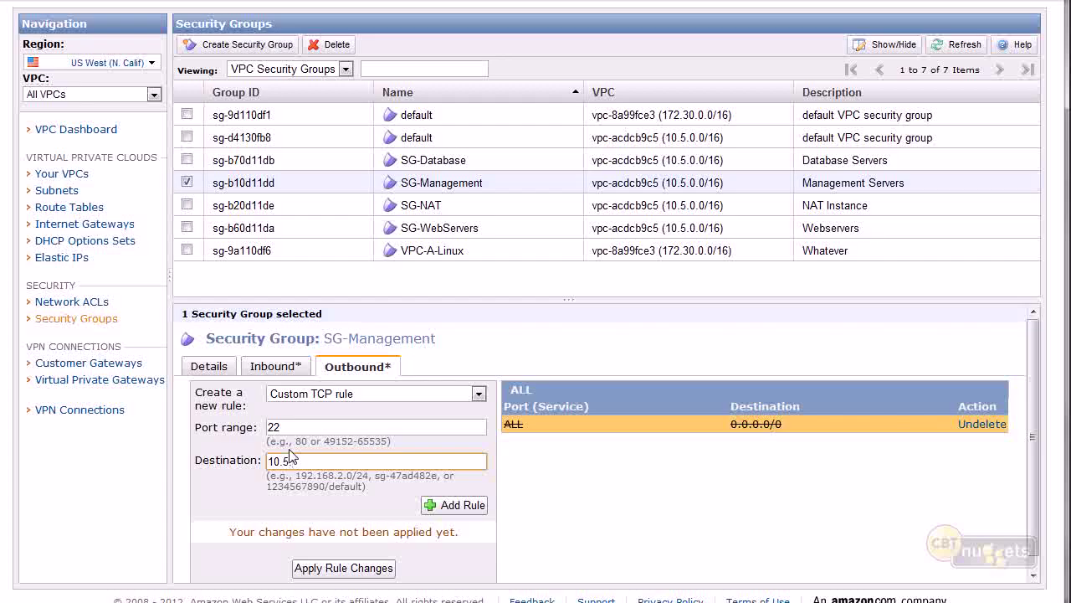
{"action": "type", "text": ".0.0/15"}
{"action": "key", "text": "BackSpace"}
{"action": "type", "text": "6"}
{"action": "key", "text": "BackSpace"}
{"action": "key", "text": "BackSpace"}
{"action": "key", "text": "BackSpace"}
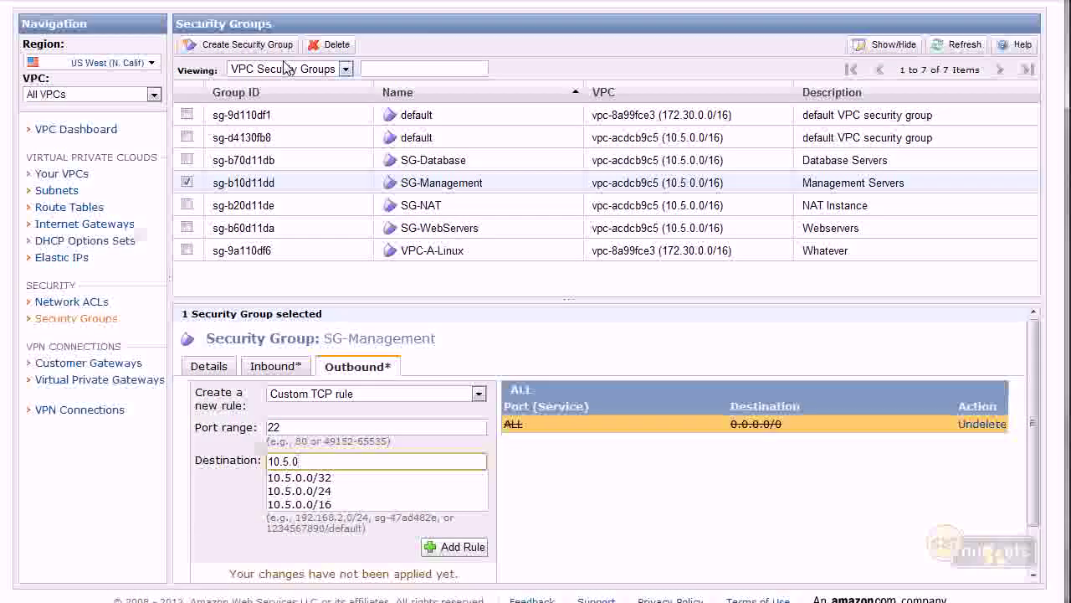
{"action": "type", "text": "1.0"}
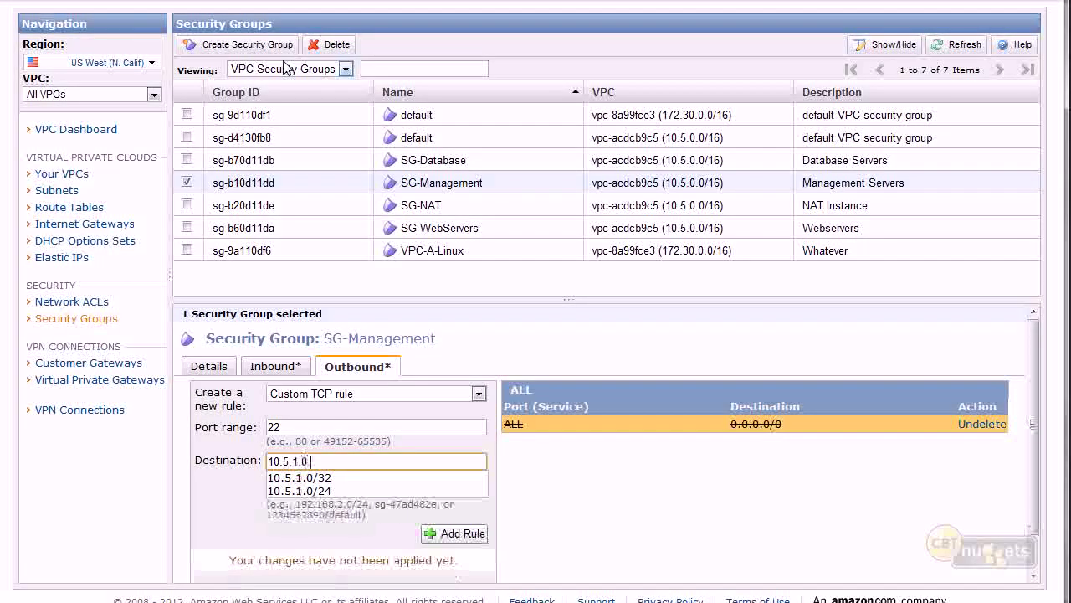
{"action": "type", "text": "/240"}
{"action": "key", "text": "BackSpace"}
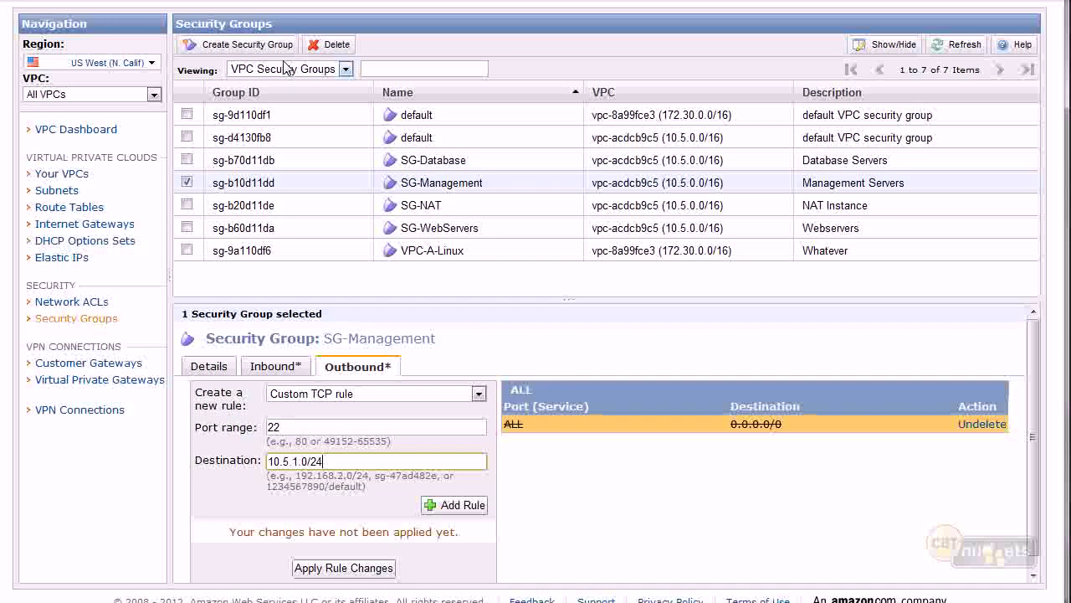
{"action": "left_click", "coordinate": [463, 505]}
Add a second outbound custom TCP rule for port 22 to destination 10.5.2.0/24 in SG-Management
{"action": "left_click", "coordinate": [284, 426]}
{"action": "type", "text": "22"}
{"action": "key", "text": "Tab"}
{"action": "type", "text": "10"}
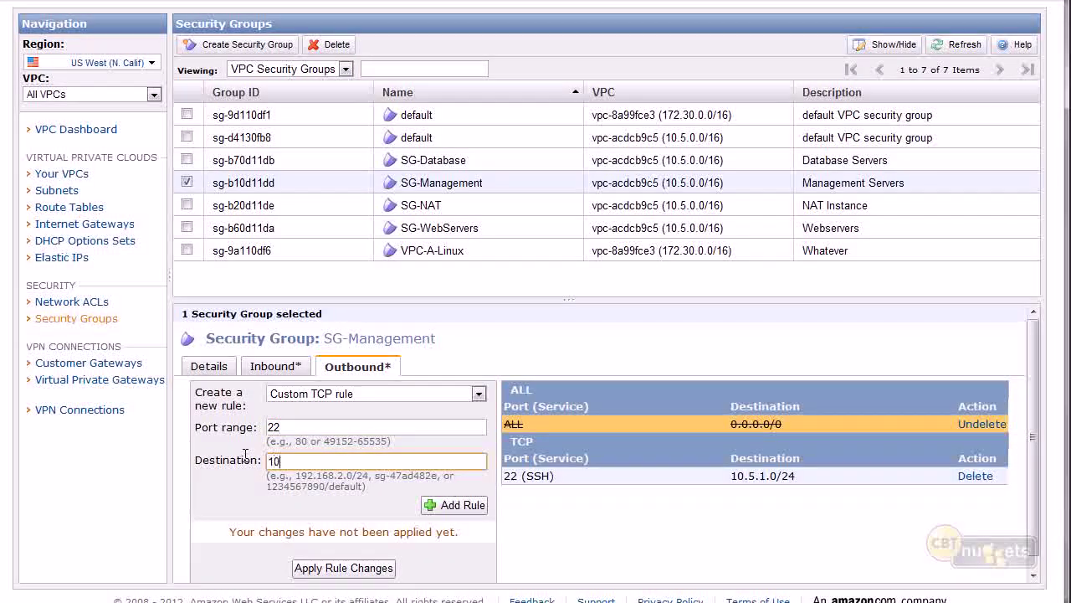
{"action": "type", "text": ".5.2.0/24"}
{"action": "left_click", "coordinate": [473, 504]}
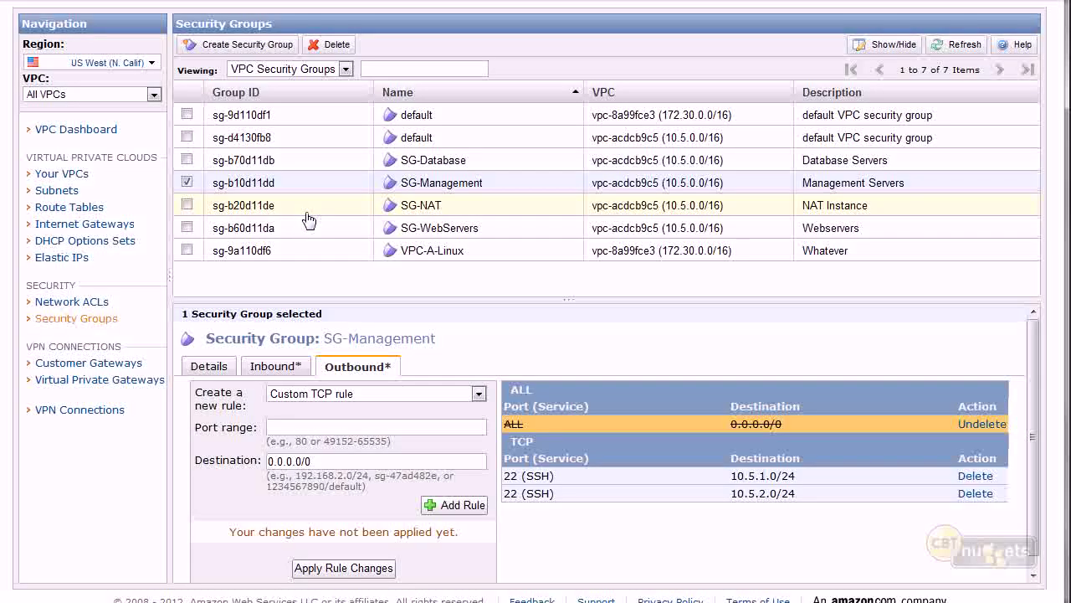
Apply the pending outbound and inbound rule changes of SG-Management
{"action": "left_click_drag", "start_coordinate": [278, 598], "coordinate": [321, 556]}
{"action": "left_click", "coordinate": [330, 423]}
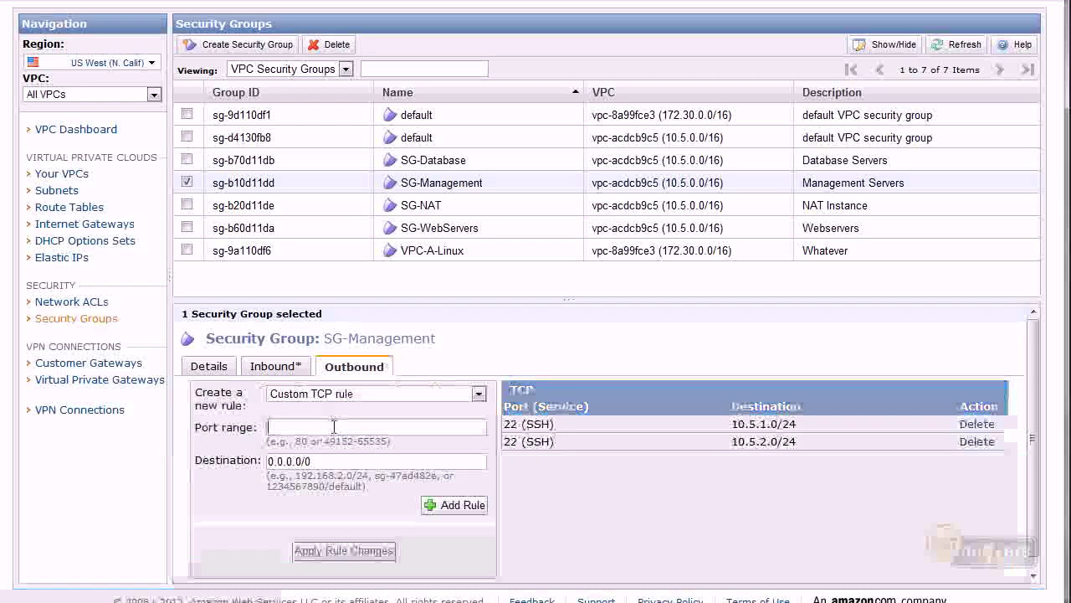
{"action": "left_click", "coordinate": [274, 372]}
{"action": "left_click", "coordinate": [343, 568]}
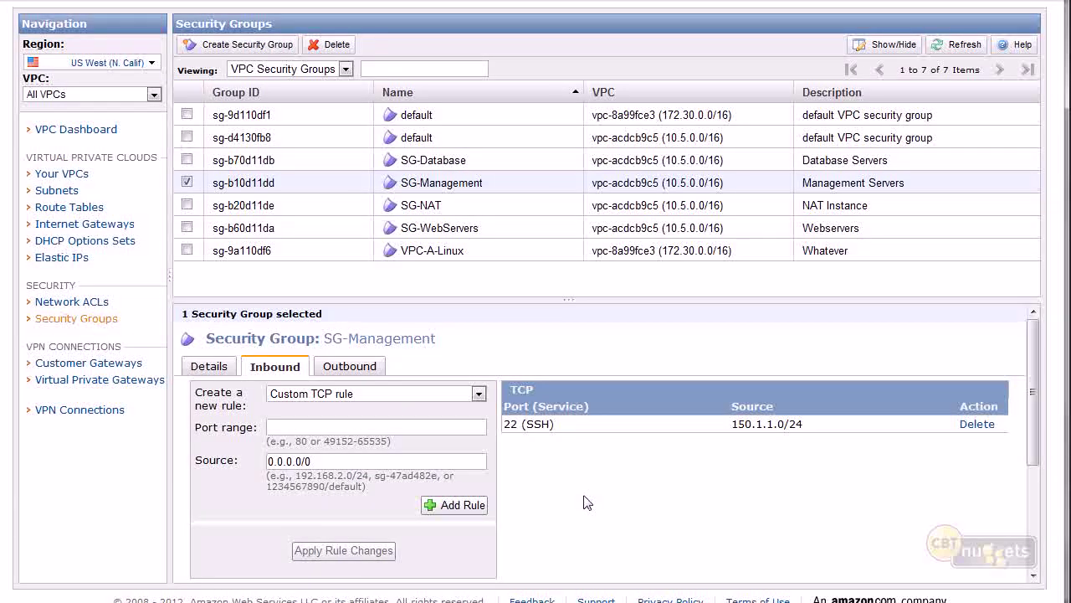
Review the inbound rules of SG-Database, SG-Management, SG-NAT and SG-WebServers one after another
{"action": "left_click", "coordinate": [456, 161]}
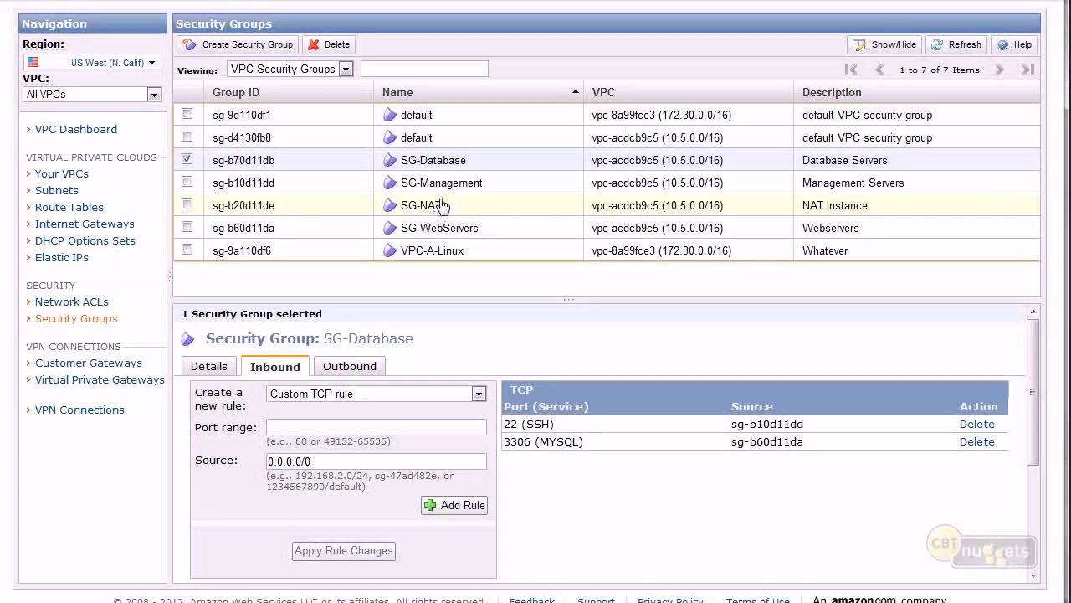
{"action": "left_click", "coordinate": [459, 182]}
{"action": "left_click", "coordinate": [446, 208]}
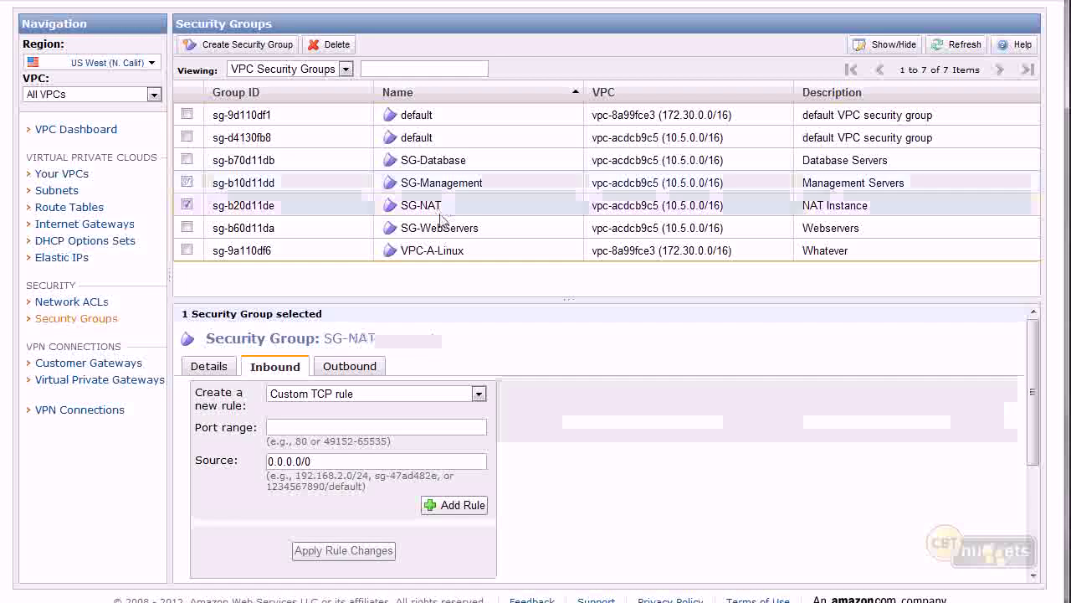
{"action": "left_click", "coordinate": [436, 227]}
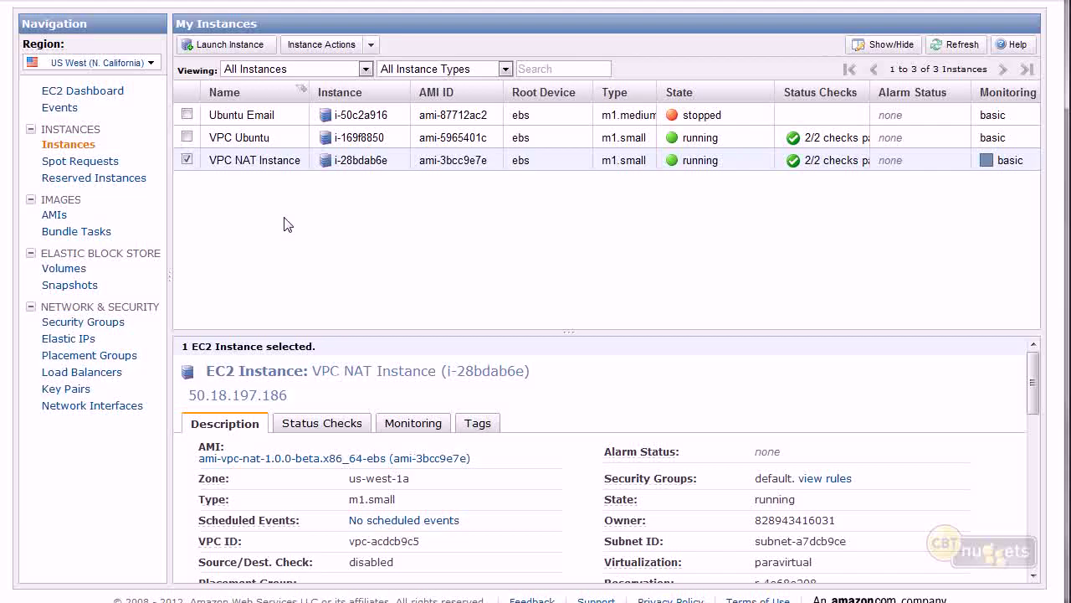
In the EC2 console, try to change the security group of the VPC NAT Instance to SG-NAT
{"action": "left_click", "coordinate": [236, 164]}
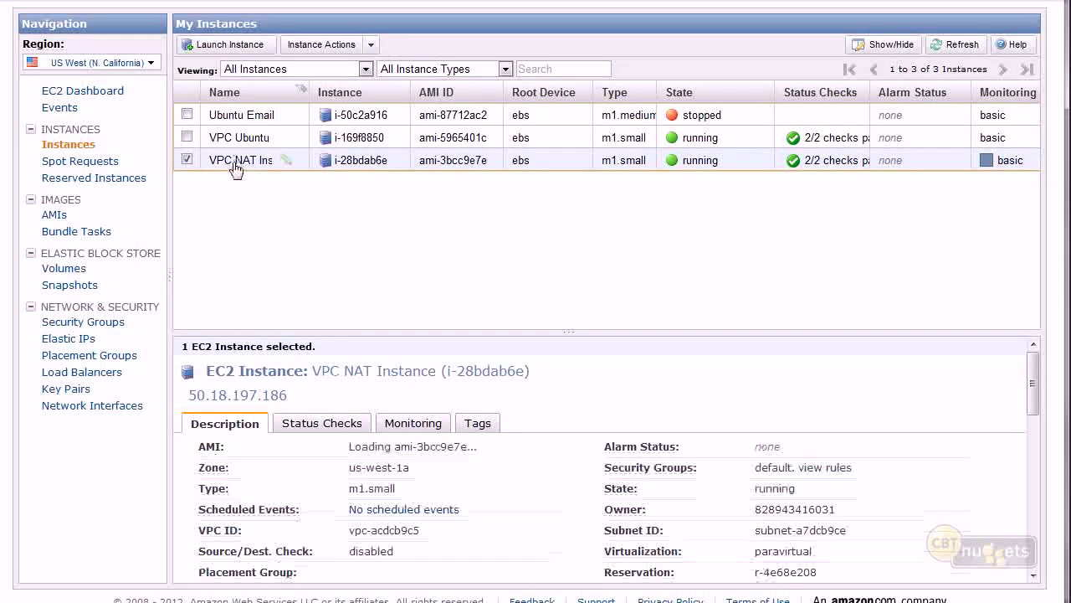
{"action": "right_click", "coordinate": [318, 164]}
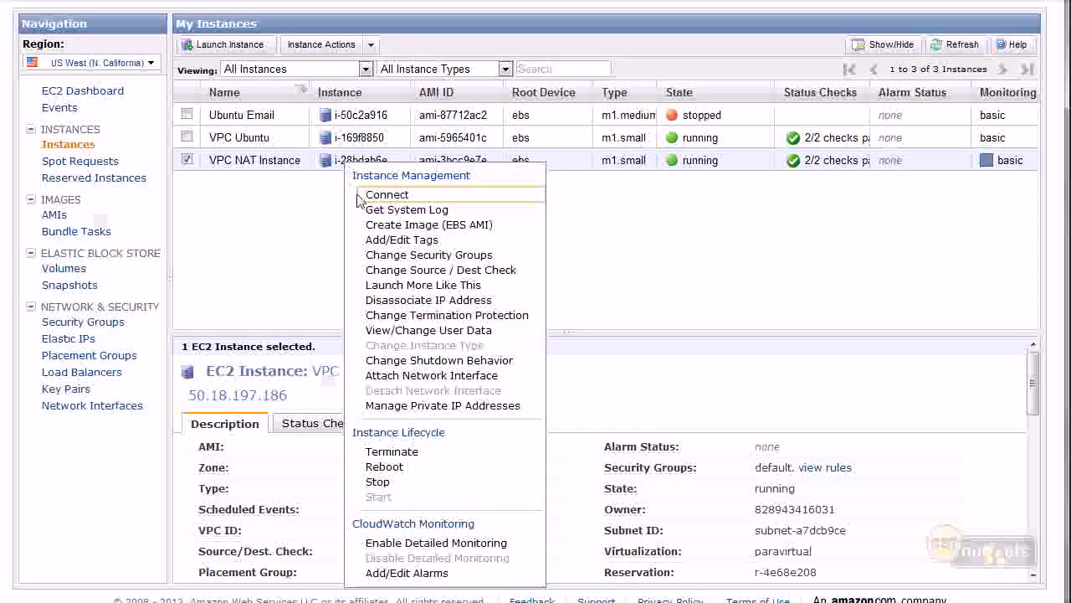
{"action": "left_click", "coordinate": [383, 255]}
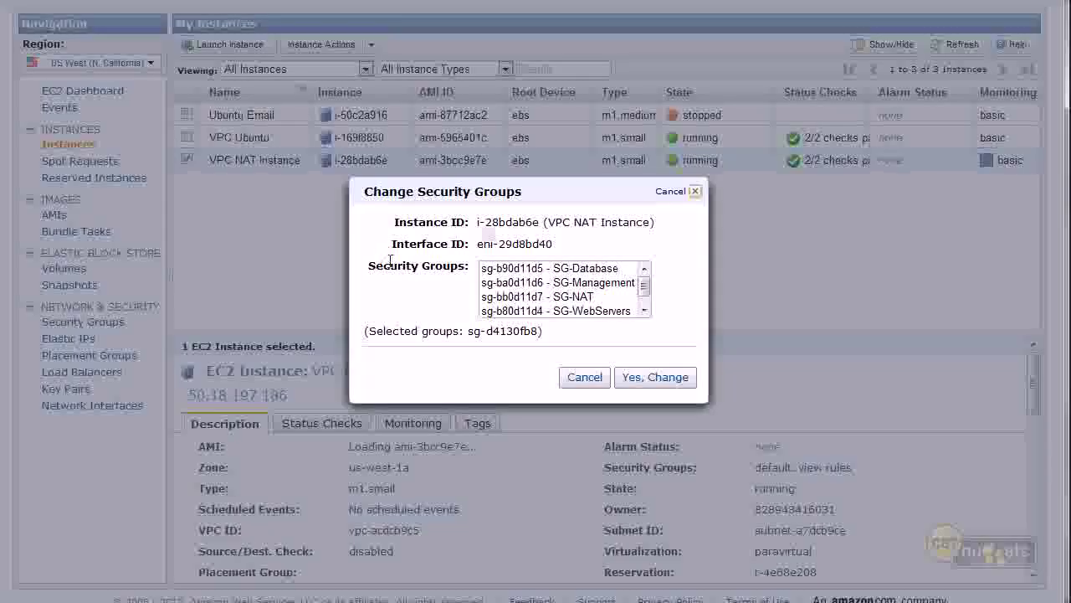
{"action": "mouse_move", "coordinate": [647, 288]}
{"action": "left_mouse_down"}
{"action": "mouse_move", "coordinate": [648, 298]}
{"action": "mouse_move", "coordinate": [650, 285]}
{"action": "left_mouse_up"}
{"action": "left_click", "coordinate": [609, 296]}
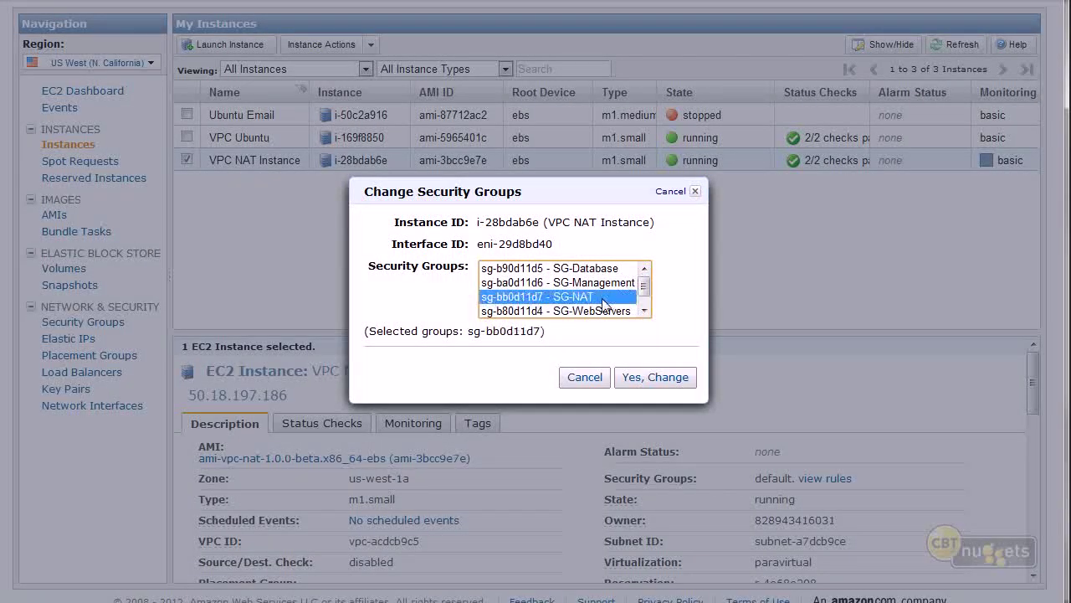
{"action": "left_click", "coordinate": [673, 380]}
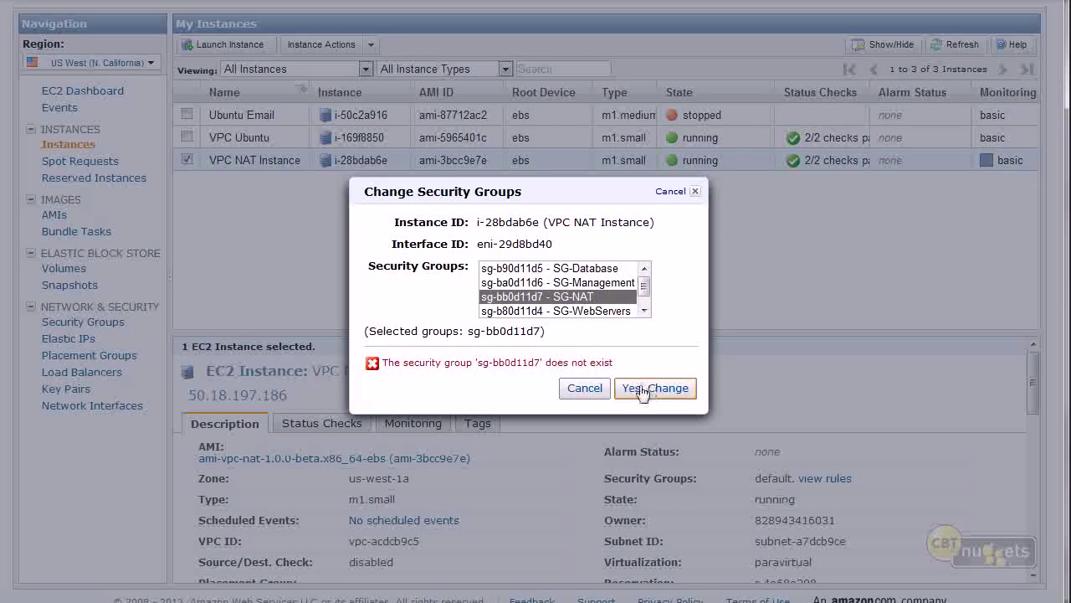
{"action": "left_click", "coordinate": [585, 388]}
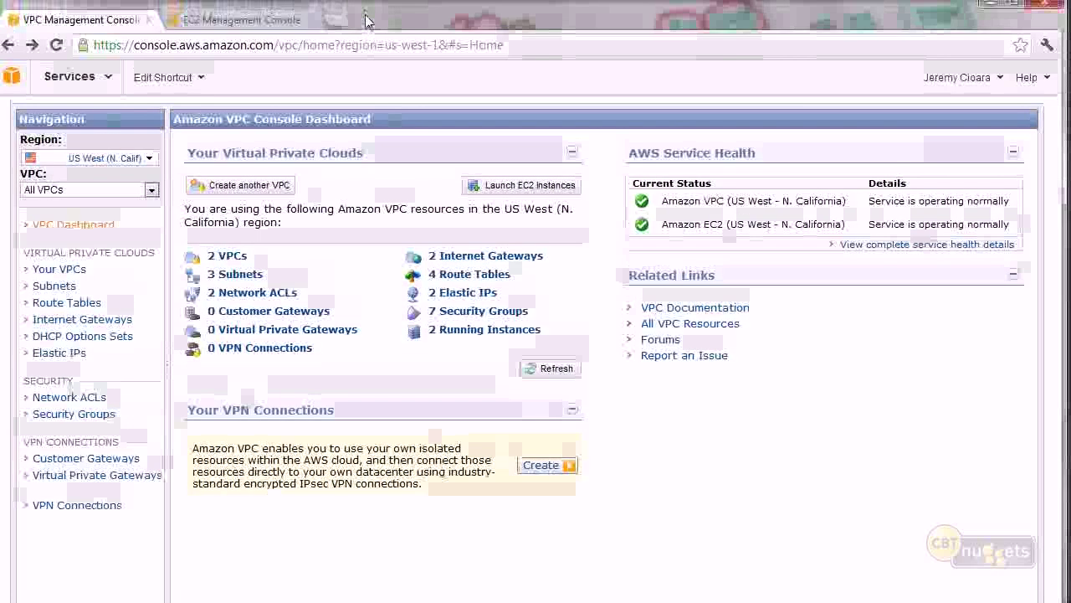
Close the EC2 Management Console page and reopen the running instances list from the VPC dashboard
{"action": "left_click", "coordinate": [293, 23]}
{"action": "left_click", "coordinate": [97, 21]}
{"action": "left_click", "coordinate": [284, 21]}
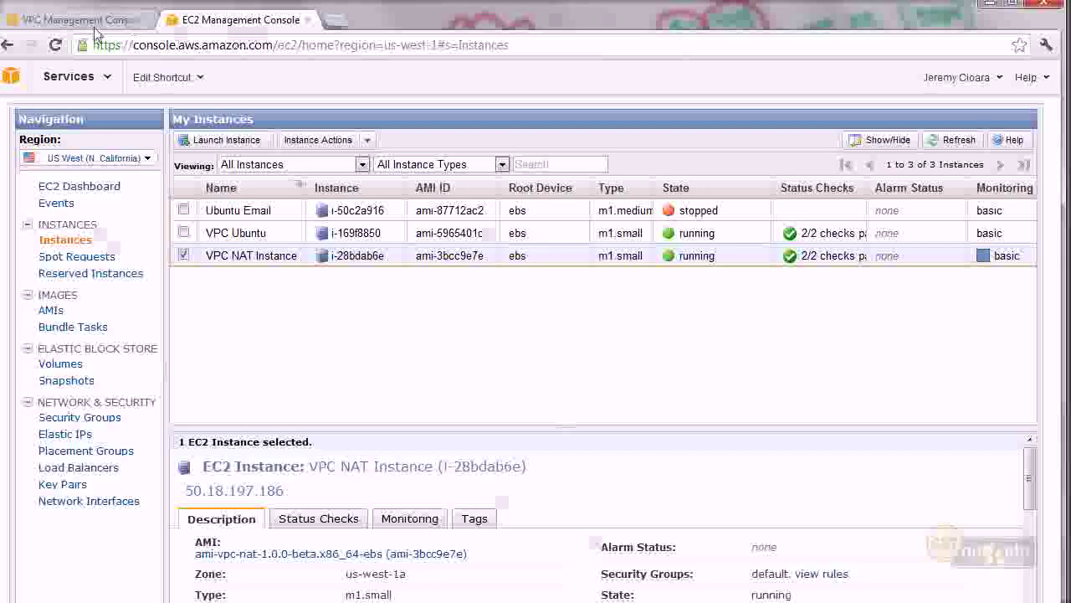
{"action": "left_click", "coordinate": [308, 20]}
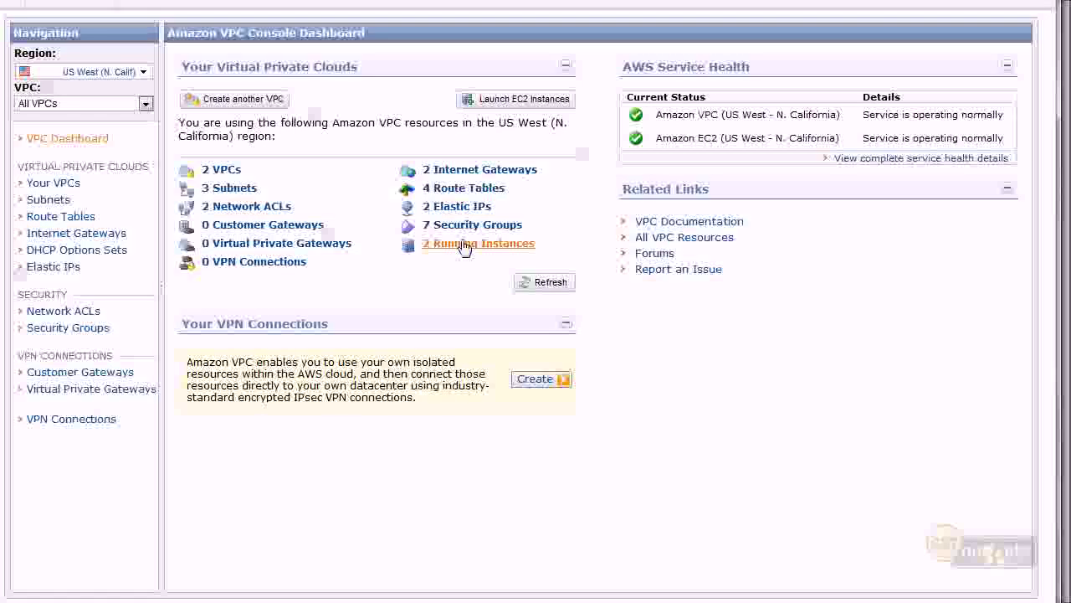
{"action": "left_click", "coordinate": [466, 247]}
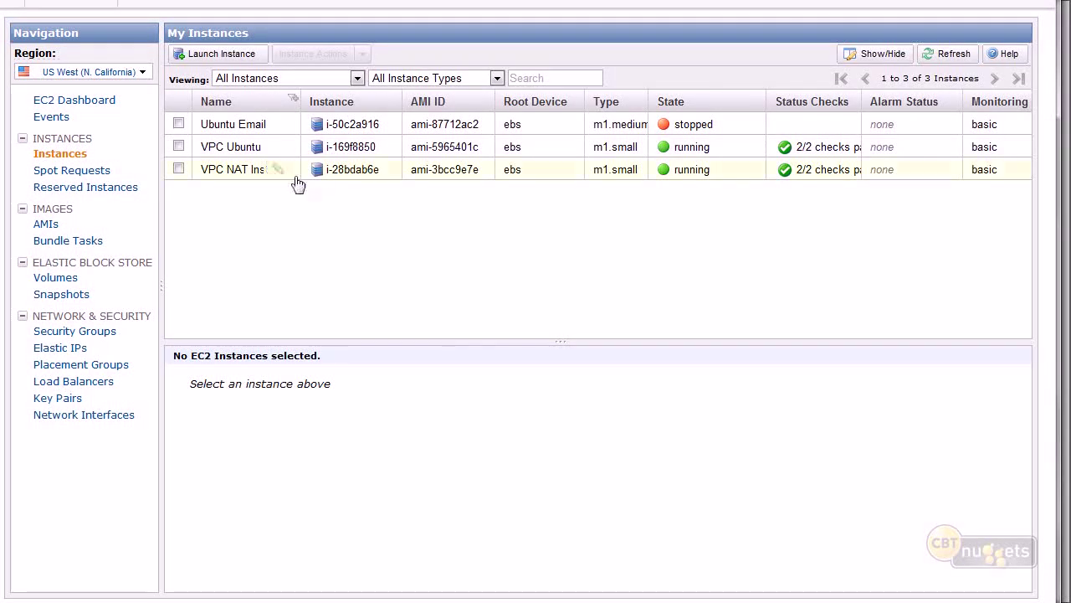
Change the security group of the VPC NAT Instance to SG-NAT
{"action": "right_click", "coordinate": [360, 173]}
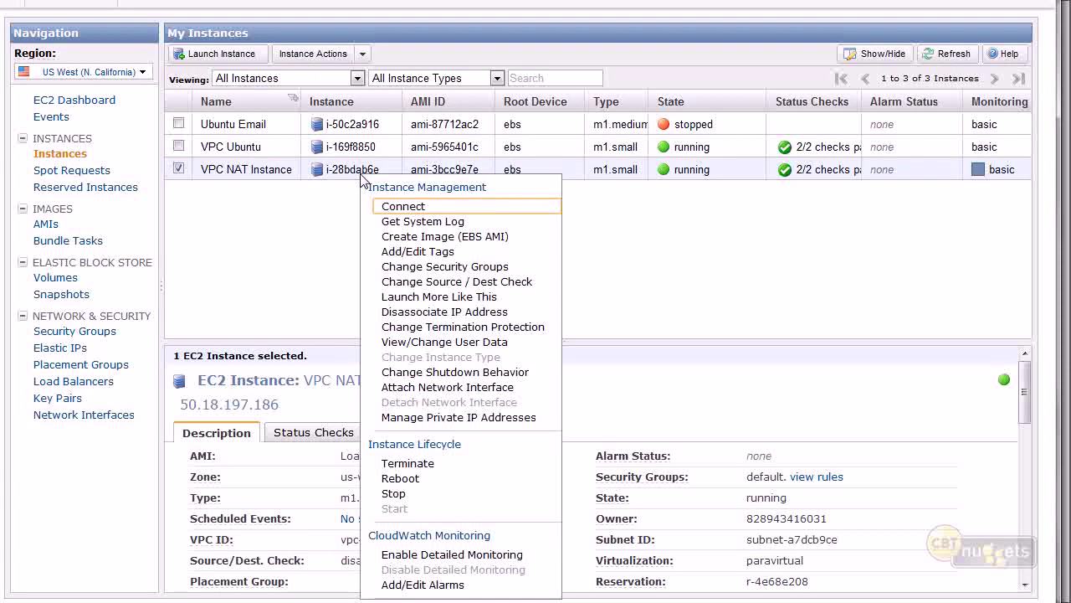
{"action": "left_click", "coordinate": [455, 268]}
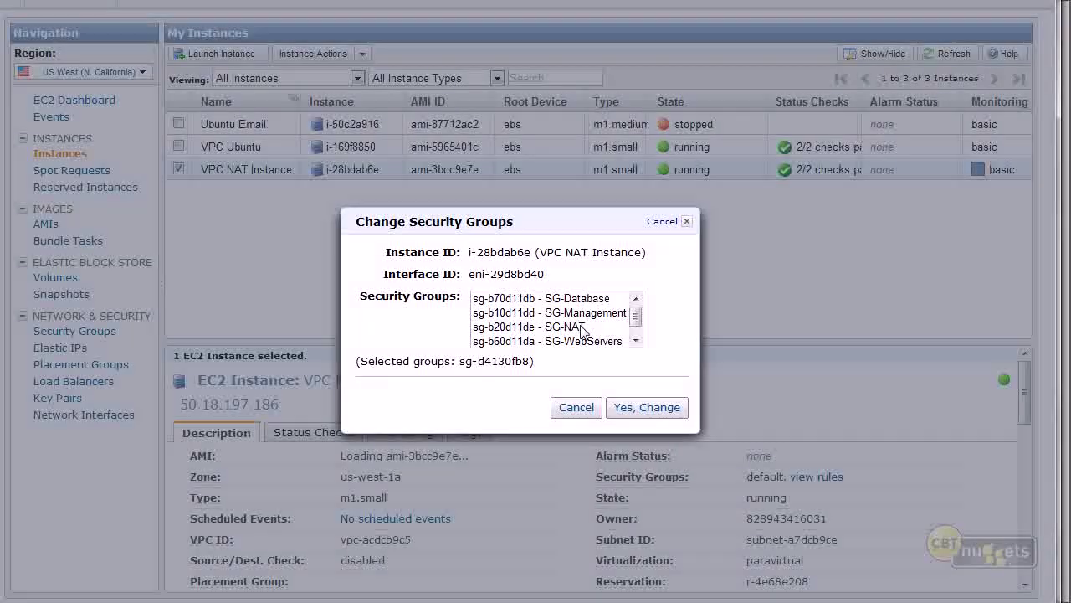
{"action": "left_click", "coordinate": [552, 327]}
{"action": "left_click", "coordinate": [647, 407]}
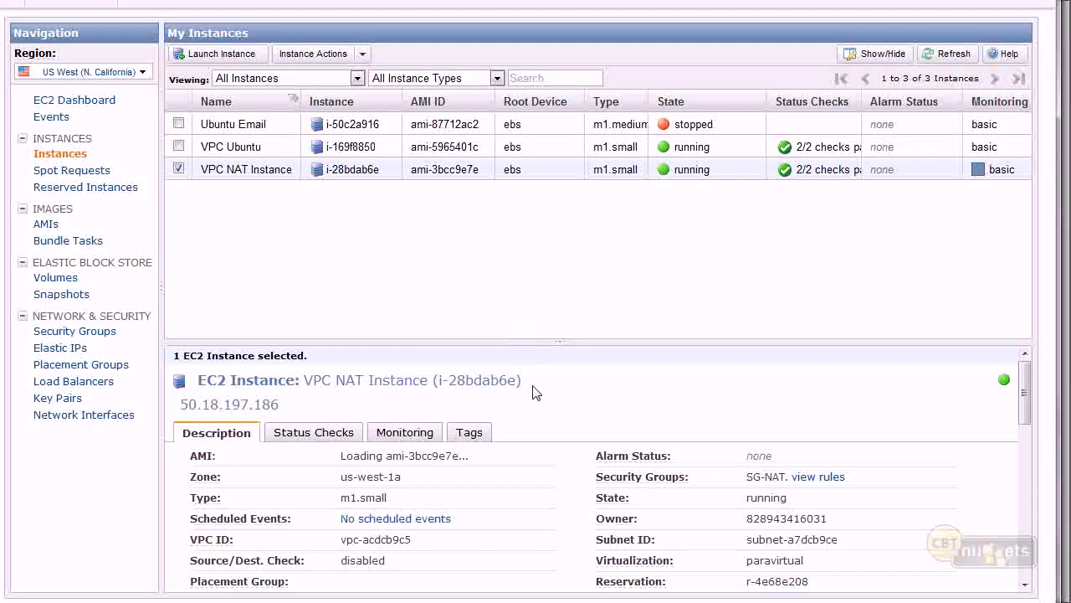
Check the VPC NAT Instance's description details and view the rules of its associated security group
{"action": "scroll", "coordinate": [513, 412], "scroll_direction": "down", "scroll_amount": 5}
{"action": "scroll", "coordinate": [514, 412], "scroll_direction": "down", "scroll_amount": 4}
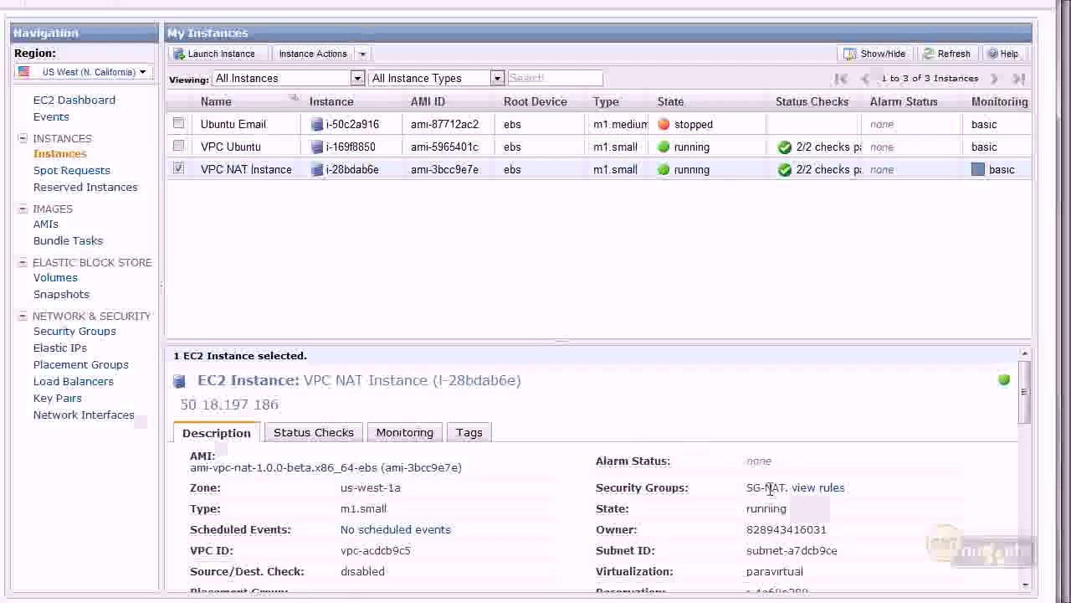
{"action": "left_click", "coordinate": [817, 489]}
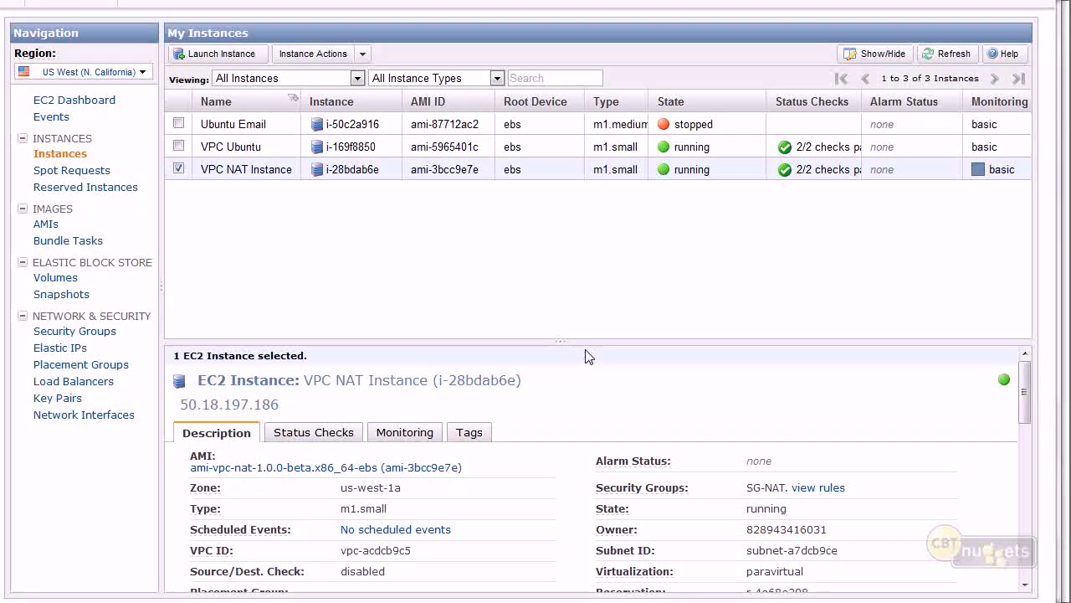
{"action": "left_click", "coordinate": [817, 489]}
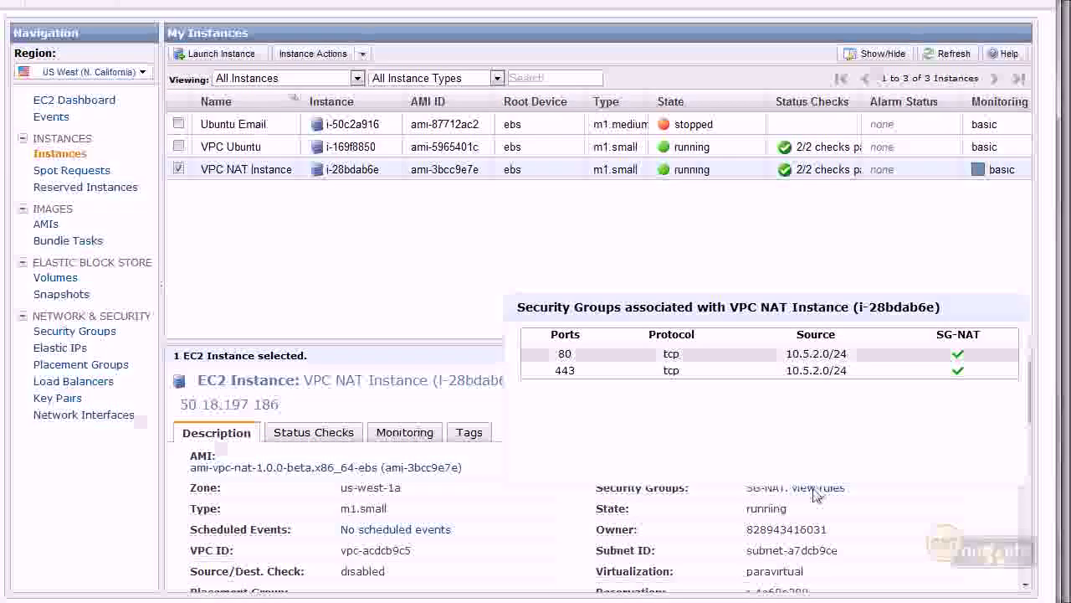